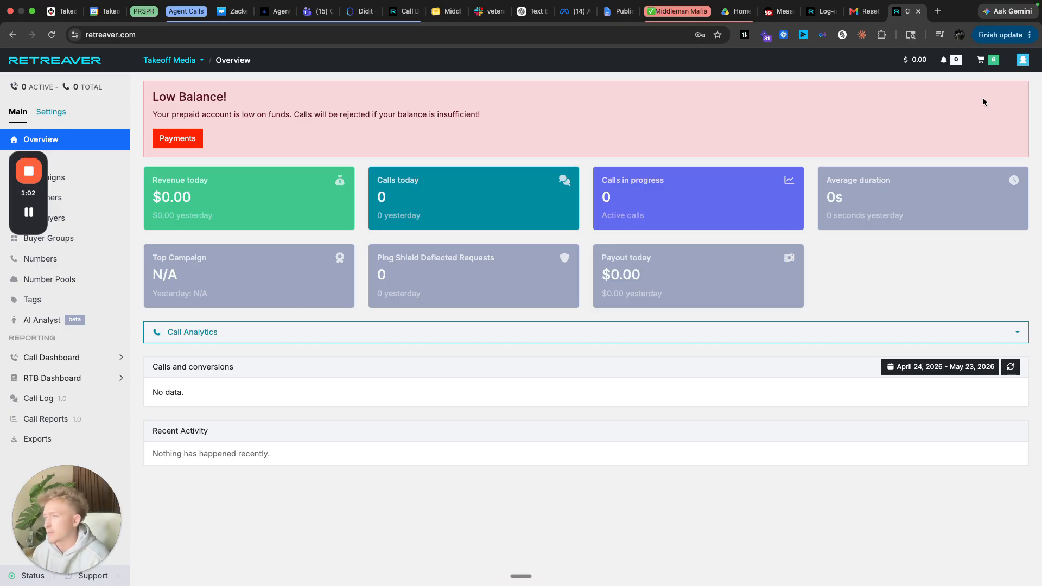
- Turn Performance Marketing Edition off in the feature store, then back to Enabled
click(991, 61)
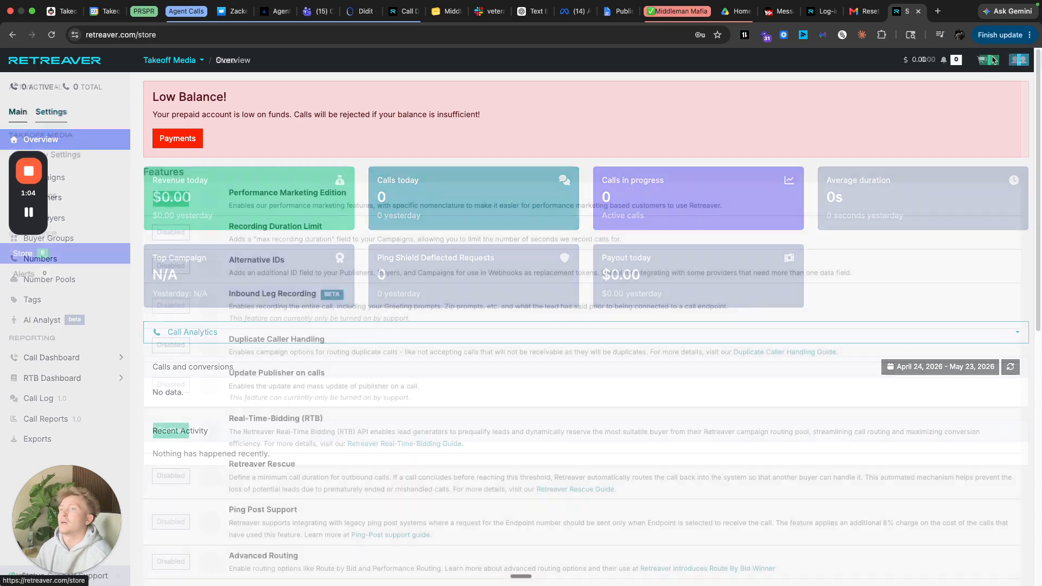
click(171, 198)
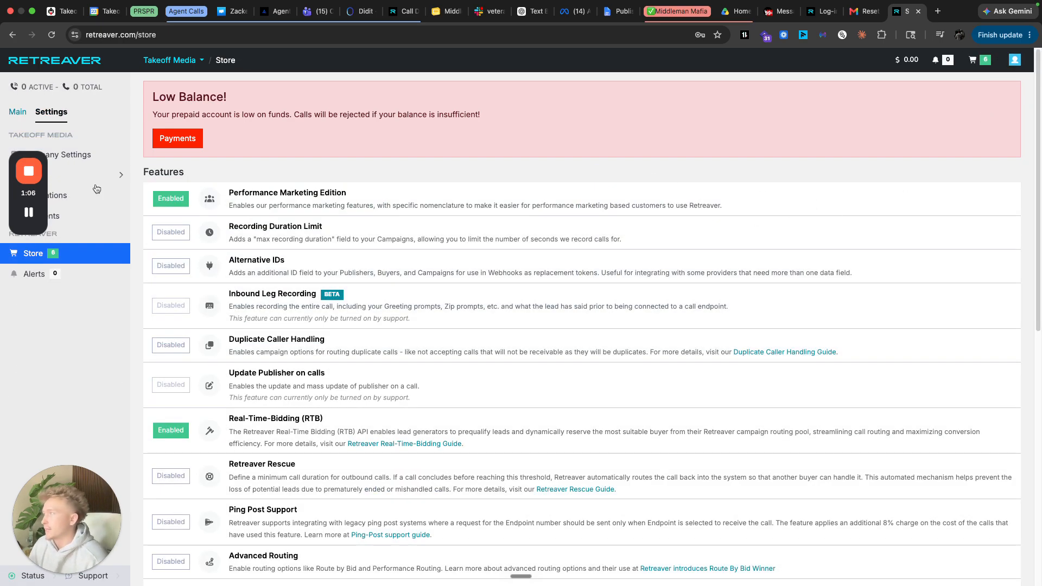
click(18, 112)
drag(41, 187, 101, 82)
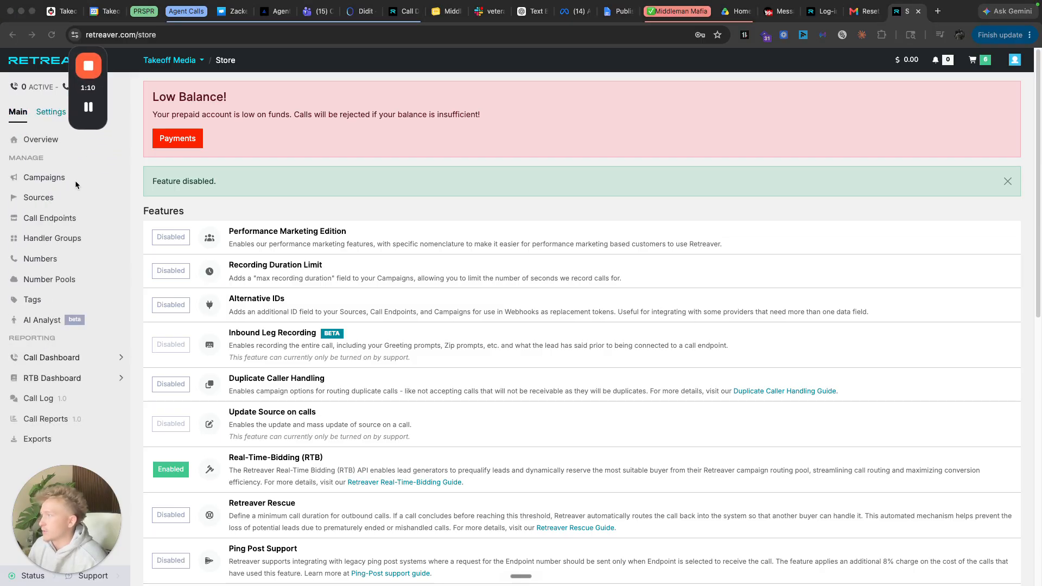
click(969, 63)
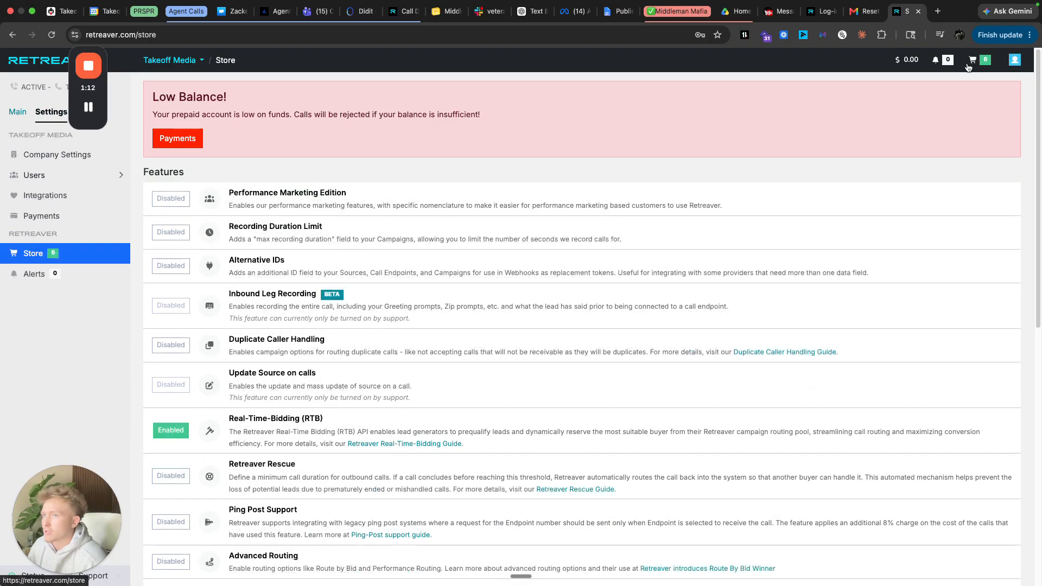
click(184, 200)
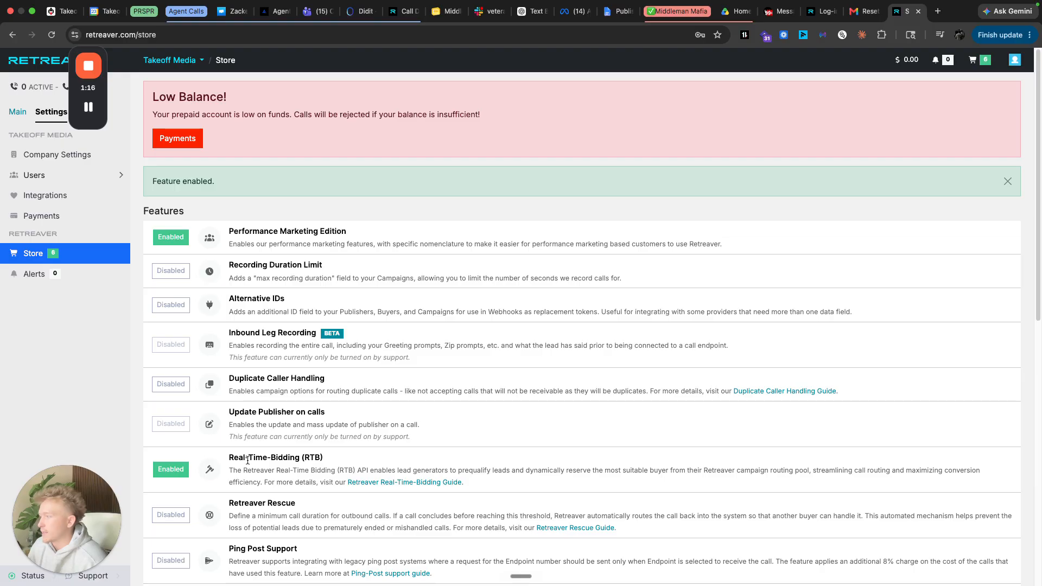
- Switch the sidebar to the Main pages and return to the Overview dashboard
click(17, 112)
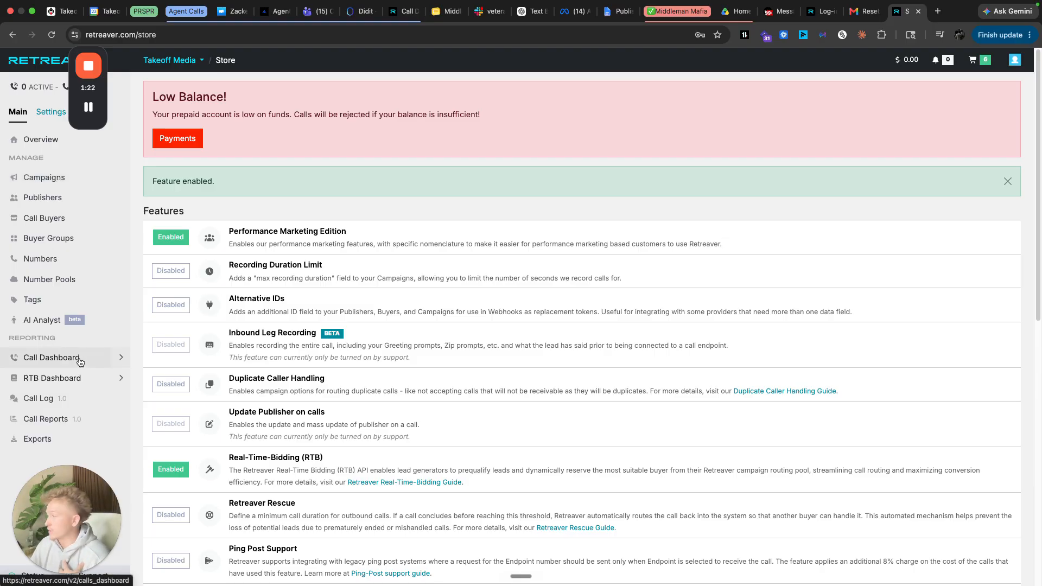
click(63, 144)
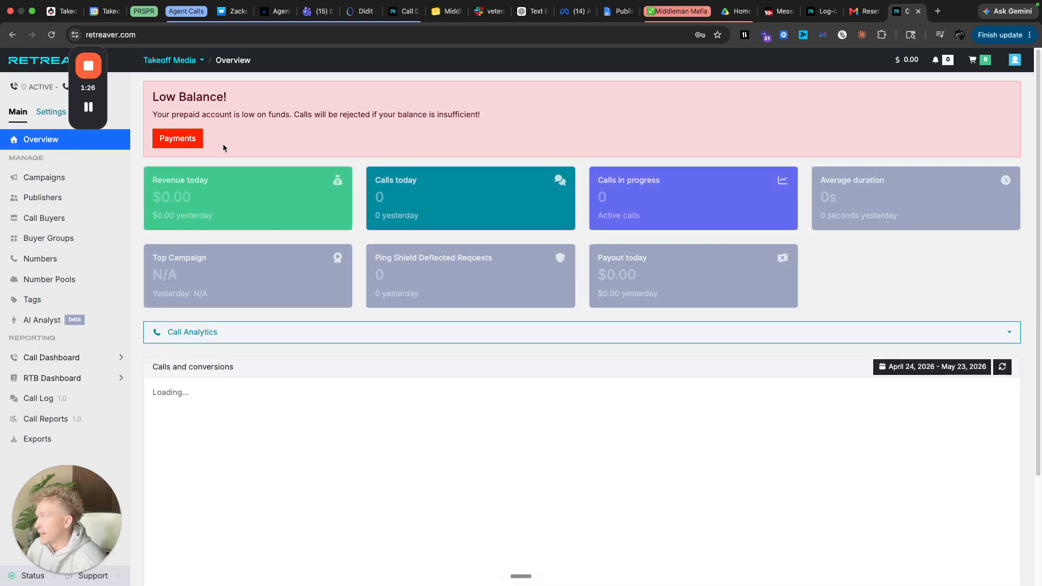
drag(382, 180, 497, 210)
click(497, 210)
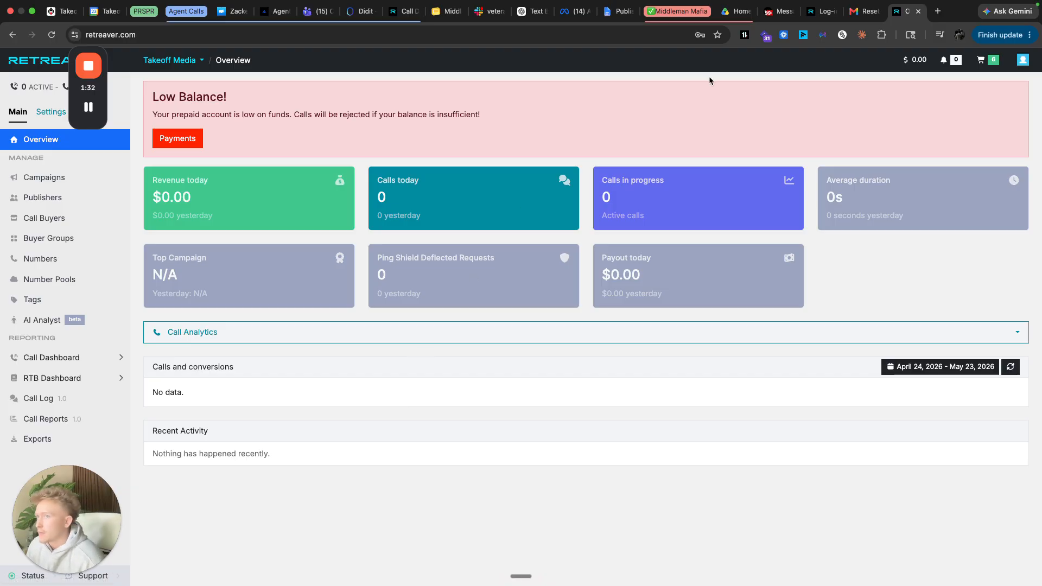
- Show the Campaigns page listing the Pest Control 90s campaign
click(68, 179)
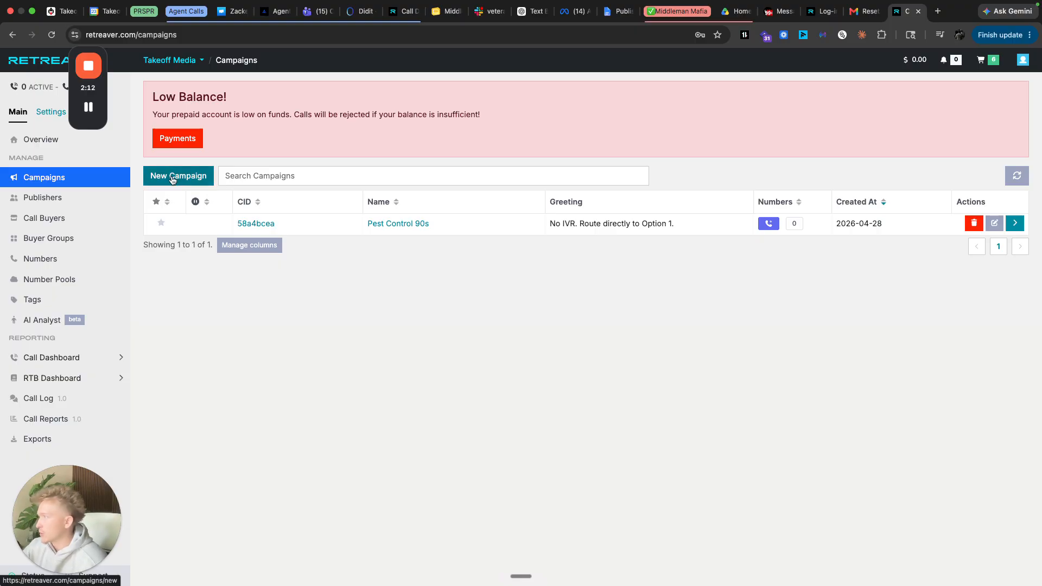
- Start a new campaign and name it 'Auto Insurance 120s'
click(194, 177)
click(363, 206)
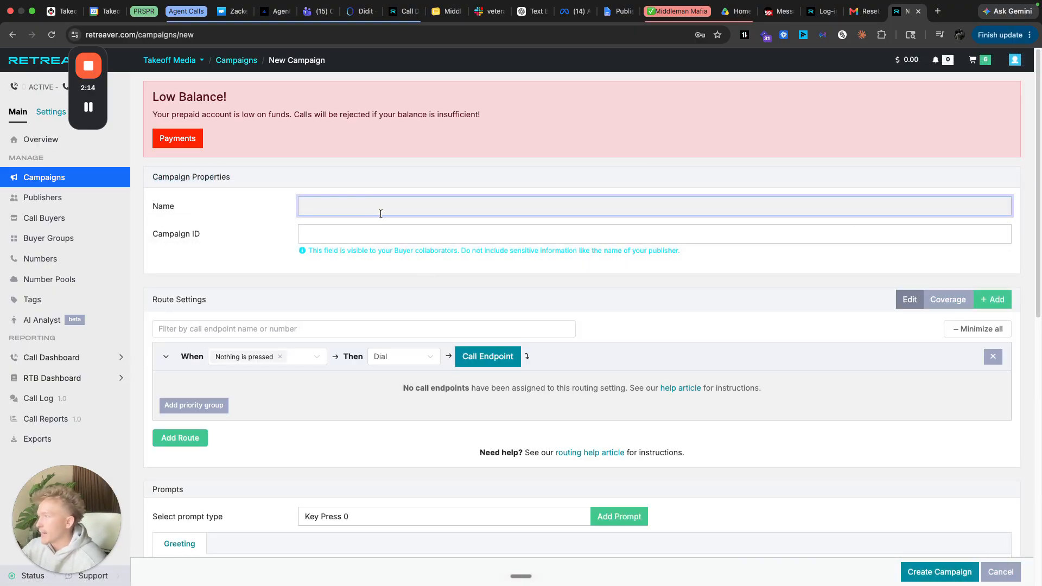
text(Auto insu)
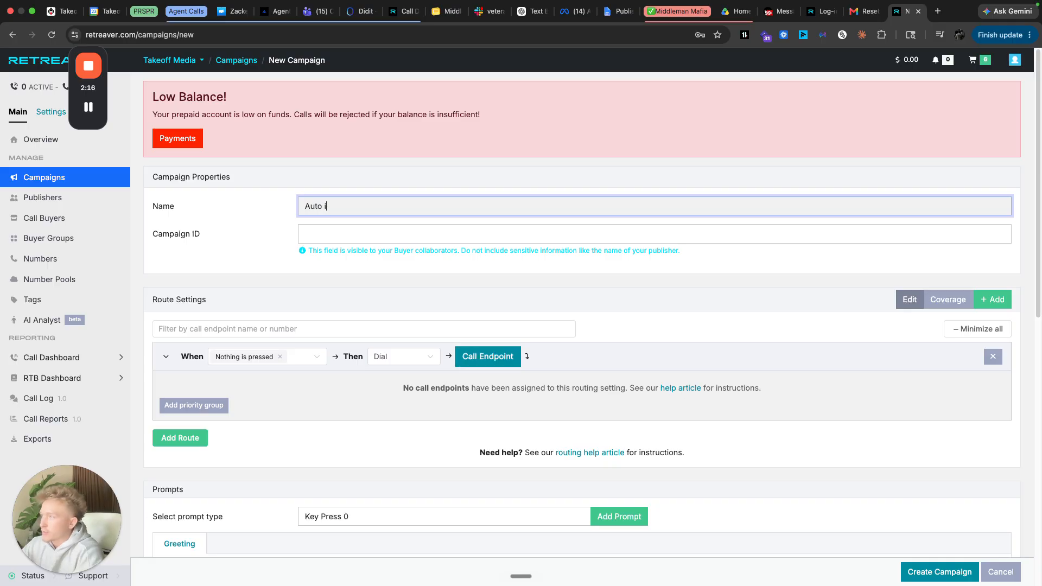
key(BackSpace)
key(BackSpace)
key(BackSpace)
key(BackSpace)
text(Insurance)
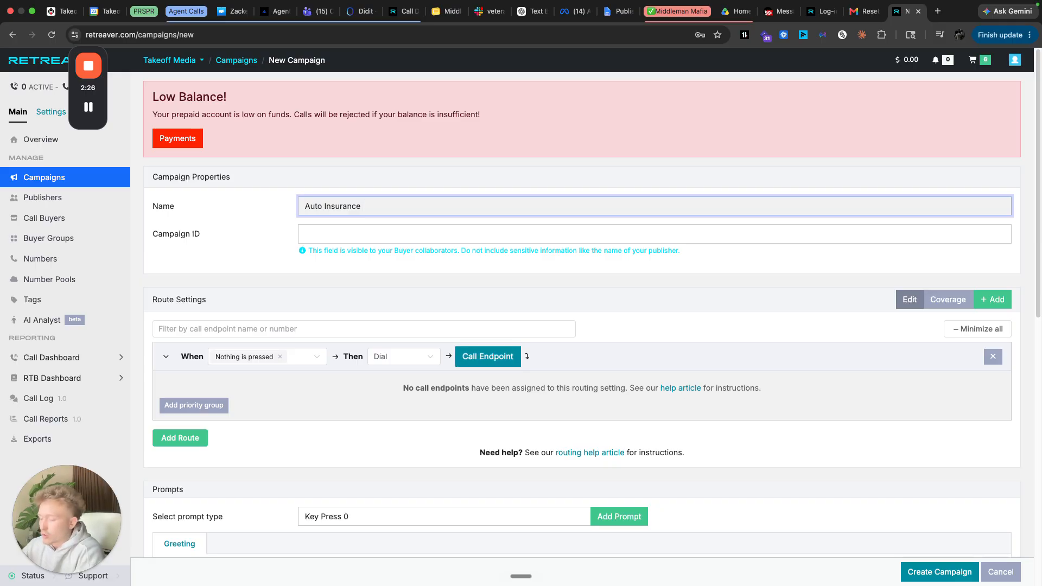
text(120s)
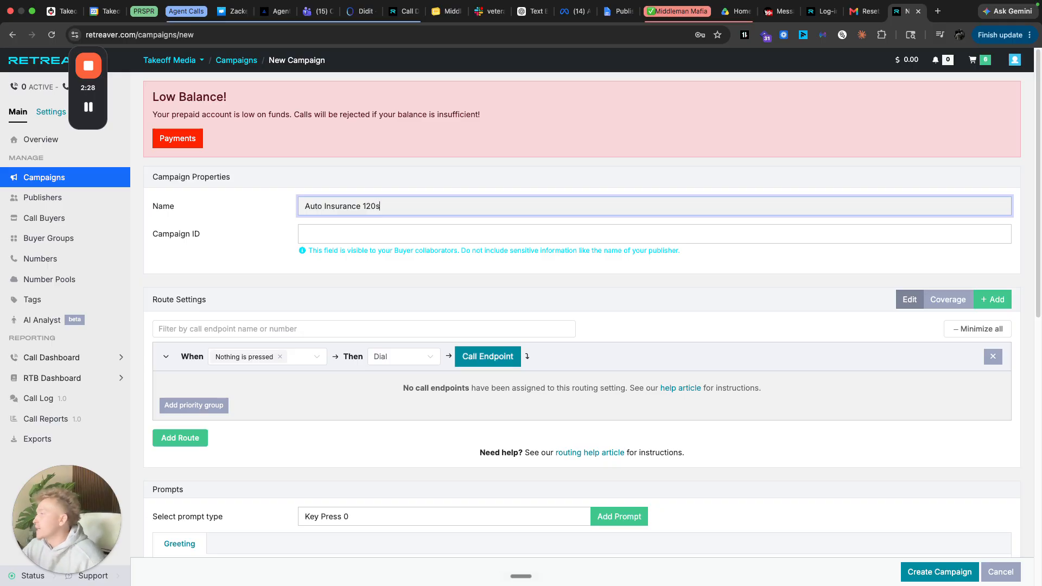
click(301, 287)
- Highlight the Campaign ID visibility note on the New Campaign form
drag(152, 239, 233, 242)
click(315, 239)
drag(308, 250, 643, 255)
click(711, 254)
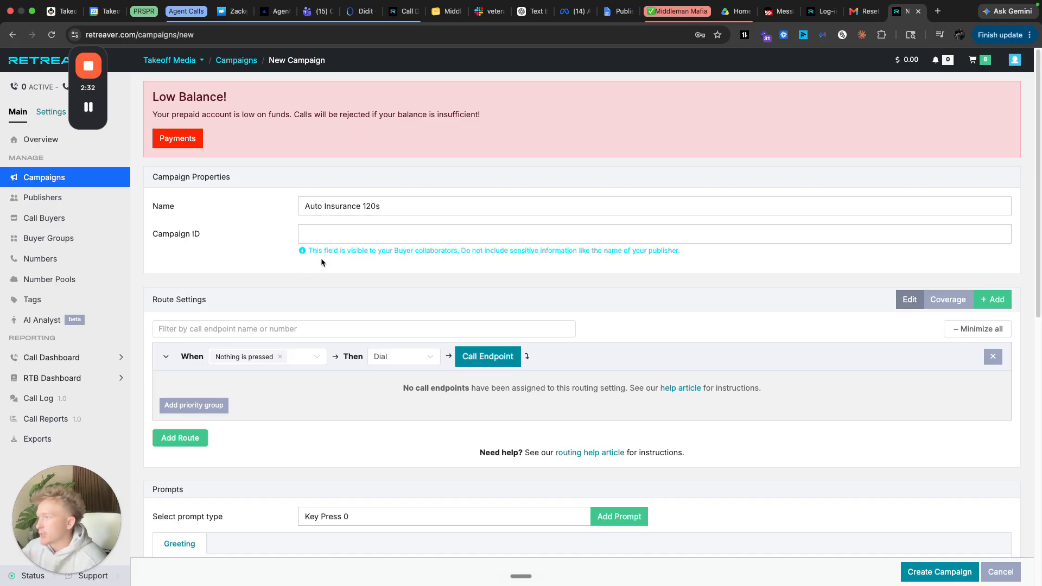
triple_click(575, 251)
click(734, 257)
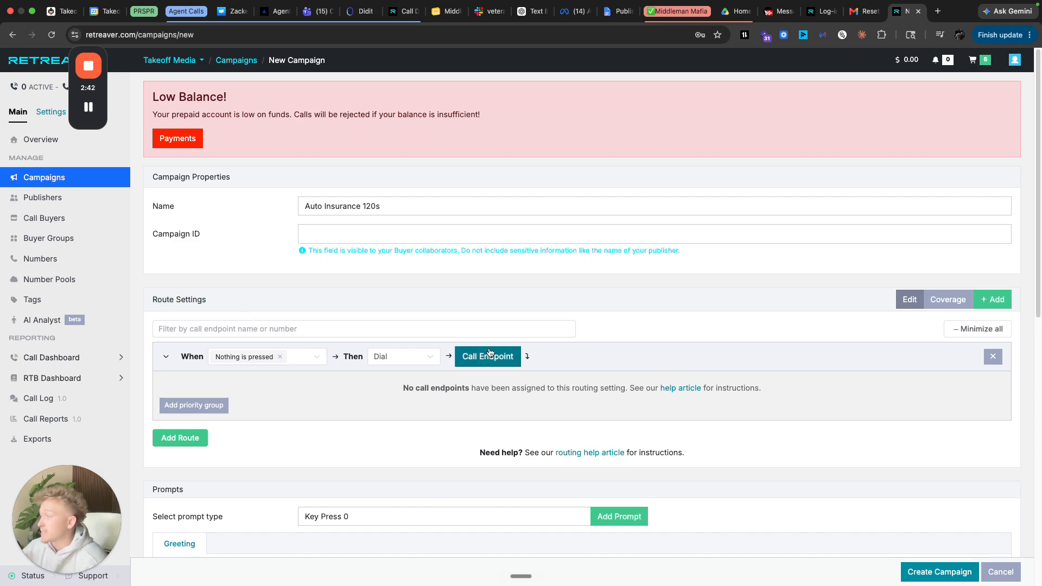
- Add the buyer's phone number as a new call endpoint on the campaign route
click(463, 356)
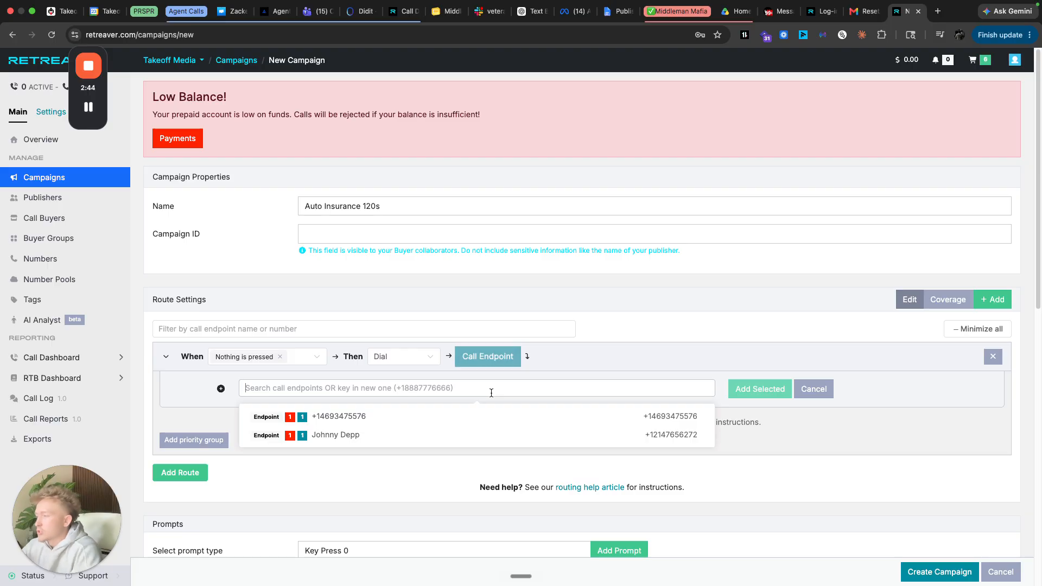
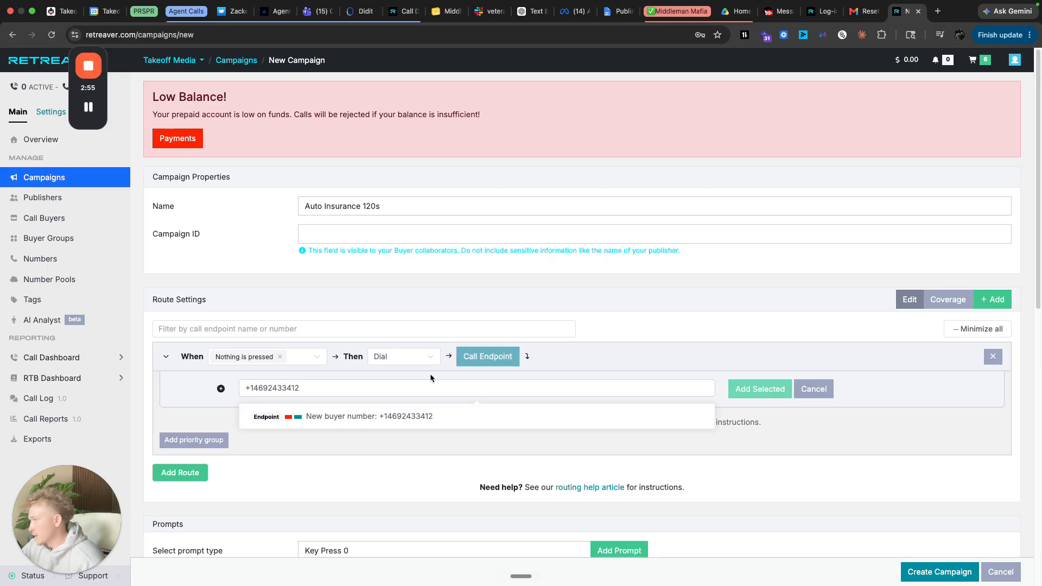
click(379, 416)
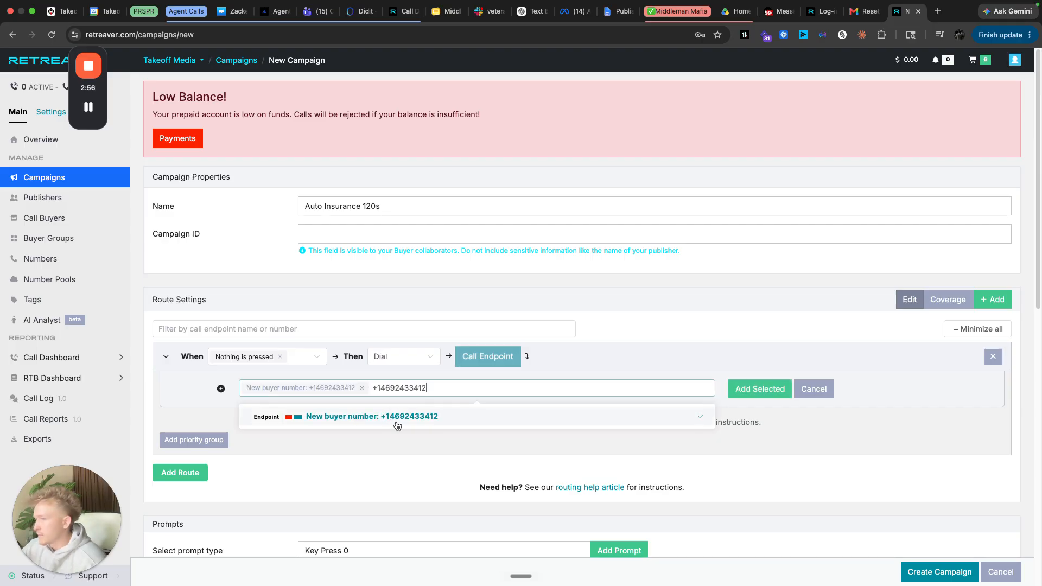
click(759, 389)
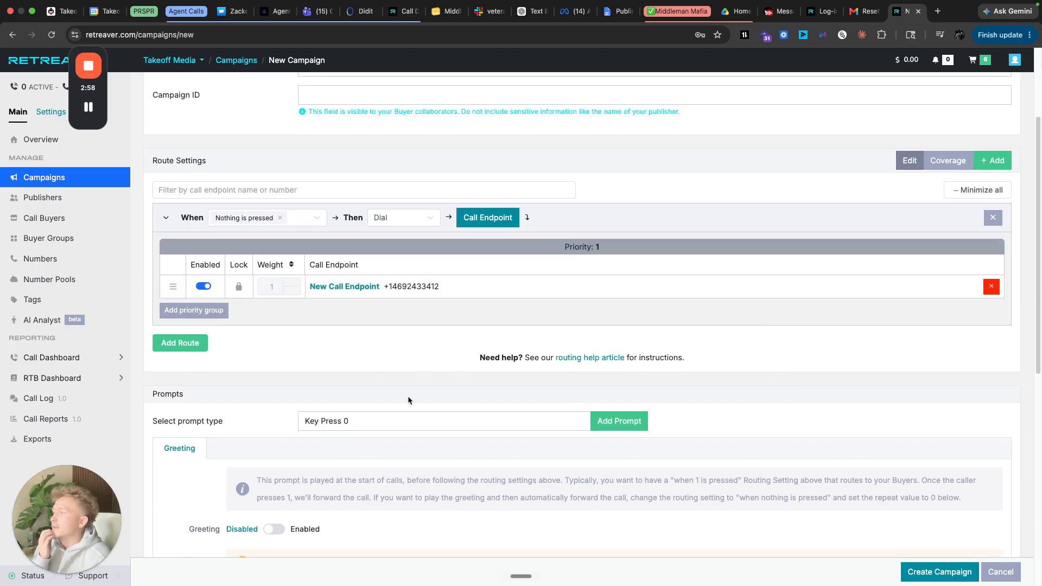
- Scroll to Conversion Criteria and inspect the timer seconds field
scroll(567, 374, down, 7)
scroll(577, 360, down, 1)
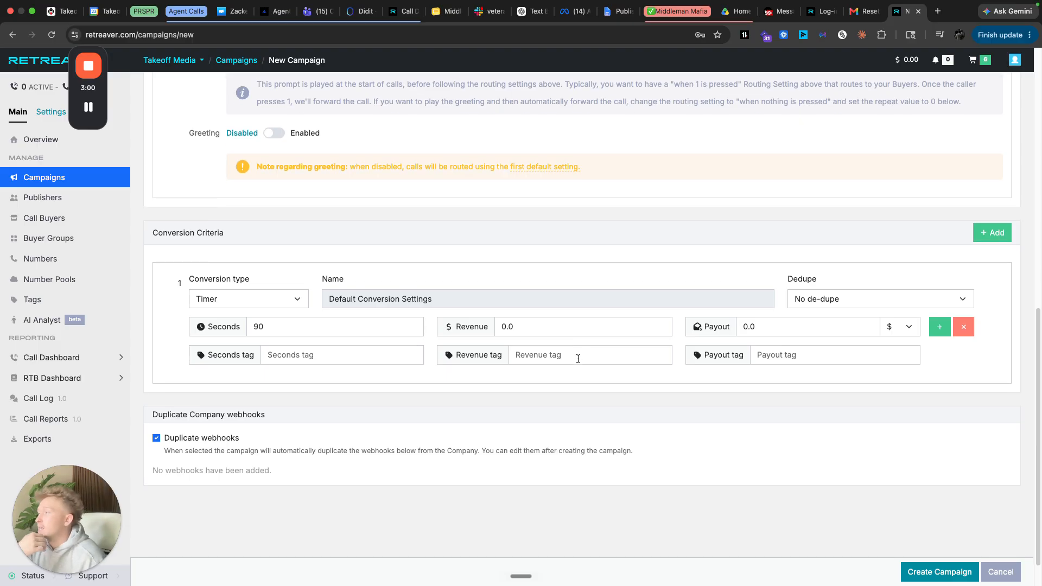
scroll(559, 341, up, 4)
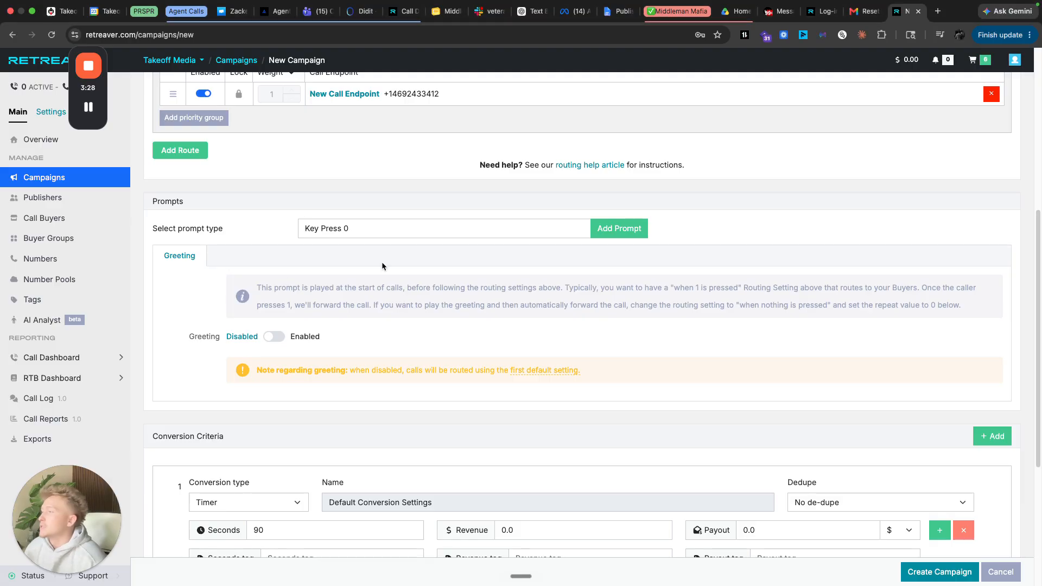
scroll(371, 387, down, 4)
drag(162, 210, 235, 209)
click(244, 216)
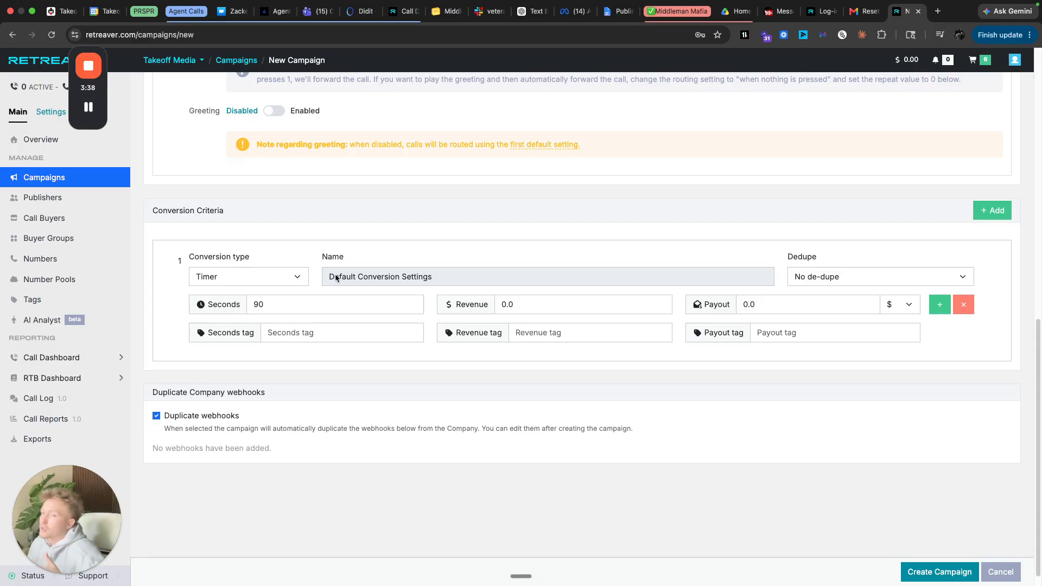
click(305, 304)
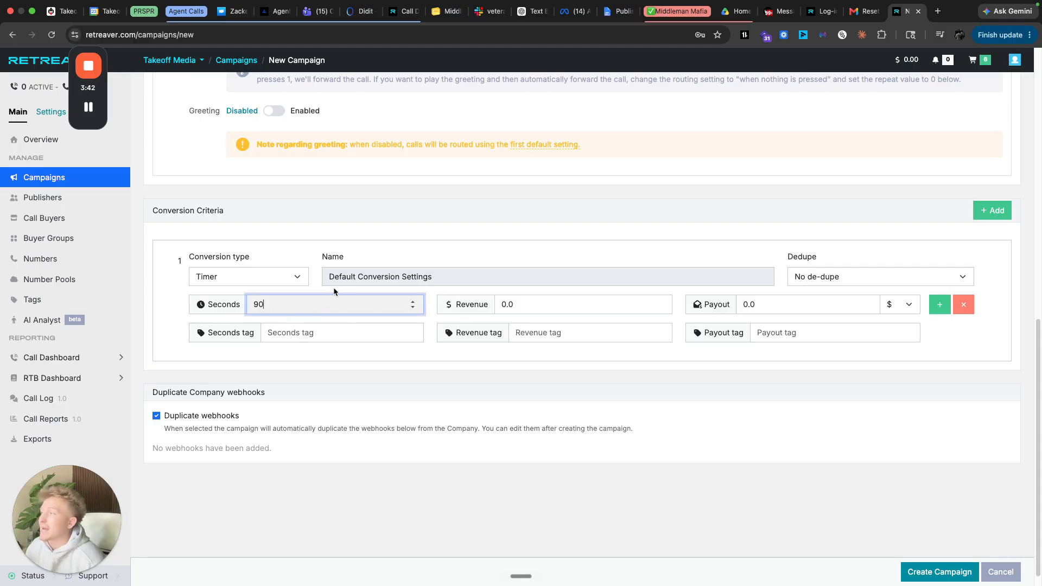
drag(152, 211, 223, 212)
click(227, 223)
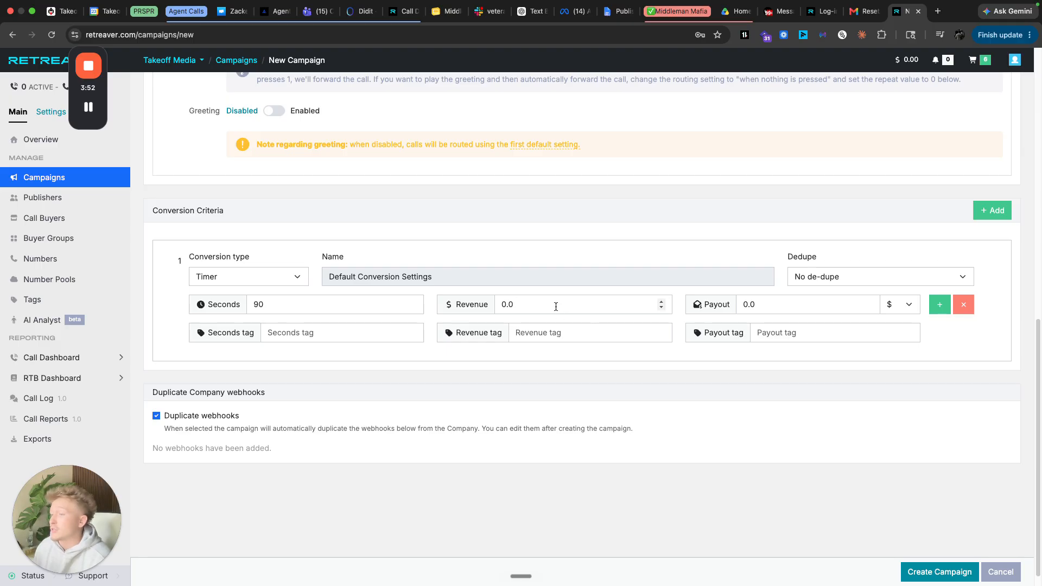
- Enter a conversion payout of 40 and a timer of 120 seconds
click(735, 305)
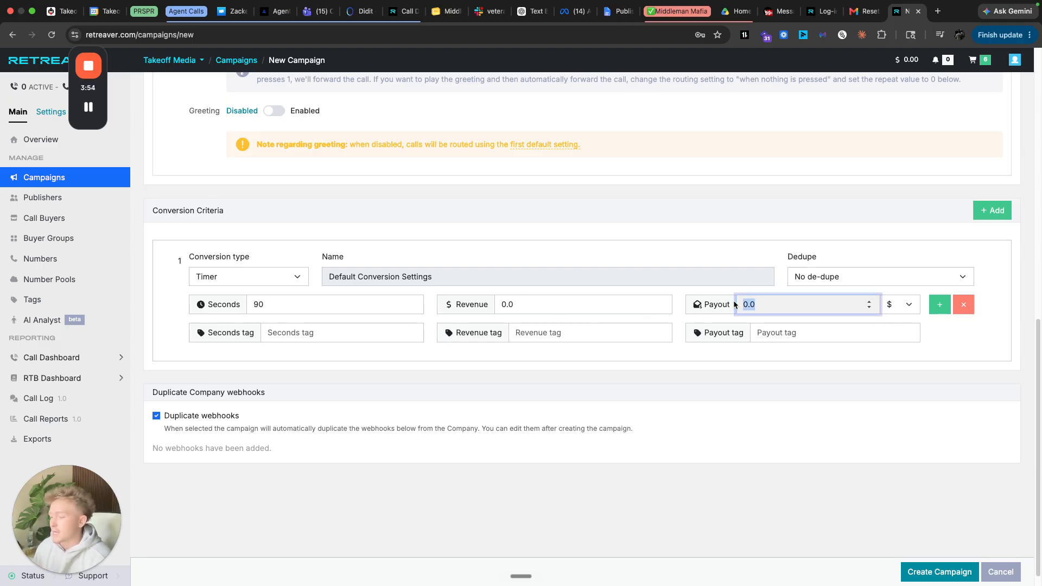
text(40)
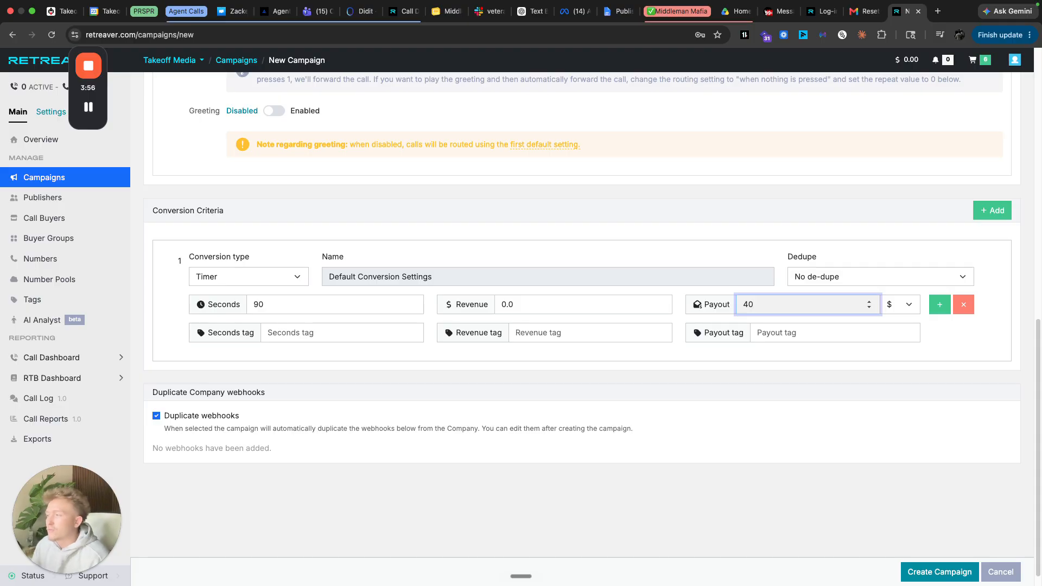
double_click(297, 304)
key(BackSpace)
text(120)
click(615, 405)
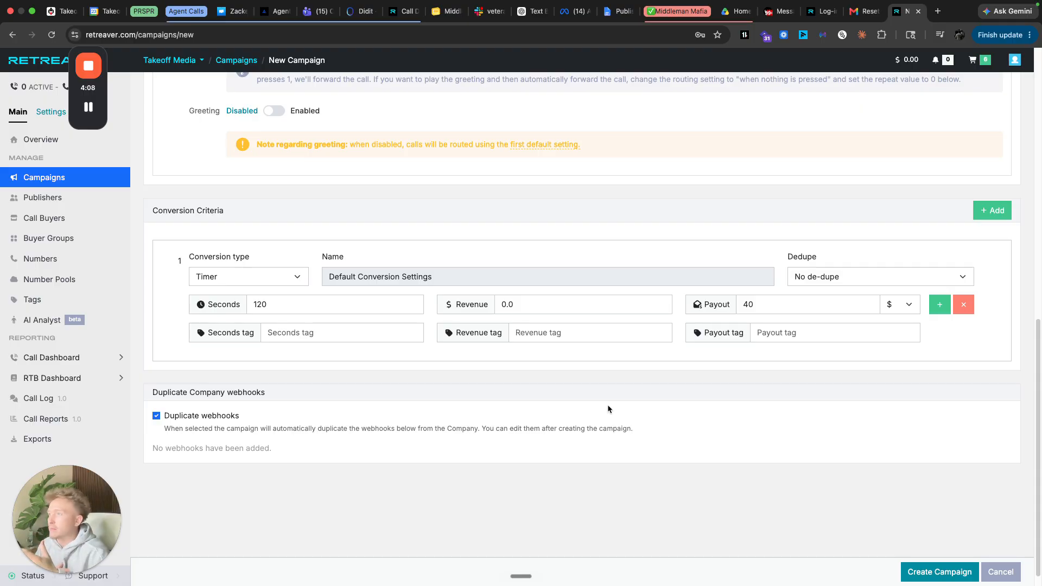
- Change the payout to 0 and the timer to 90 seconds
scroll(737, 421, up, 4)
scroll(775, 328, down, 4)
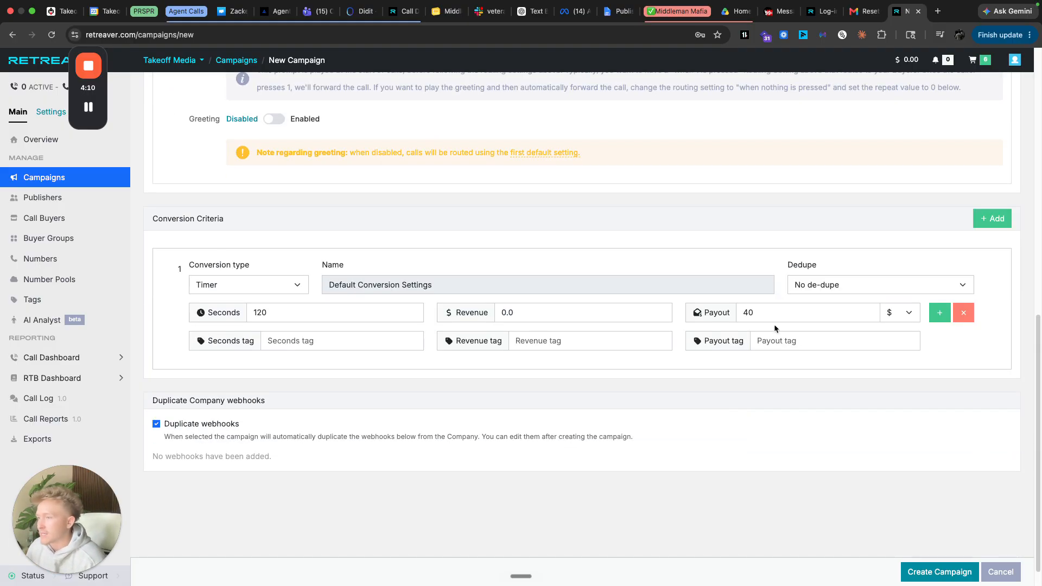
double_click(774, 318)
key(BackSpace)
text(0)
click(300, 316)
double_click(300, 316)
text(90)
click(507, 412)
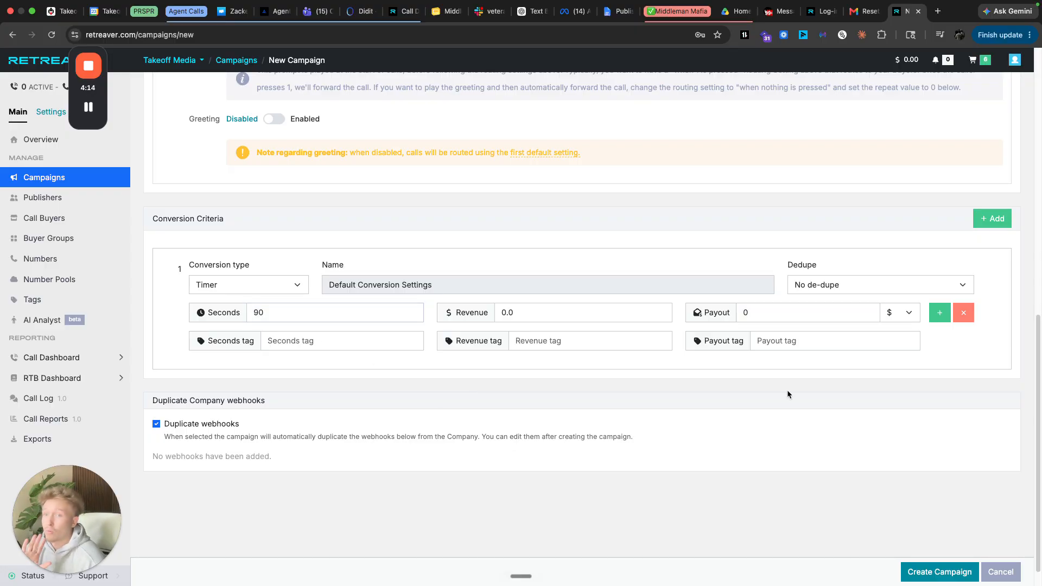
- Create the Auto Insurance 120s campaign
click(938, 572)
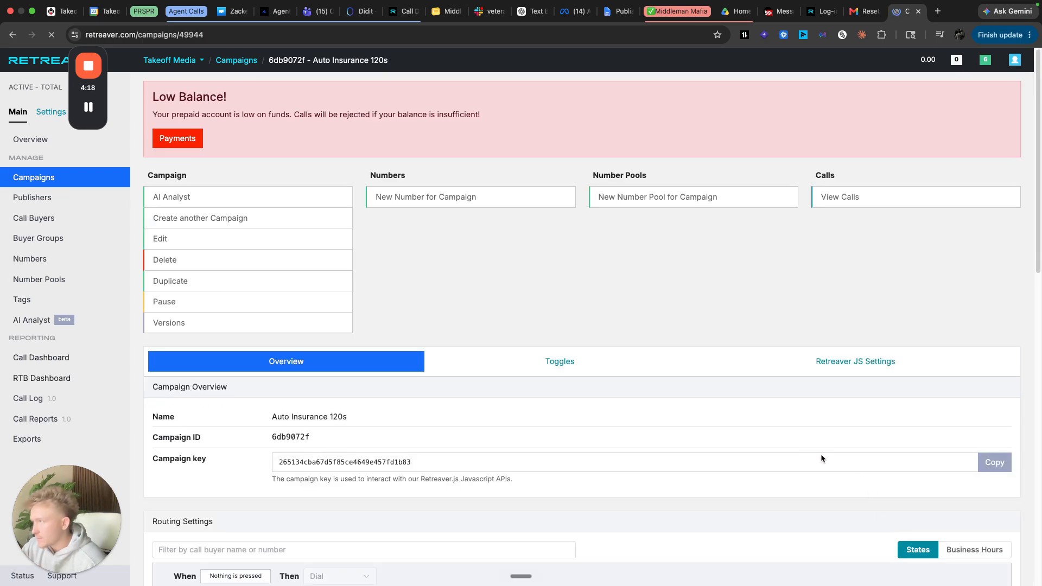
scroll(604, 391, down, 15)
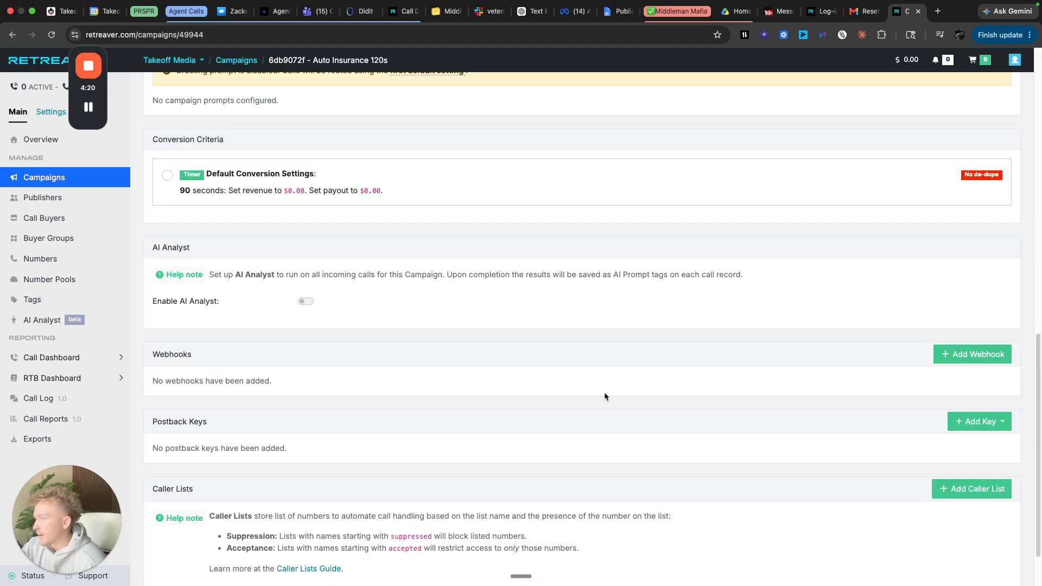
scroll(605, 392, up, 15)
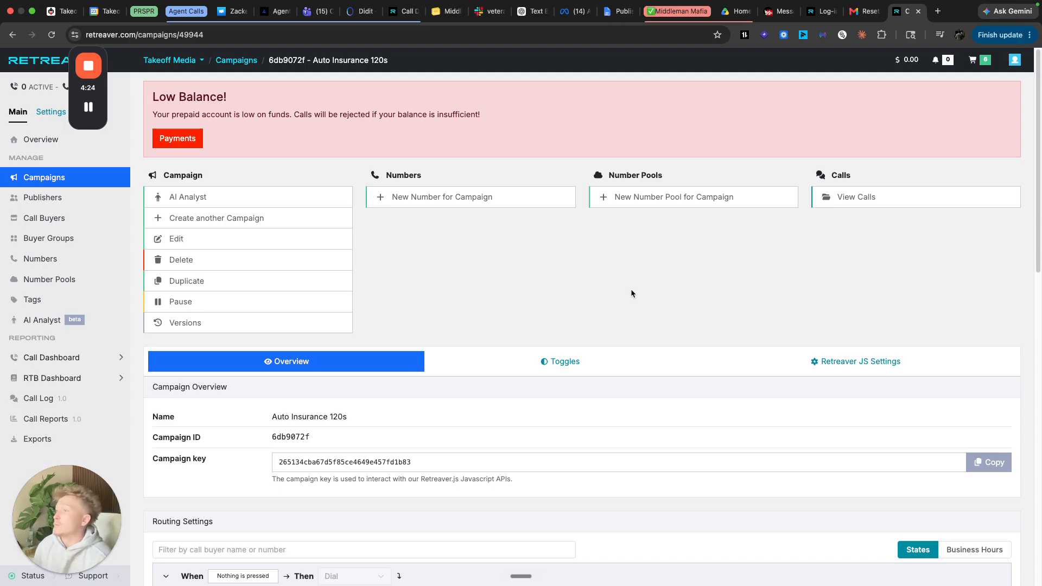
scroll(630, 289, down, 15)
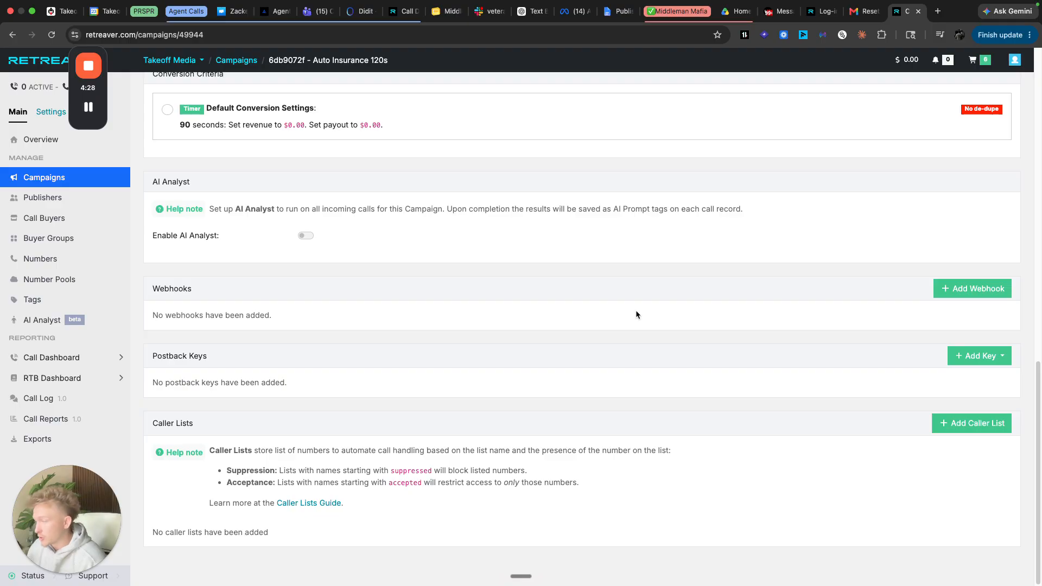
- Review the new campaign's routing settings, conversion criteria and webhooks
scroll(636, 313, up, 15)
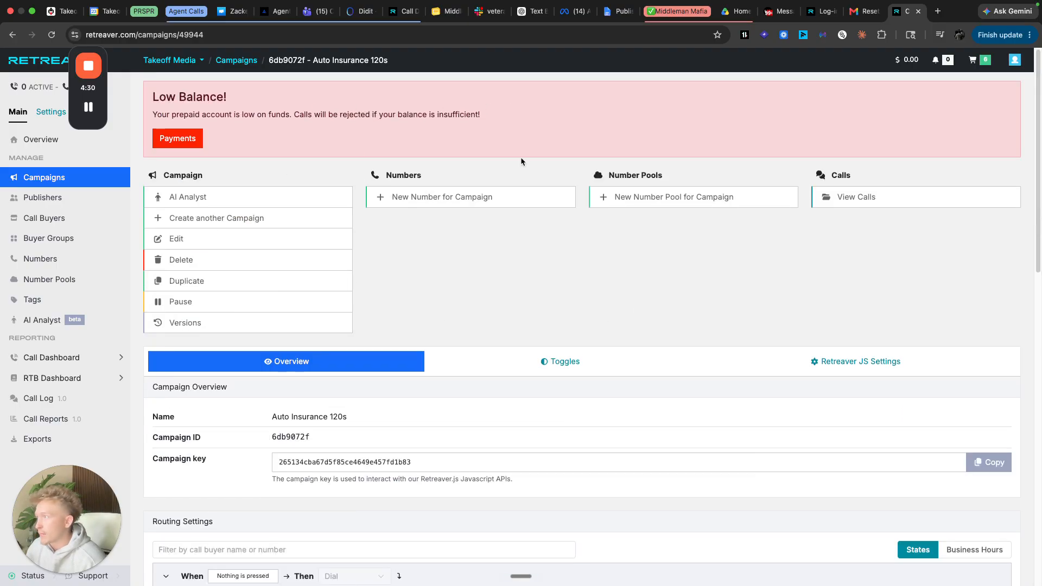
scroll(586, 333, down, 8)
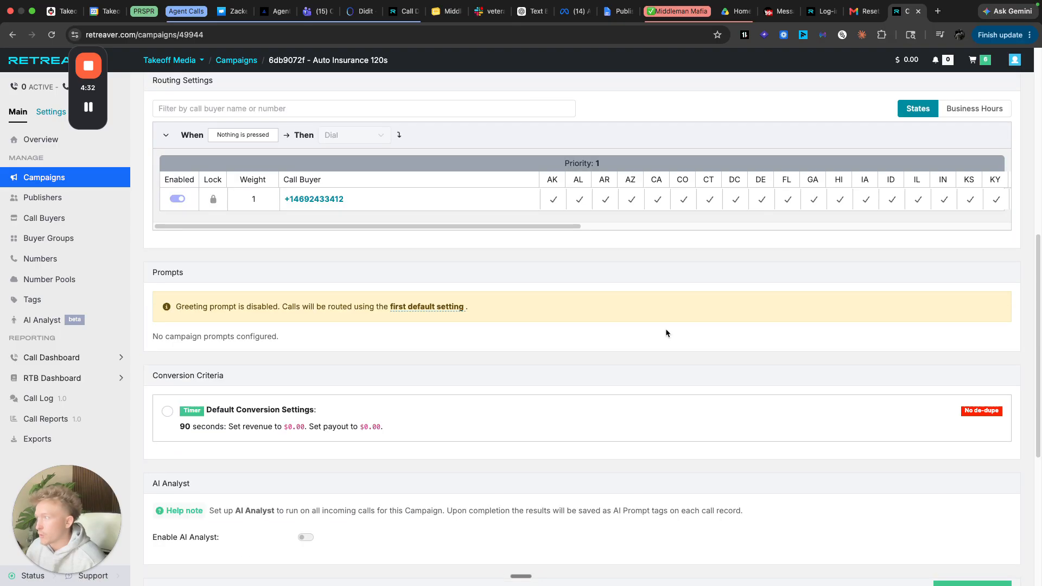
scroll(666, 331, up, 6)
scroll(667, 333, up, 2)
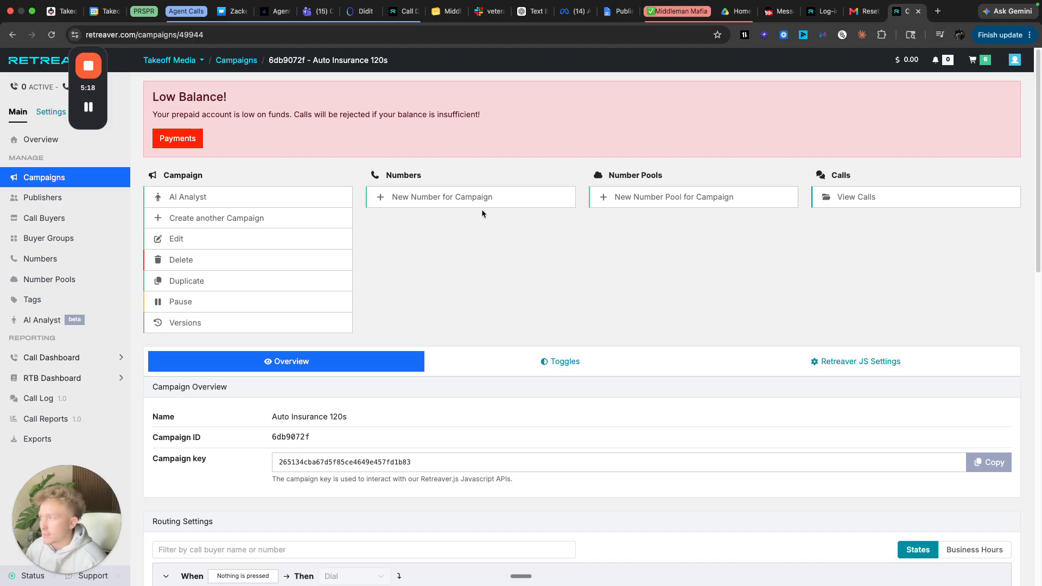
scroll(535, 262, down, 3)
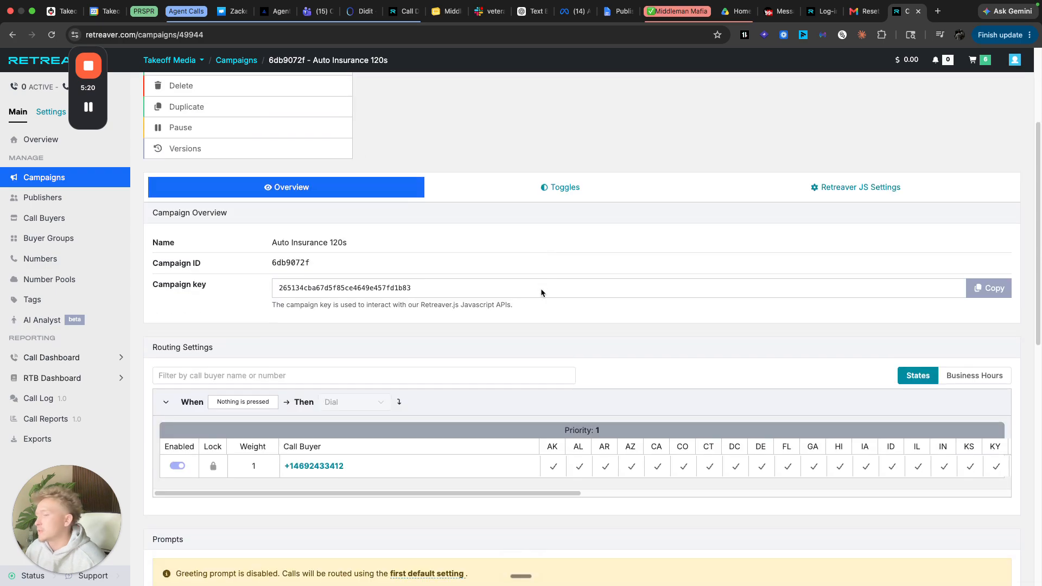
scroll(575, 312, down, 6)
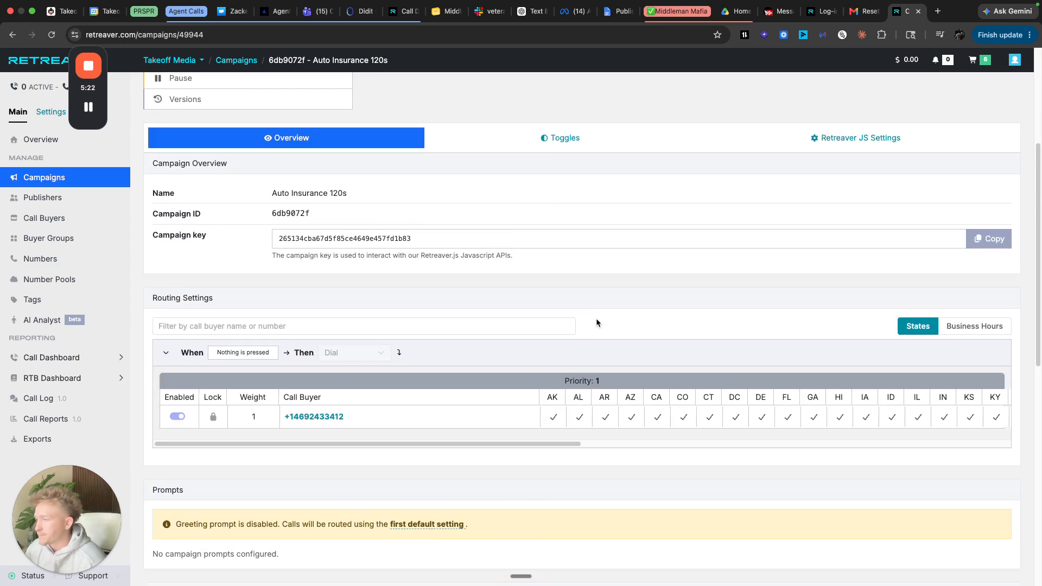
scroll(586, 326, down, 3)
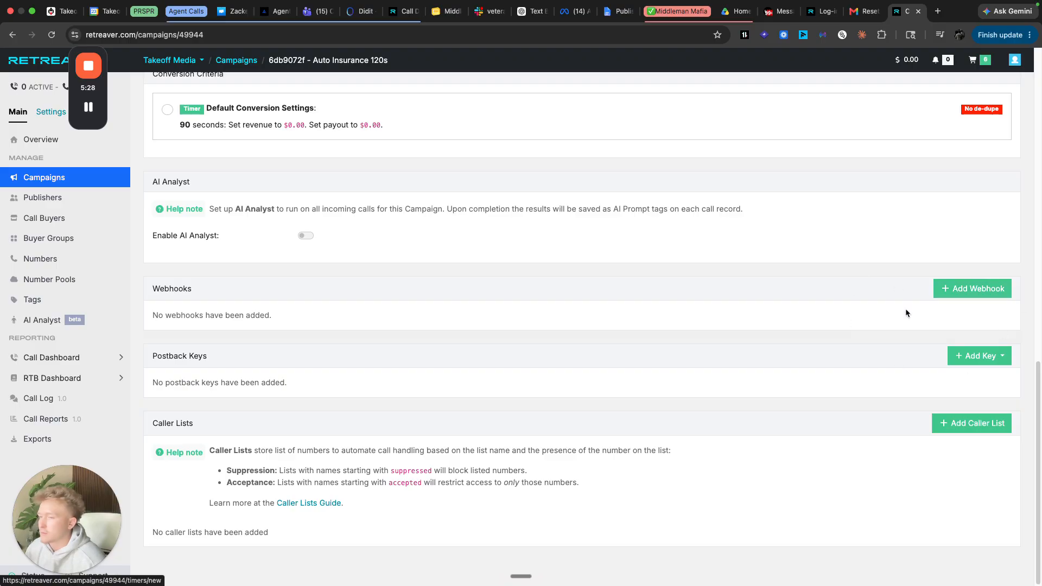
click(955, 282)
scroll(444, 262, down, 2)
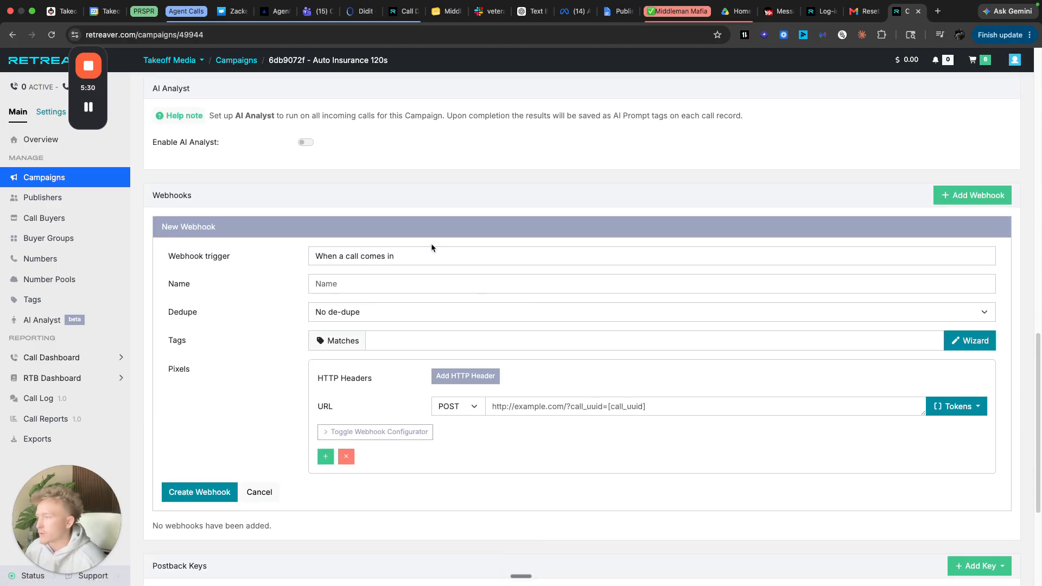
click(443, 258)
click(250, 253)
click(402, 261)
click(403, 261)
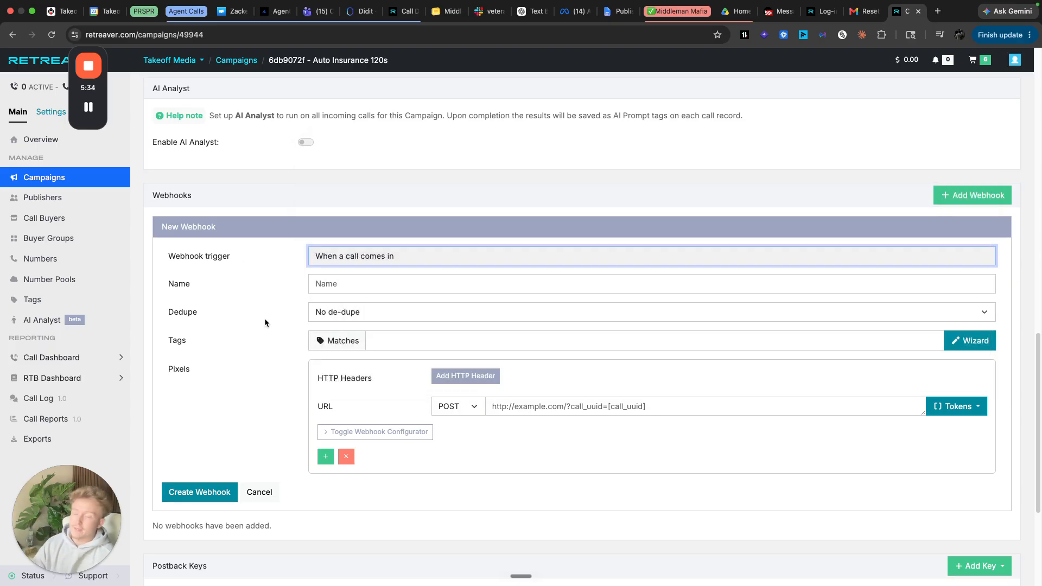
scroll(657, 416, down, 2)
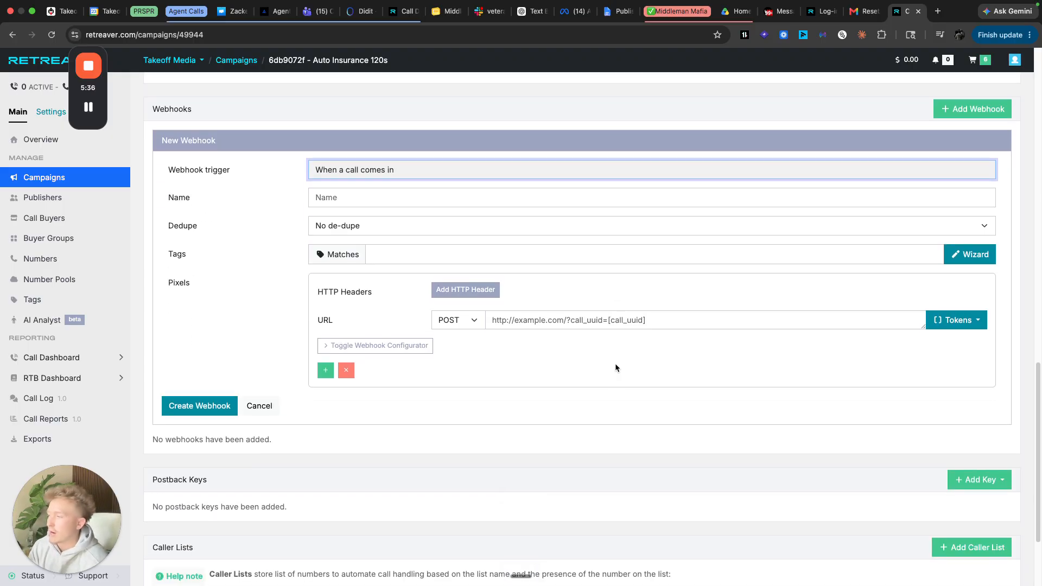
click(466, 172)
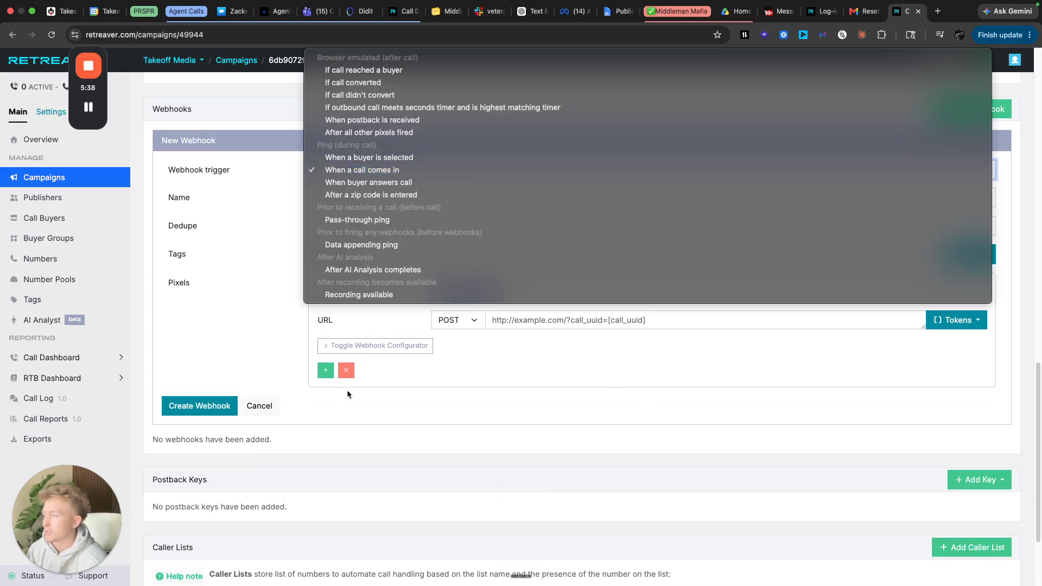
click(347, 389)
click(259, 406)
scroll(552, 314, up, 2)
scroll(397, 320, down, 3)
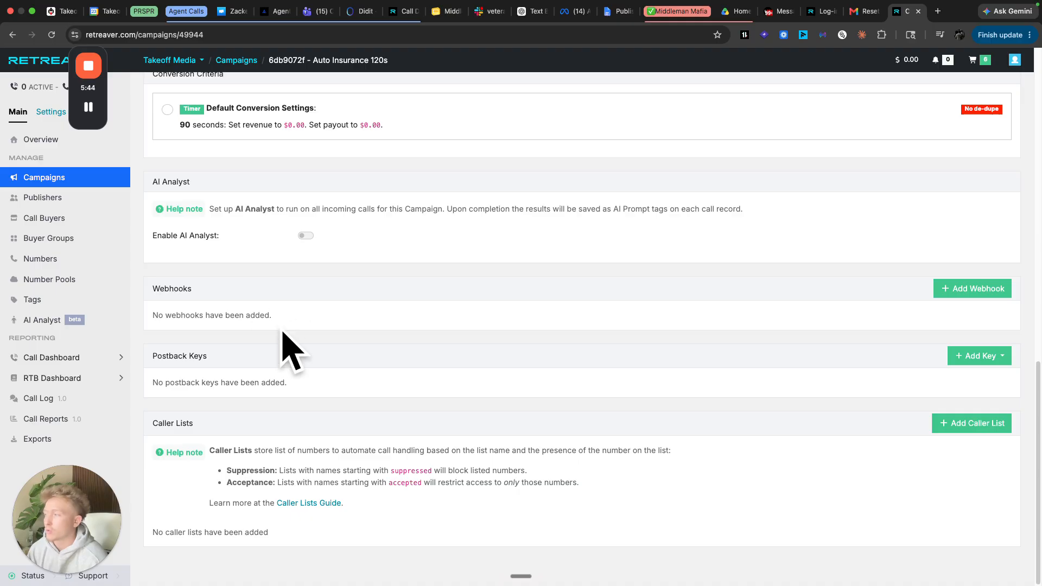
drag(288, 384, 153, 383)
click(152, 384)
drag(302, 379, 151, 361)
click(152, 361)
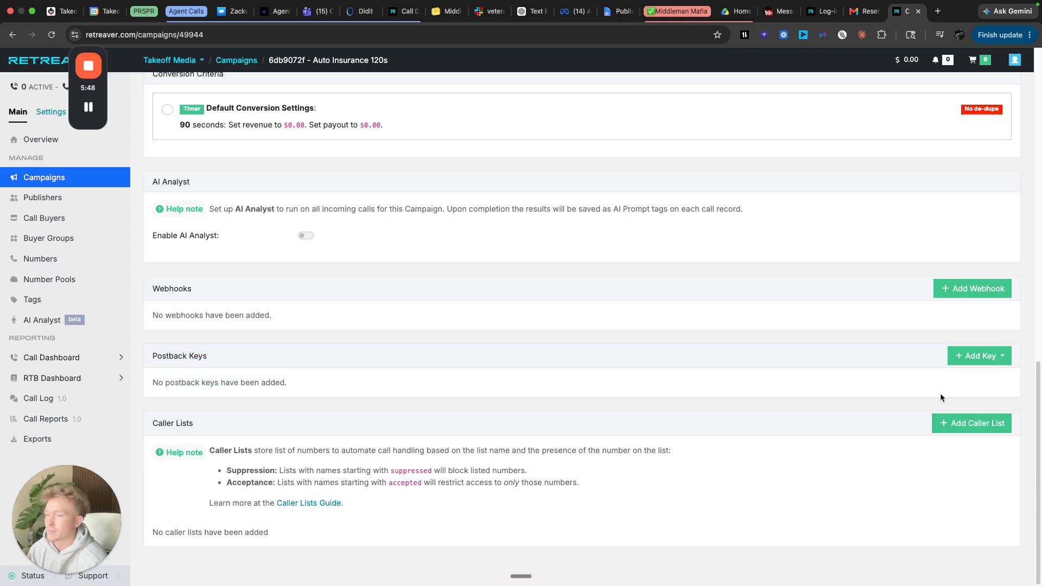
click(998, 356)
click(967, 404)
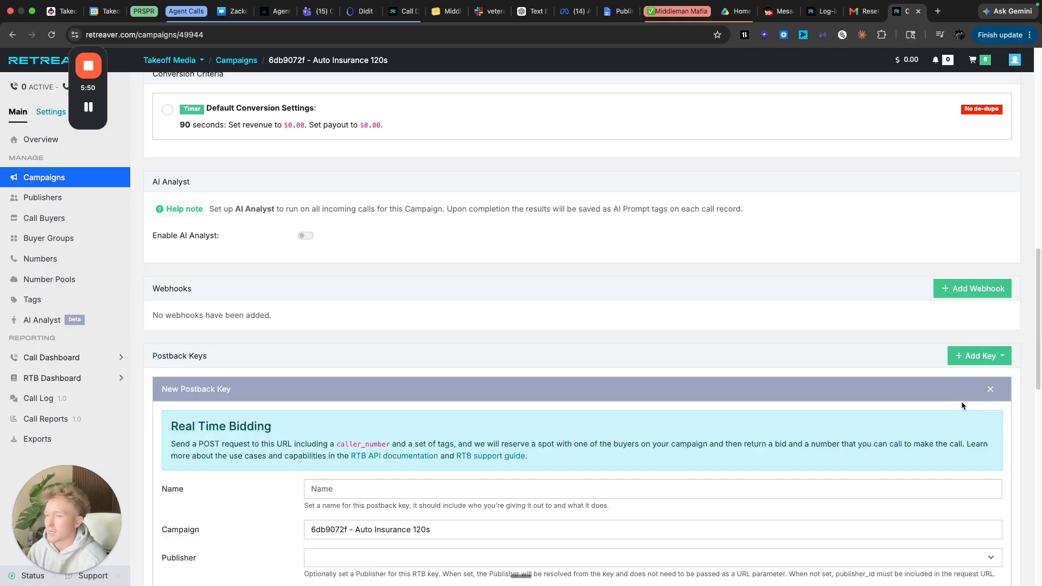
scroll(536, 341, down, 4)
scroll(392, 310, up, 3)
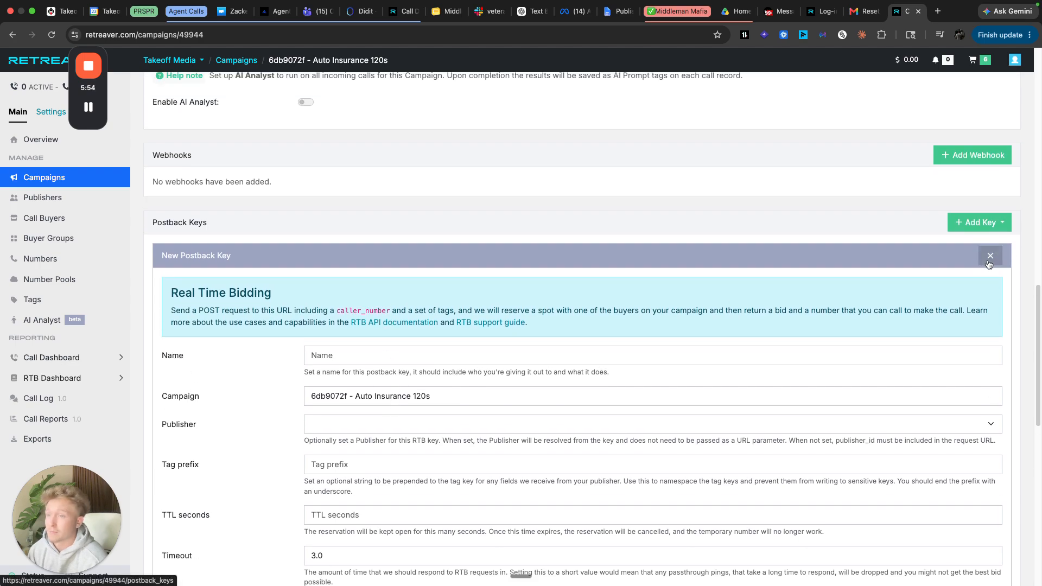
click(991, 258)
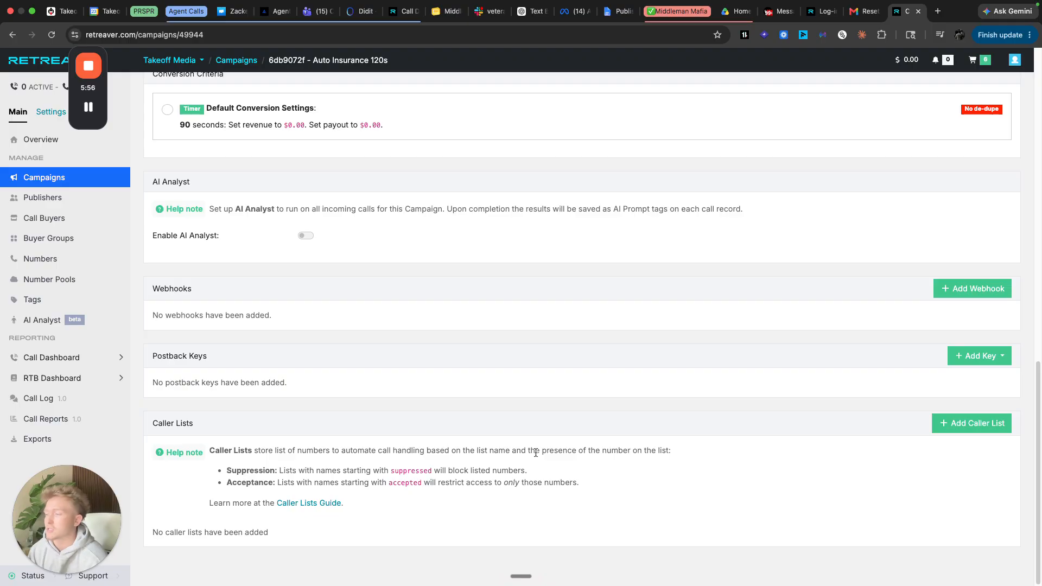
scroll(584, 355, up, 15)
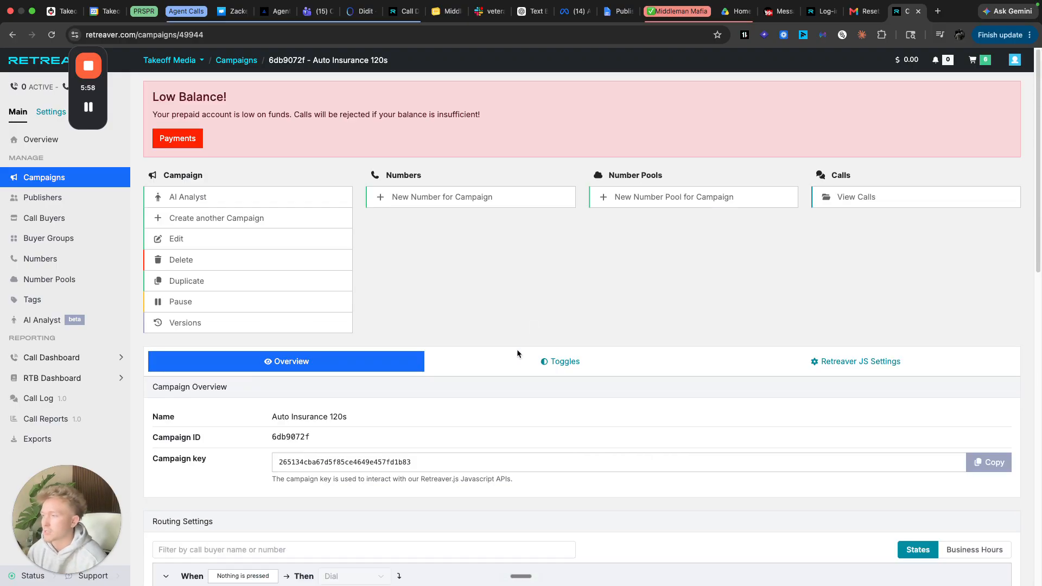
click(565, 361)
scroll(673, 269, down, 4)
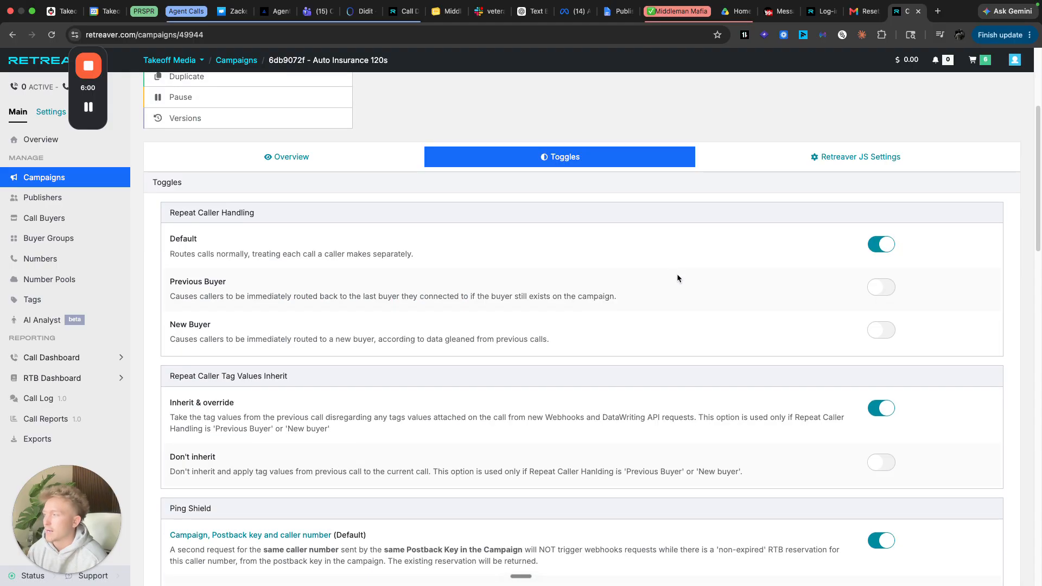
scroll(490, 244, down, 5)
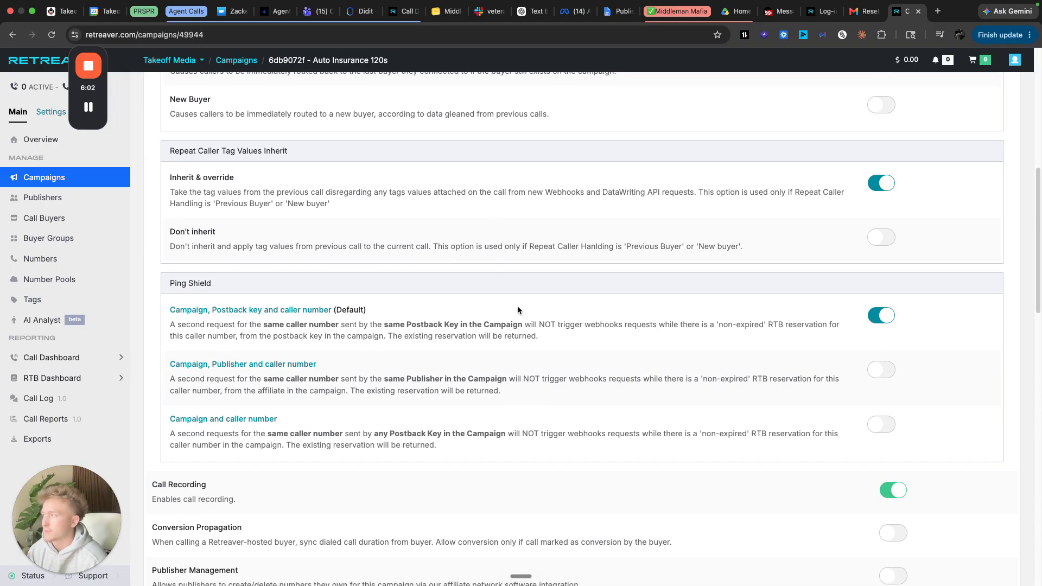
scroll(518, 308, down, 7)
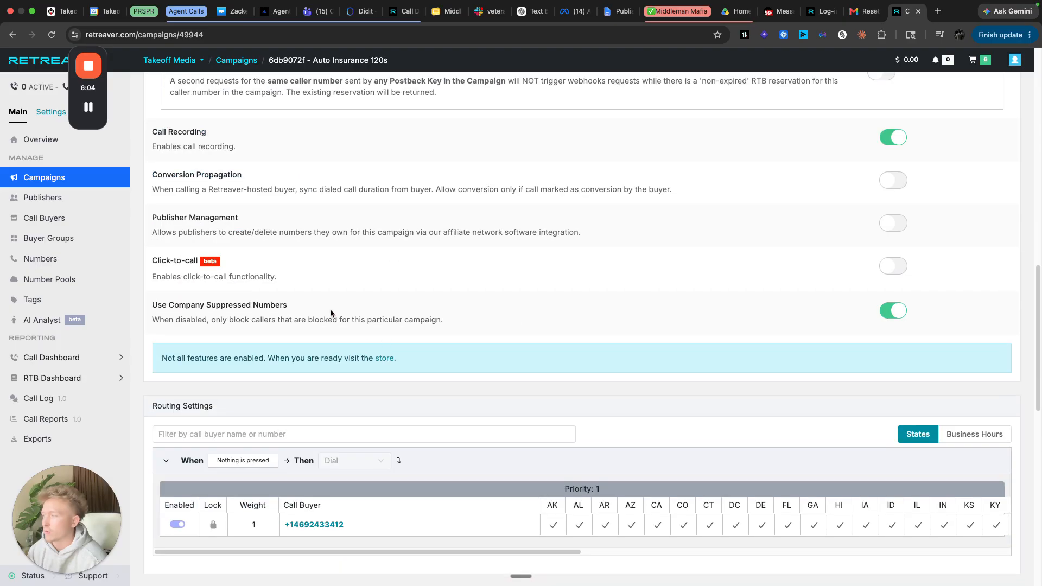
mouse_move(154, 198)
mouse_down()
mouse_move(676, 219)
mouse_move(87, 192)
mouse_move(152, 199)
mouse_up()
drag(153, 199, 695, 219)
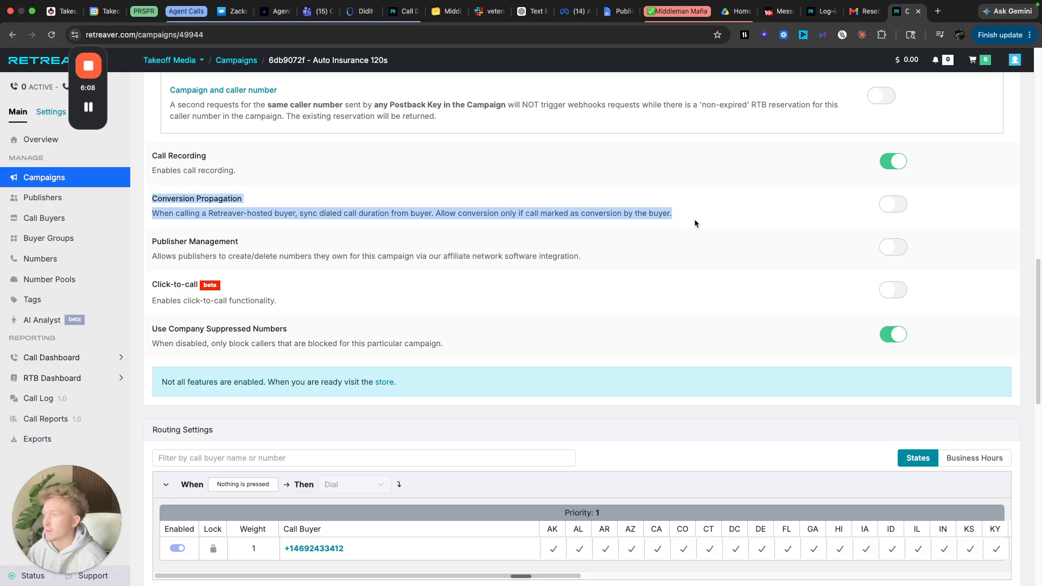
click(705, 219)
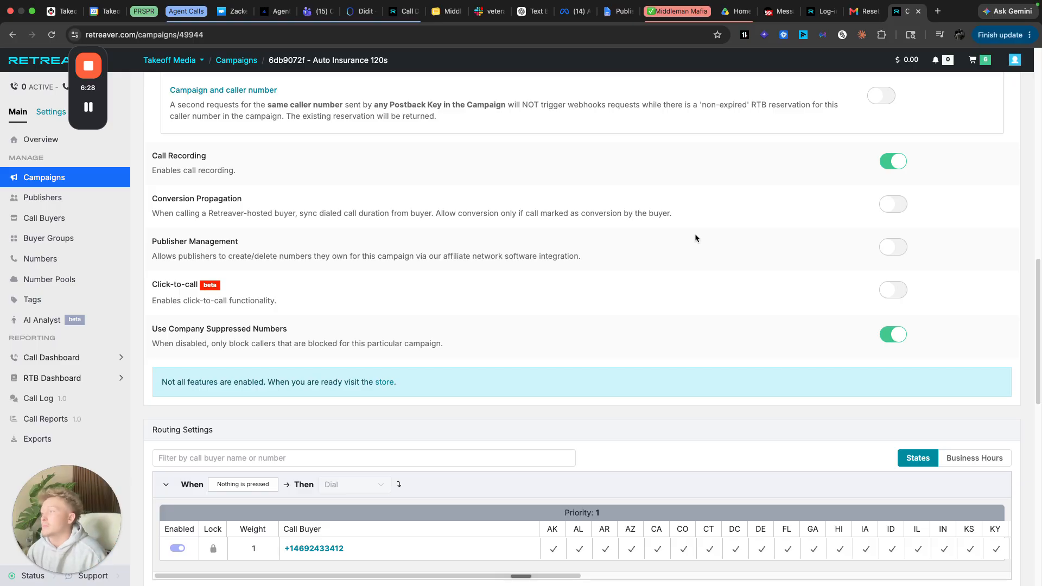
click(888, 205)
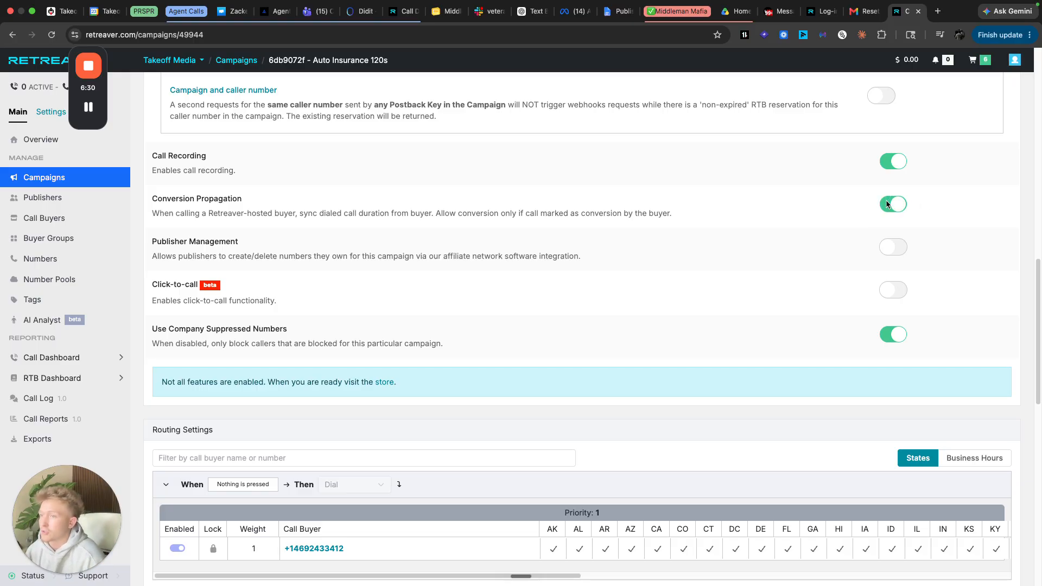
click(889, 205)
scroll(491, 250, up, 4)
scroll(490, 249, up, 7)
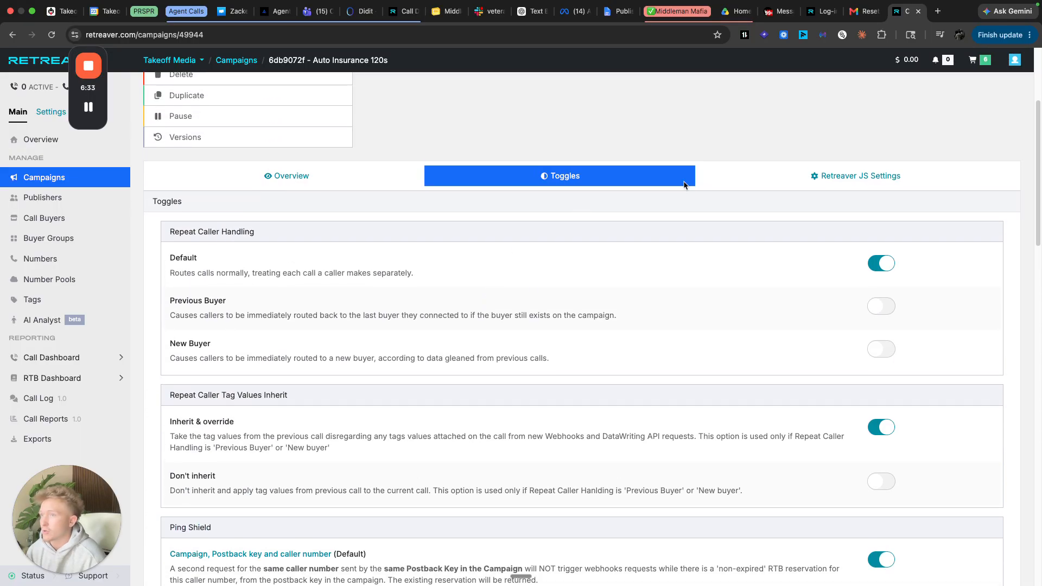
click(806, 178)
click(628, 180)
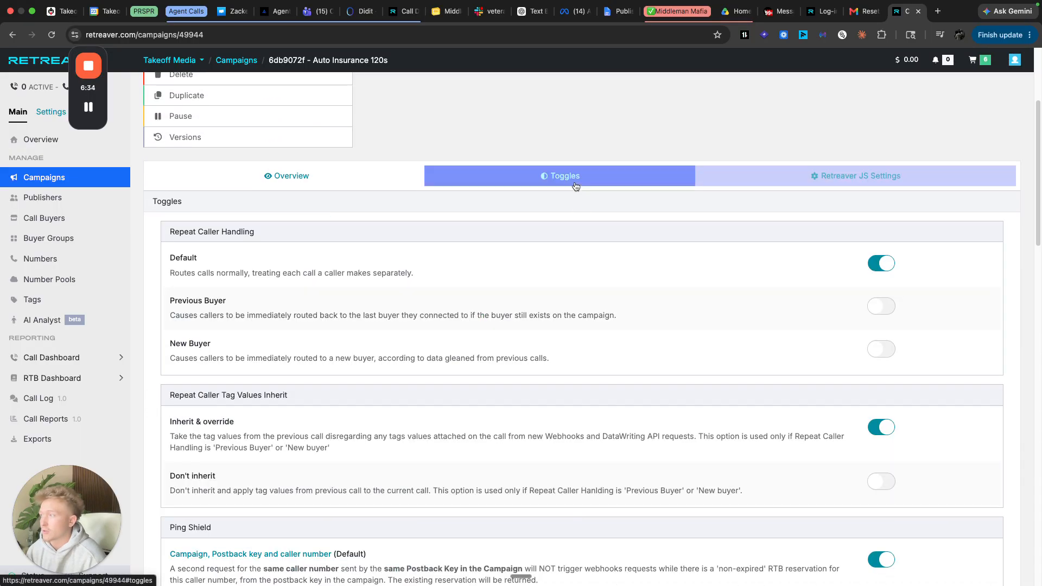
click(343, 182)
scroll(543, 244, up, 3)
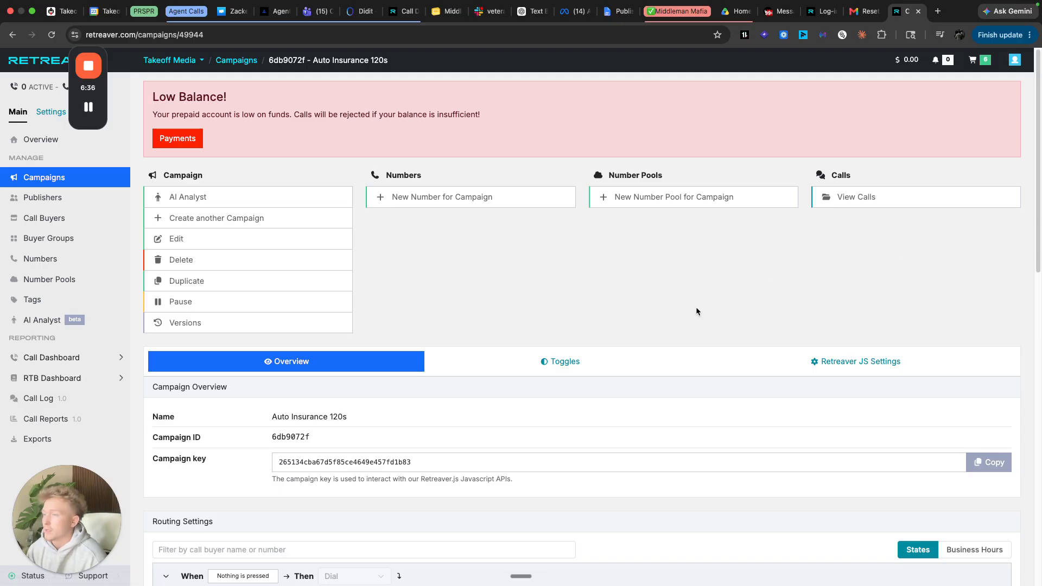
scroll(755, 304, down, 10)
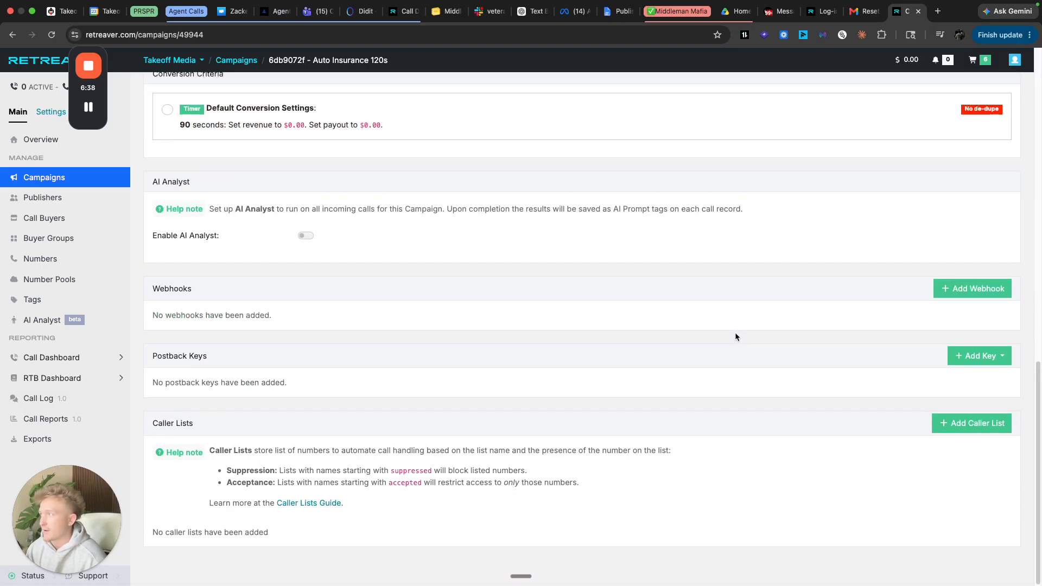
scroll(744, 344, up, 10)
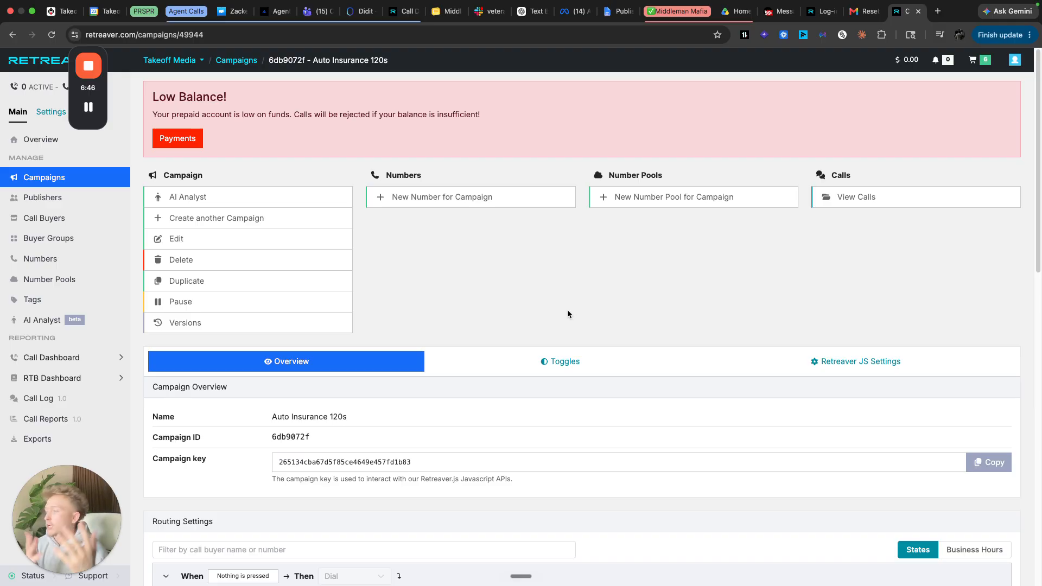
- Start a new publisher with company name 'Market Call'
click(42, 197)
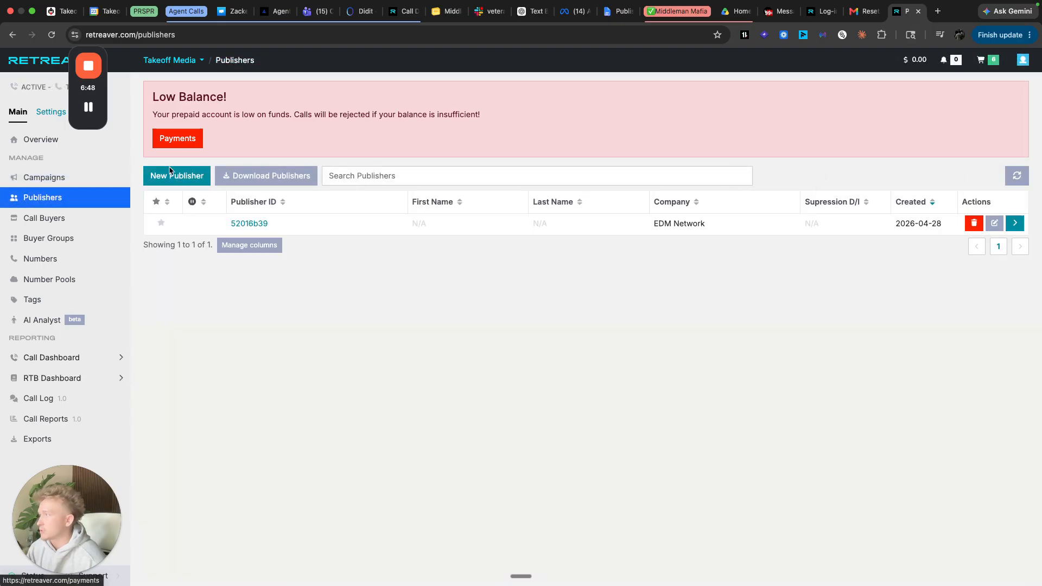
click(174, 175)
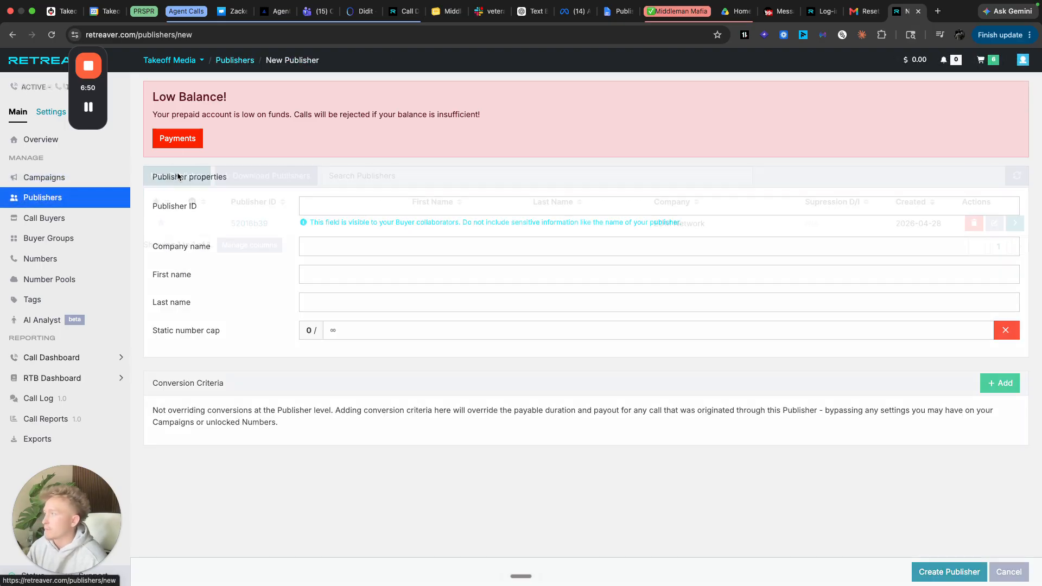
click(378, 243)
text(Makre)
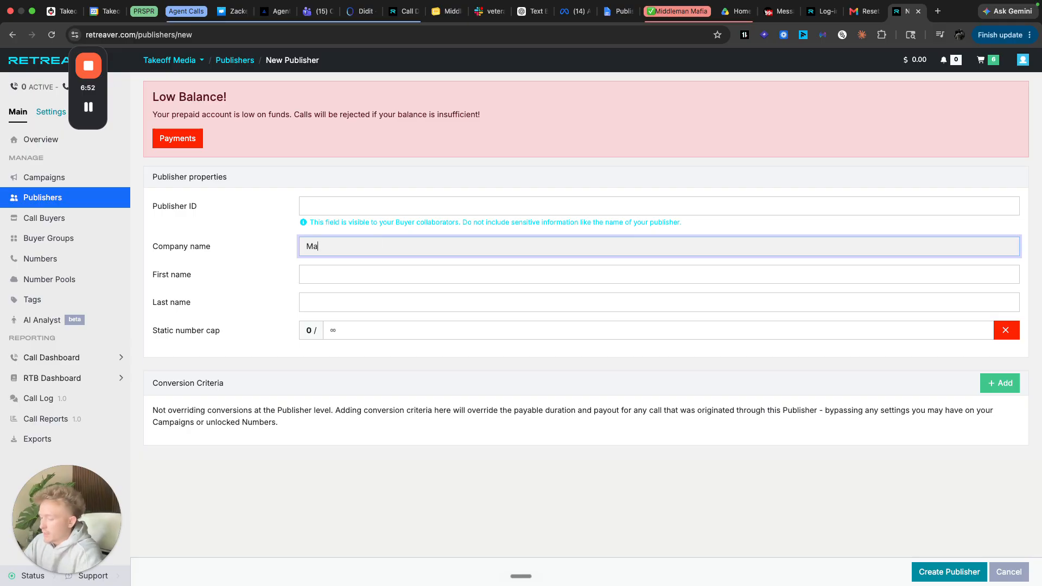
key(BackSpace)
key(BackSpace)
key(BackSpace)
text(rket Call)
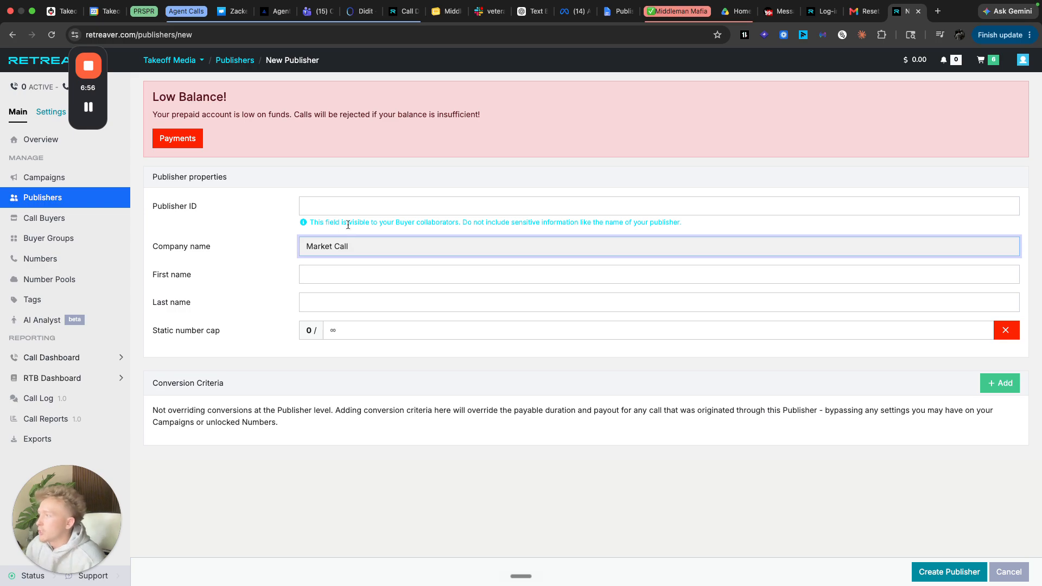
- Highlight the note under the Publisher ID field
click(331, 212)
triple_click(335, 221)
click(702, 234)
drag(702, 234, 320, 223)
drag(314, 223, 724, 227)
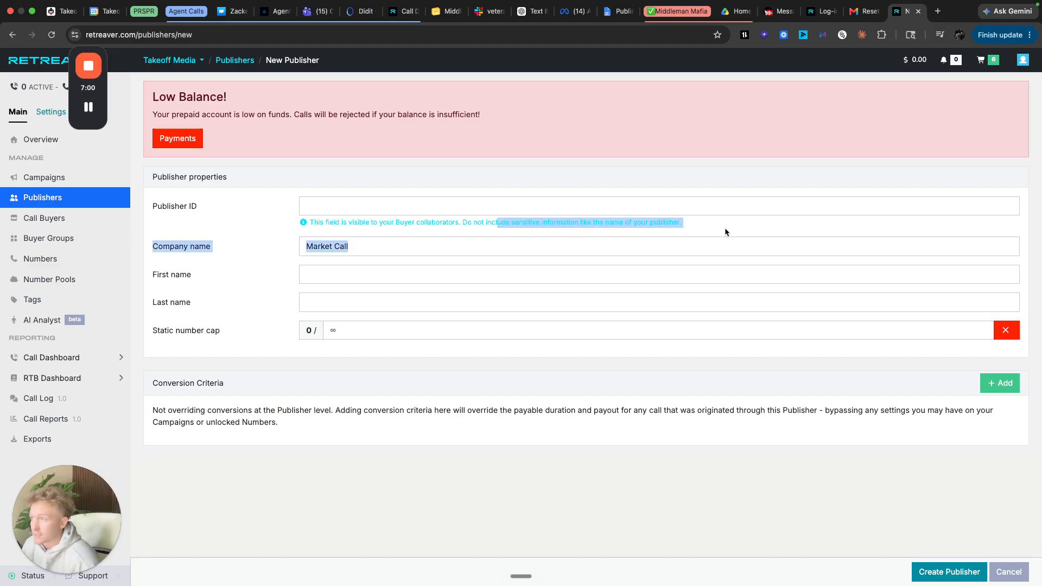
drag(357, 223, 418, 209)
click(705, 224)
- Check the Publisher ID and name fields, then create the Market Call publisher
click(418, 210)
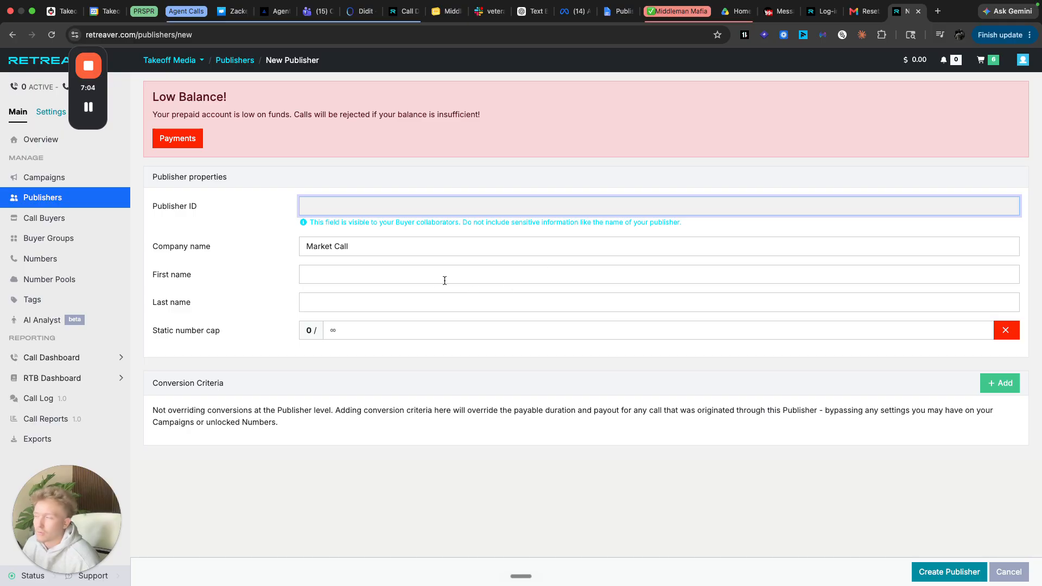
click(389, 274)
click(166, 274)
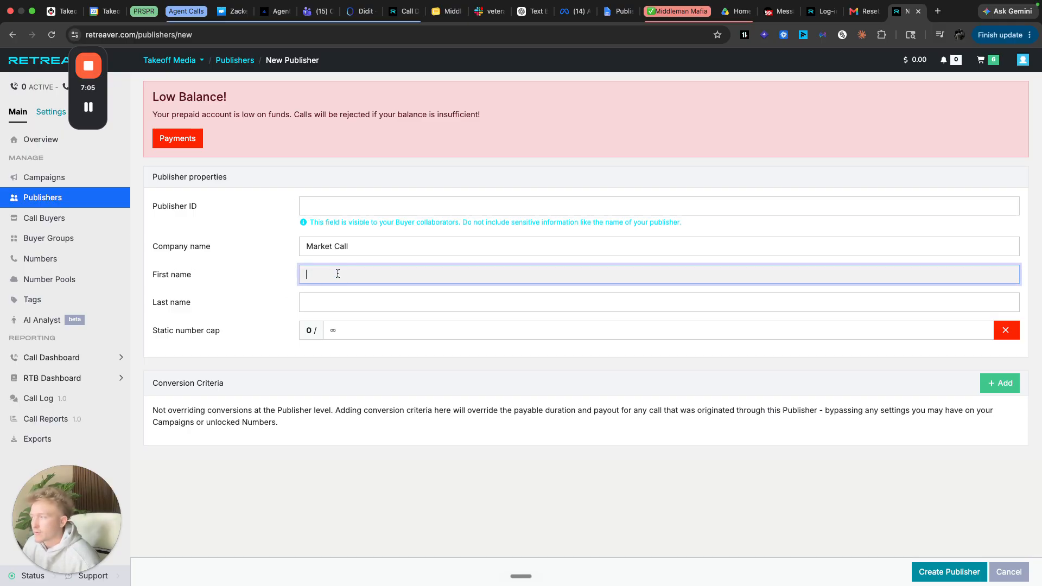
click(213, 299)
click(233, 247)
click(255, 308)
click(958, 571)
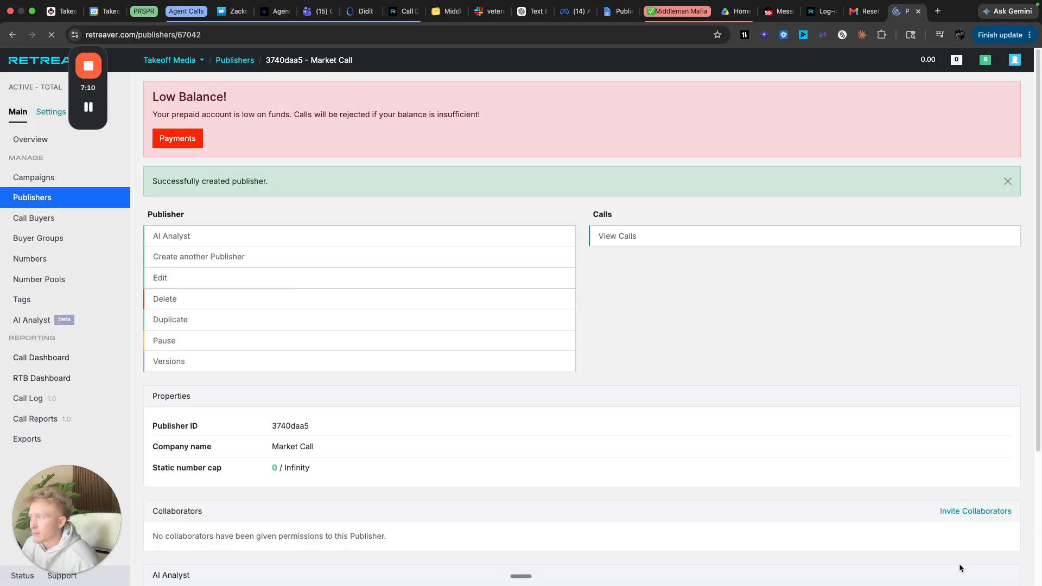
- Scroll the publisher page and preview the available postback key types
scroll(727, 315, down, 4)
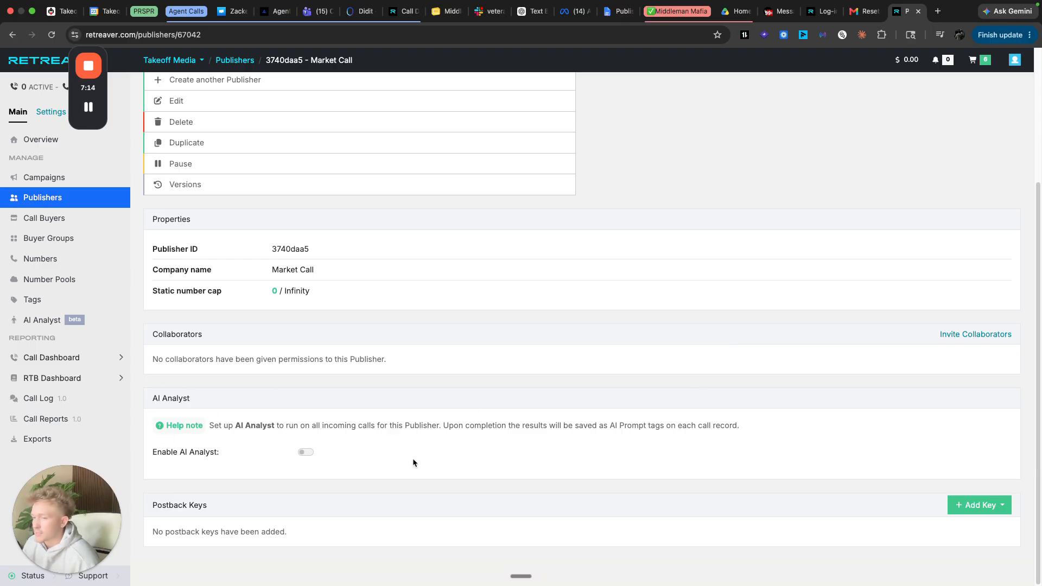
scroll(421, 453, up, 4)
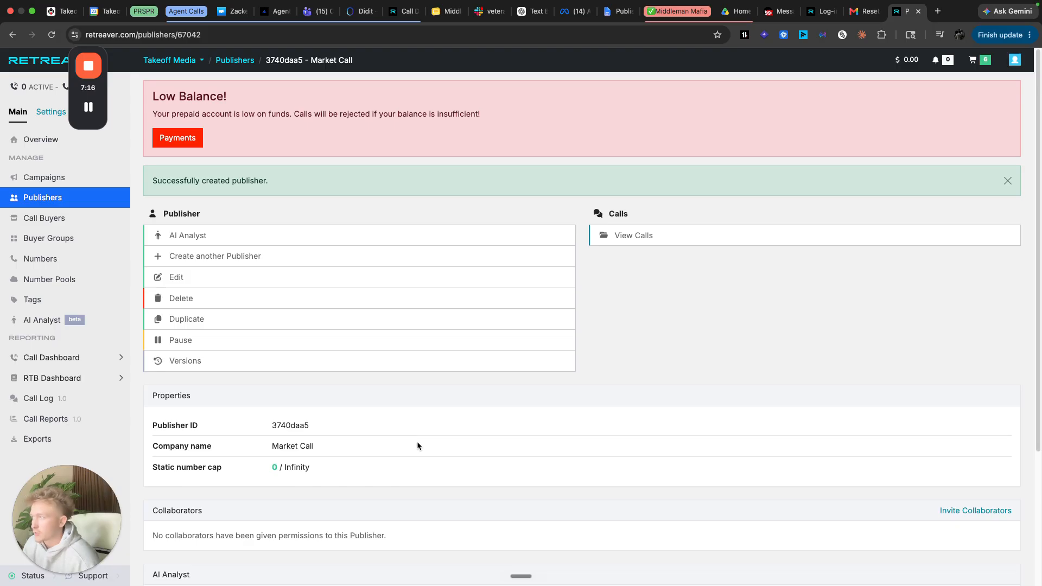
scroll(399, 441, down, 4)
scroll(360, 436, up, 1)
scroll(360, 437, down, 1)
click(980, 505)
click(660, 426)
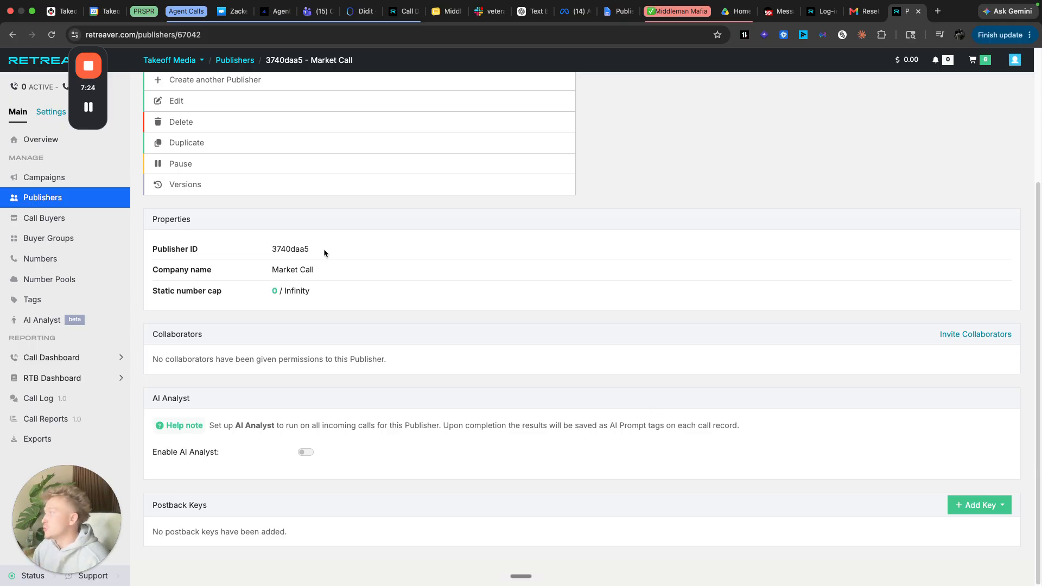
- Return to the Market Call publisher via Campaigns and Publishers and scroll to Postback Keys
click(43, 177)
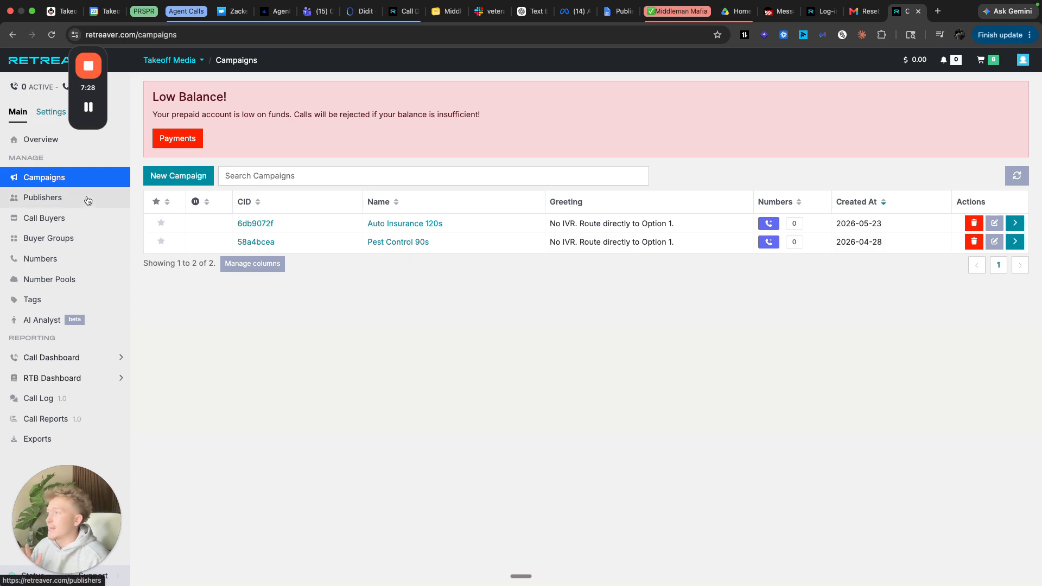
click(43, 197)
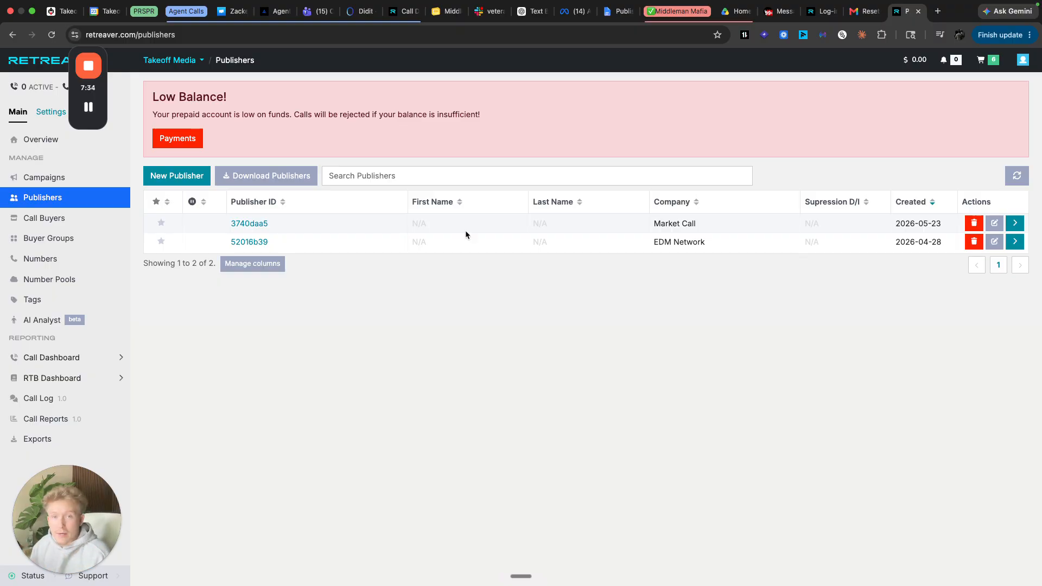
click(245, 223)
scroll(381, 327, down, 5)
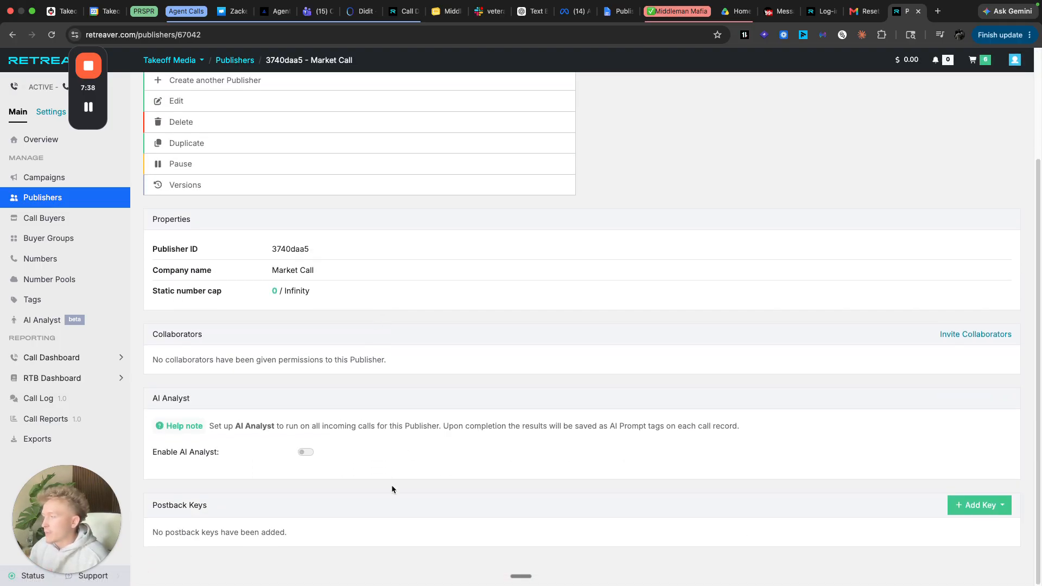
- Start a Real Time Bidding postback key named 'Market Call AI 120s'
click(1002, 510)
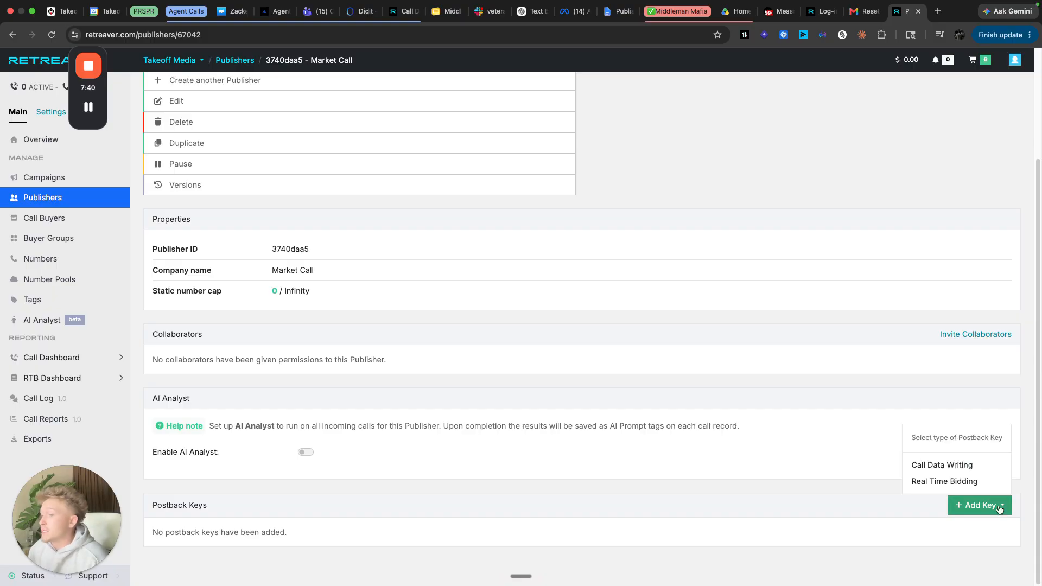
click(971, 486)
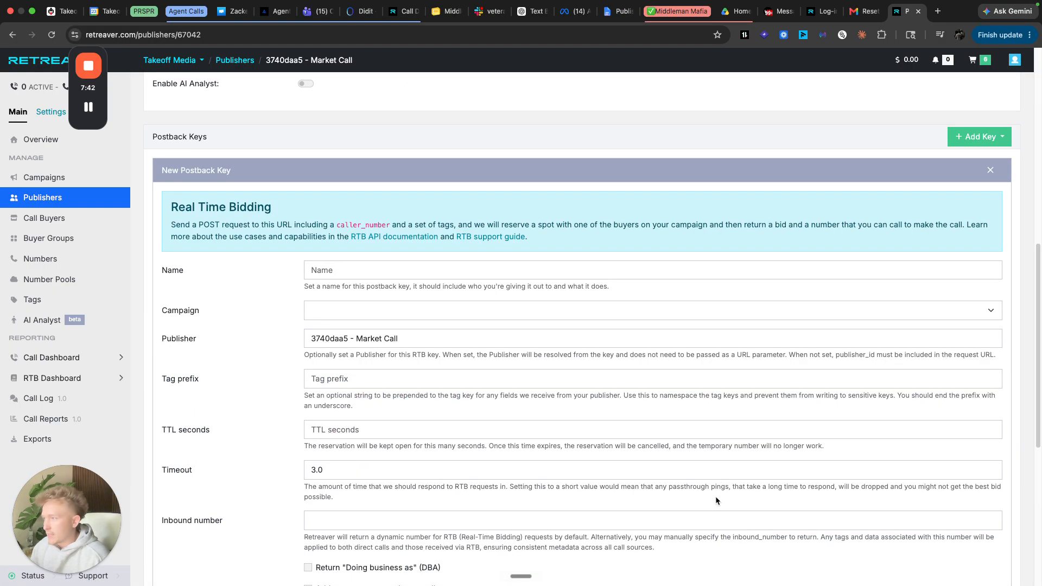
click(434, 266)
text(Market caCall A)
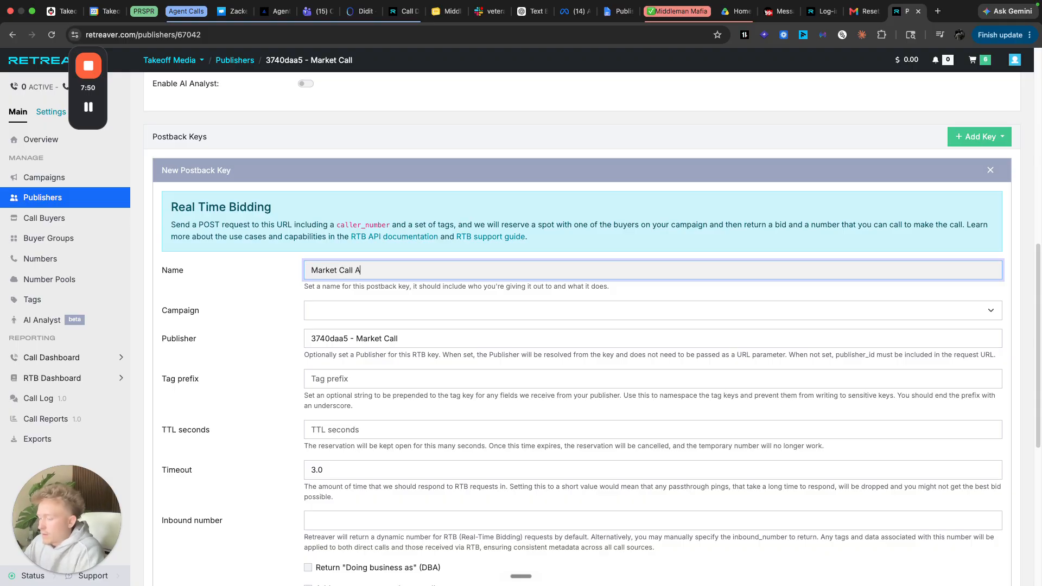
text(I 120s)
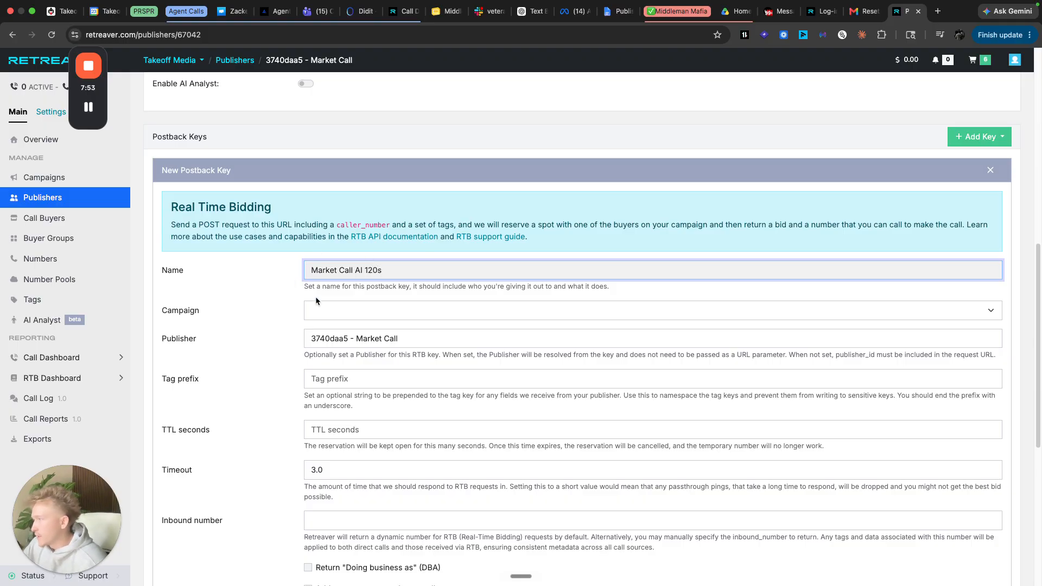
- Assign it to Auto Insurance 120s with TTL 45 and timeout 5, and create it
click(386, 317)
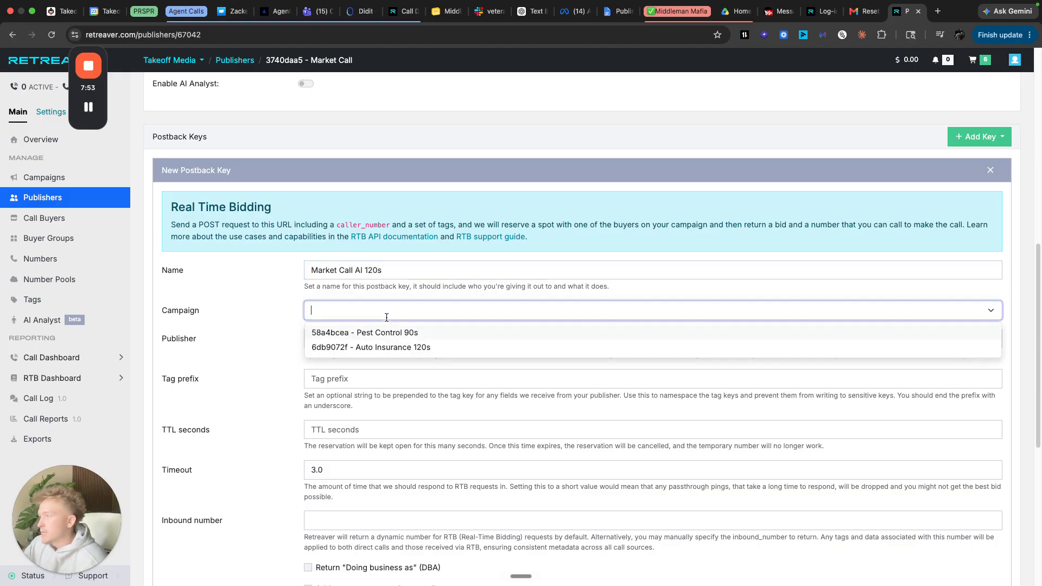
click(383, 349)
scroll(340, 353, down, 2)
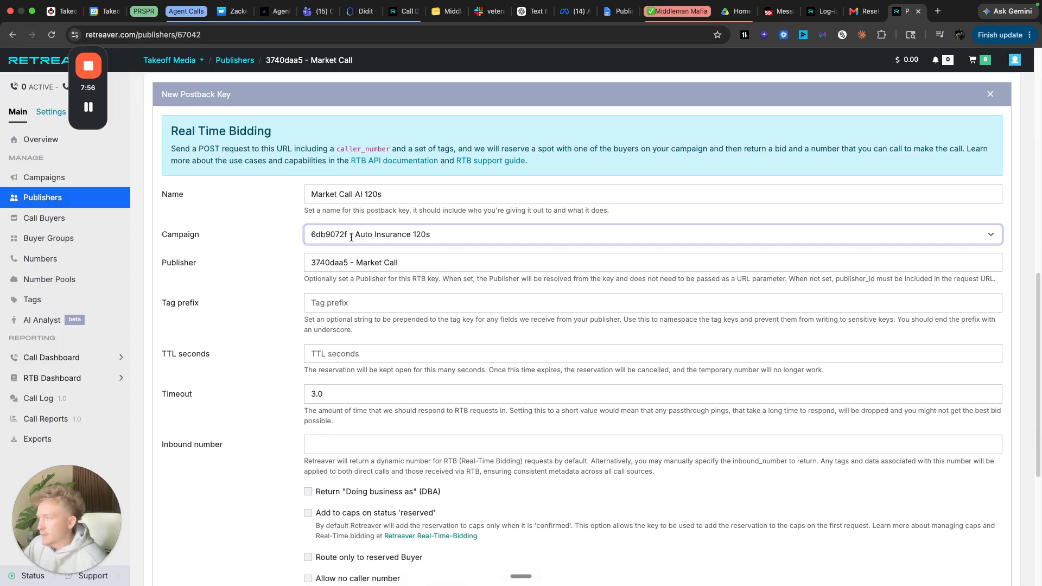
click(364, 356)
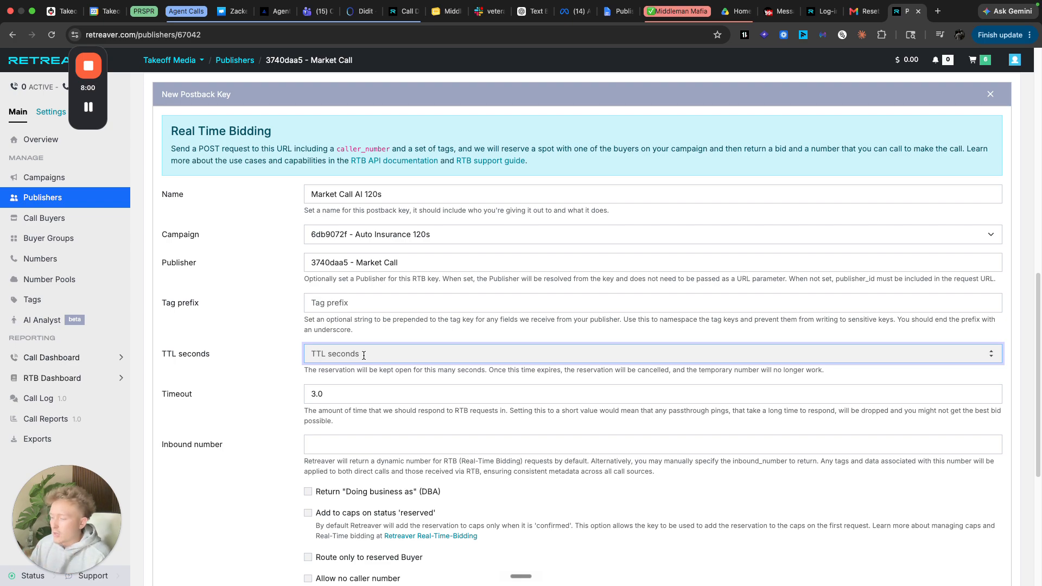
text(45)
key(Tab)
text(5)
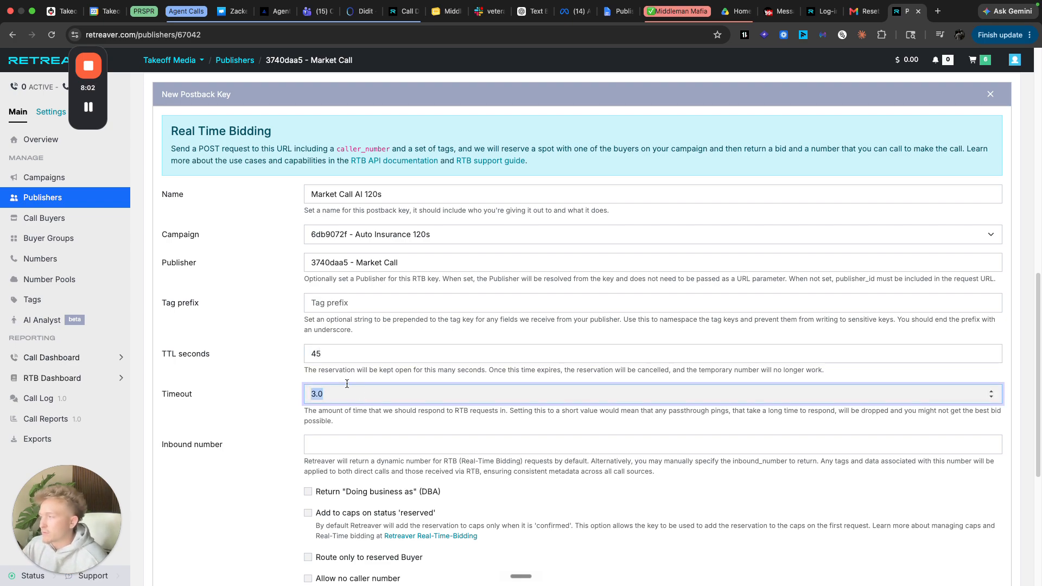
click(175, 352)
double_click(177, 393)
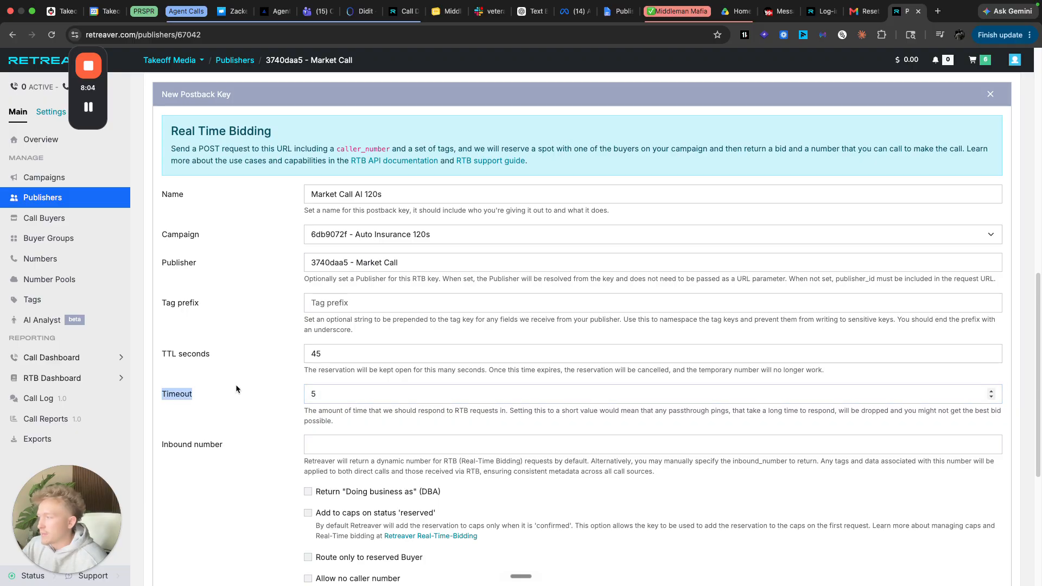
scroll(235, 385, down, 4)
key(Return)
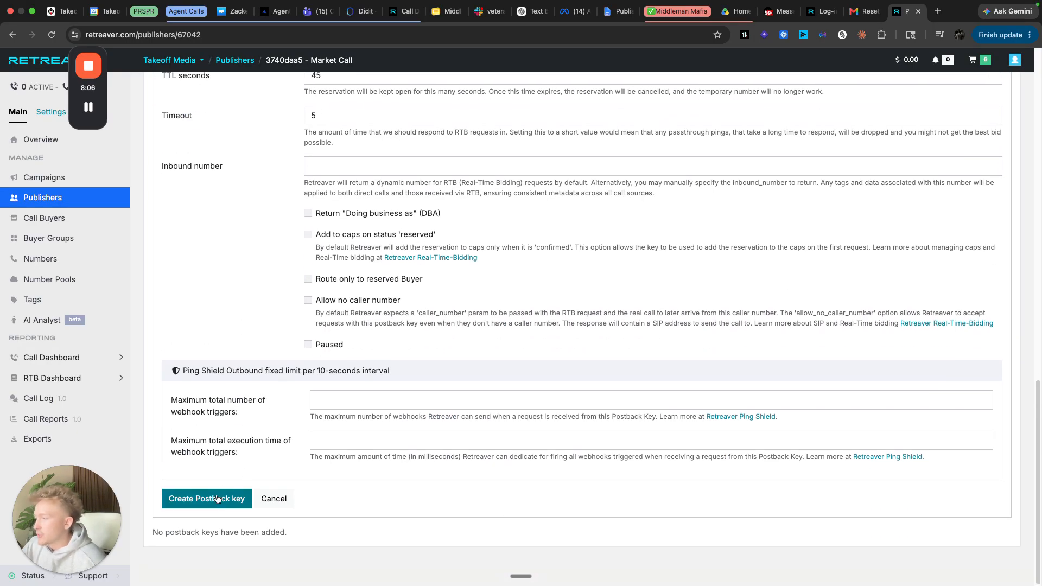
scroll(812, 384, up, 3)
- Copy the Market Call AI 120s postback URL and return to the top of the page
click(977, 252)
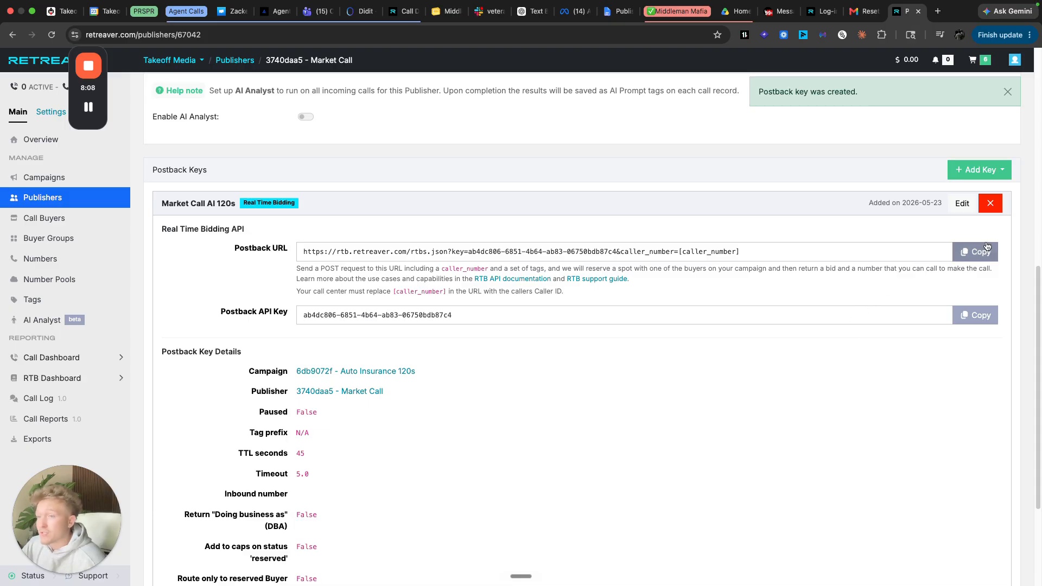
click(980, 253)
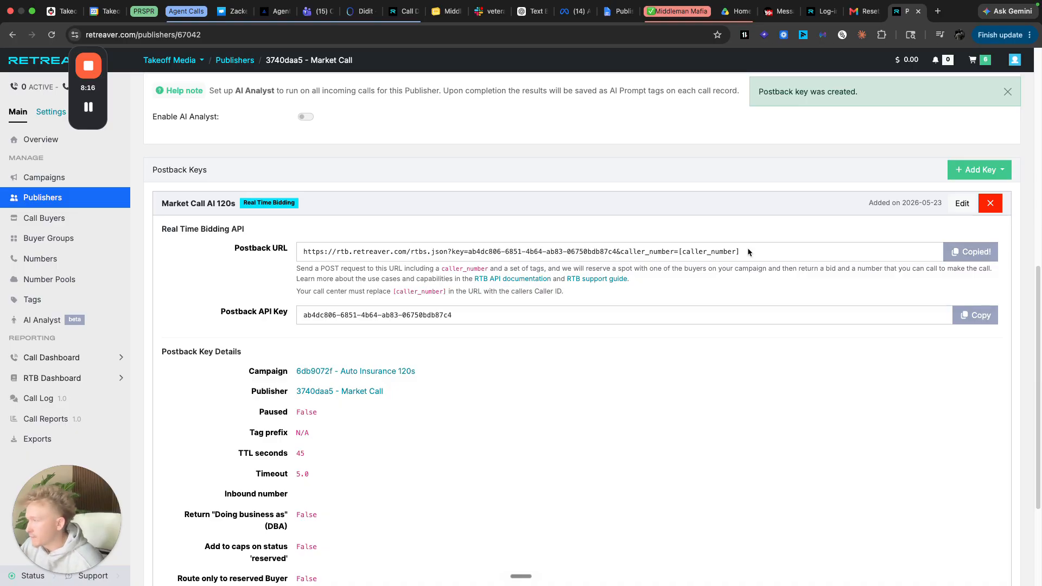
scroll(554, 299, down, 3)
scroll(559, 301, up, 4)
click(988, 322)
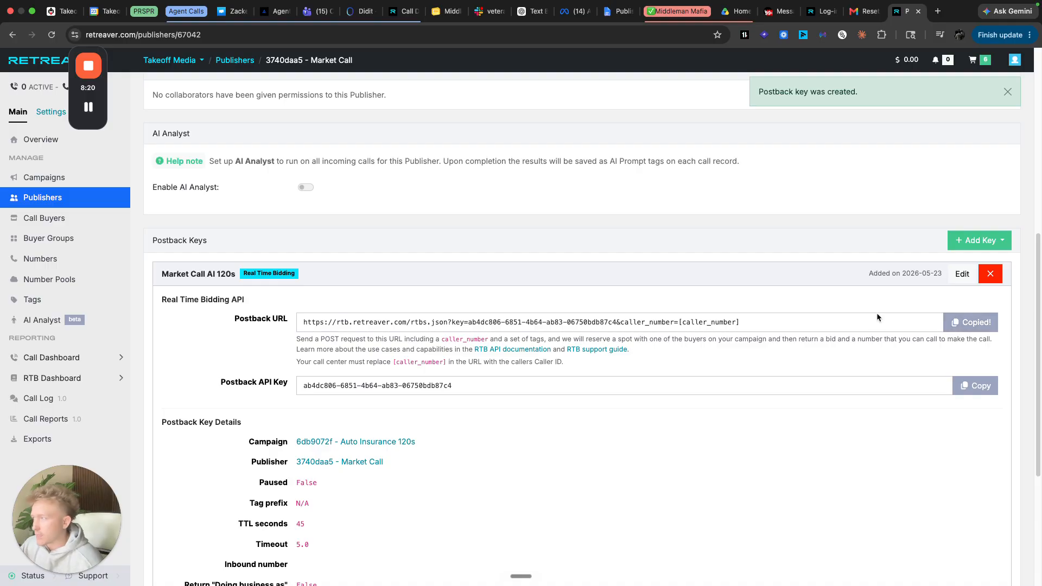
scroll(809, 299, up, 3)
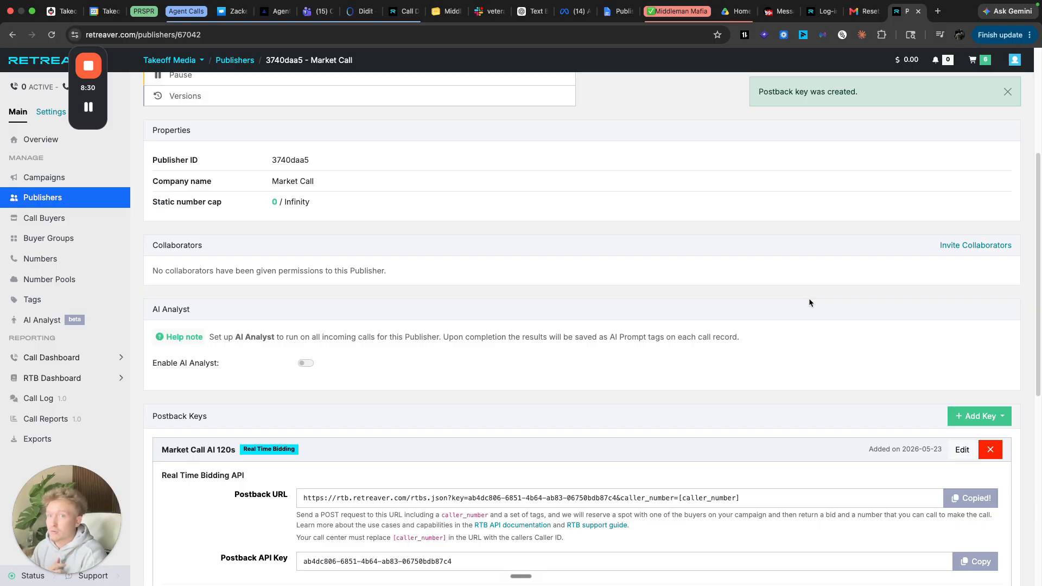
scroll(662, 321, up, 4)
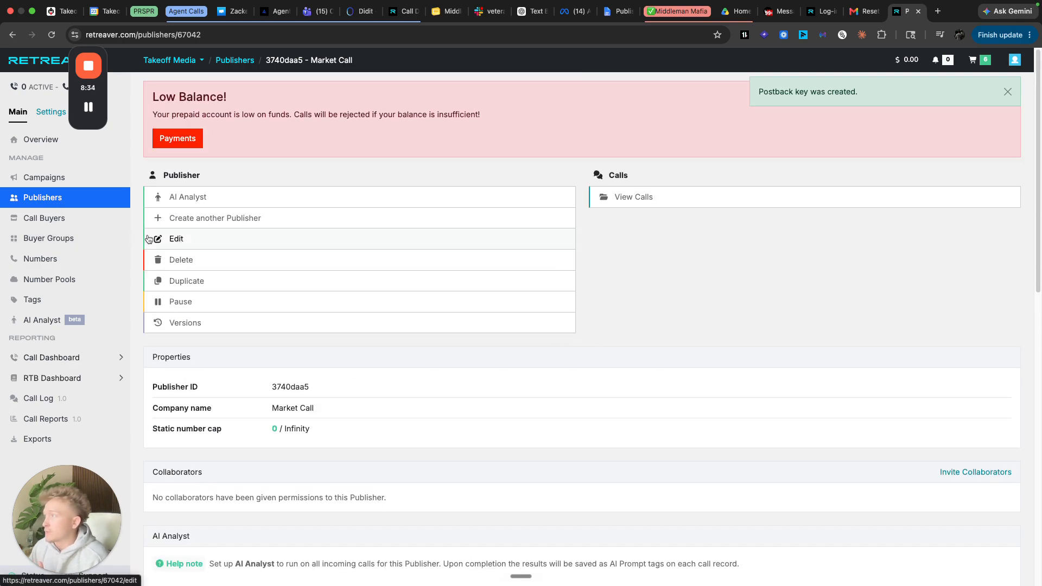
- Add a Market Call conversion criterion named AI 120s paying 30 after 120 seconds
click(90, 201)
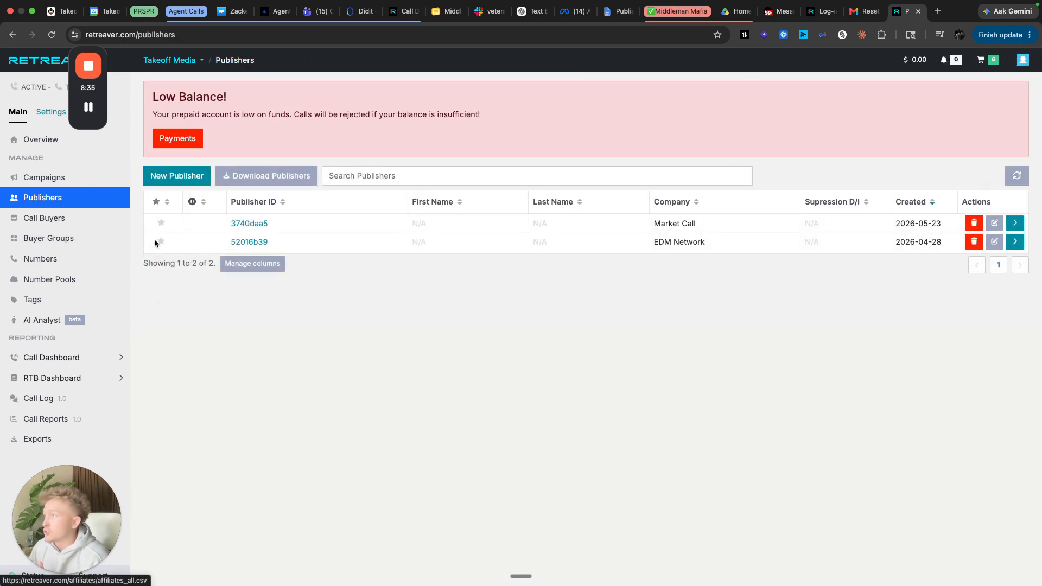
click(234, 220)
click(227, 216)
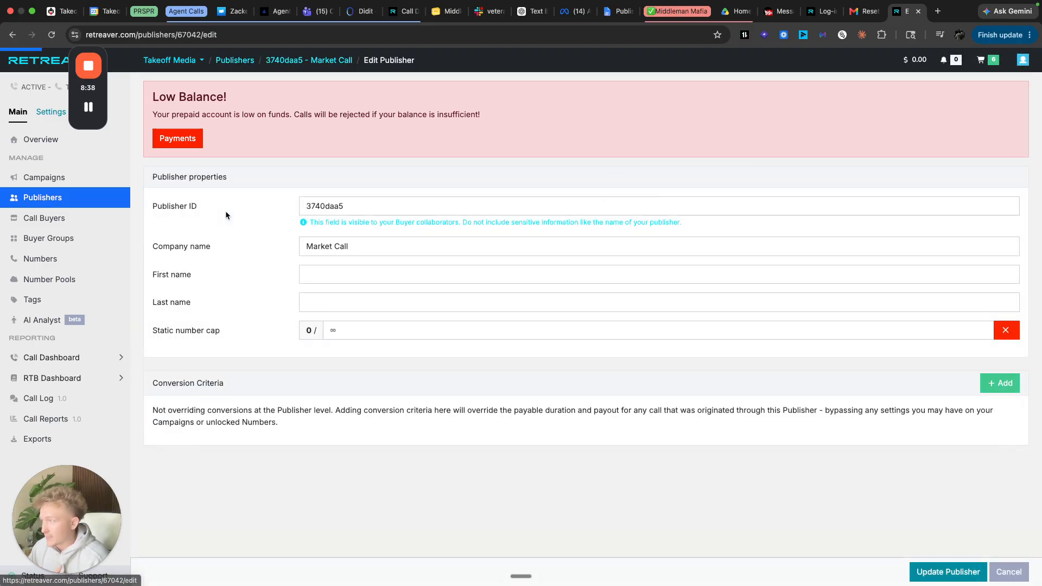
click(1004, 383)
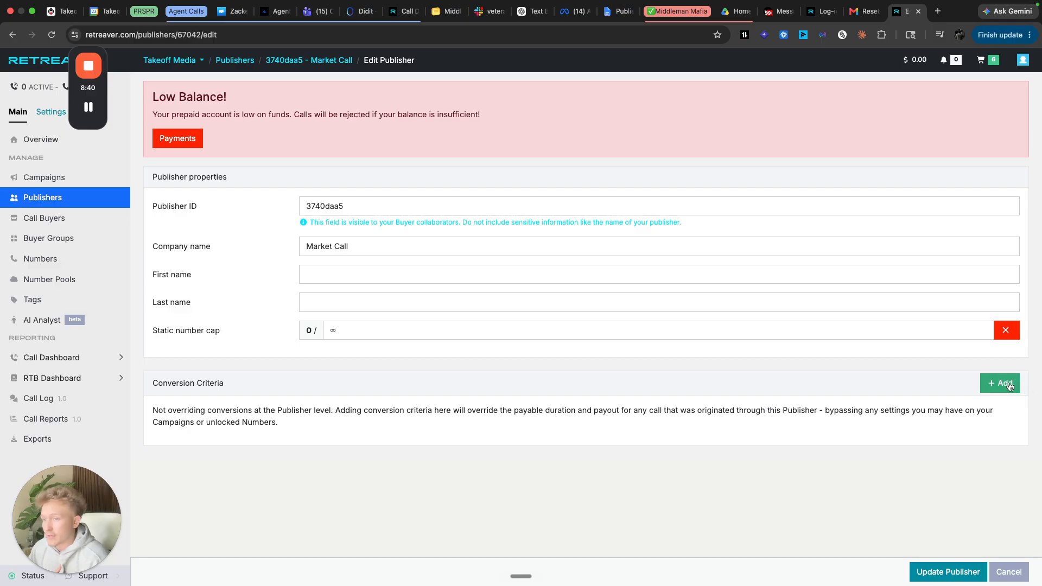
scroll(812, 405, down, 2)
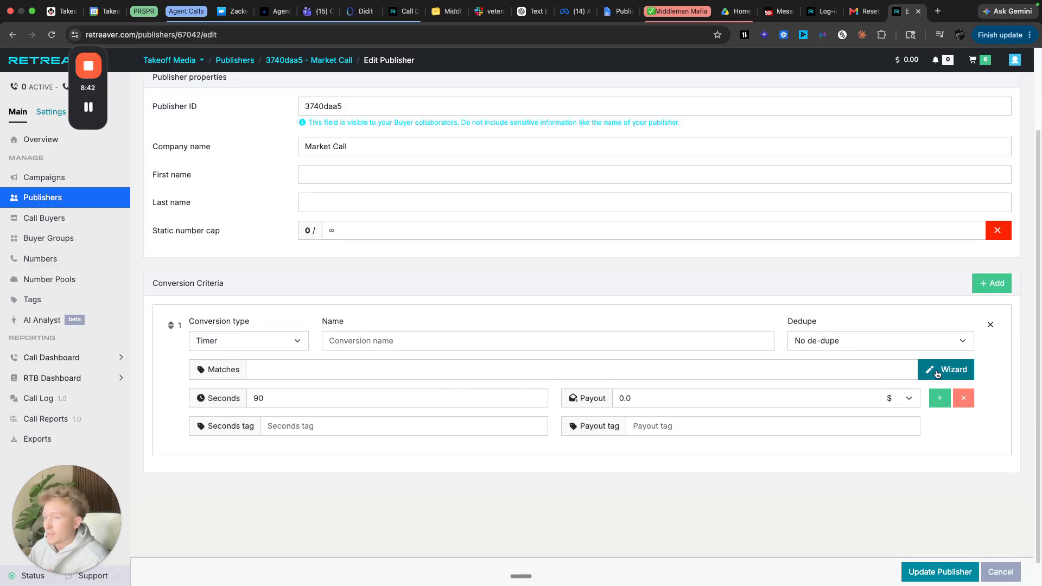
click(429, 340)
text(A)
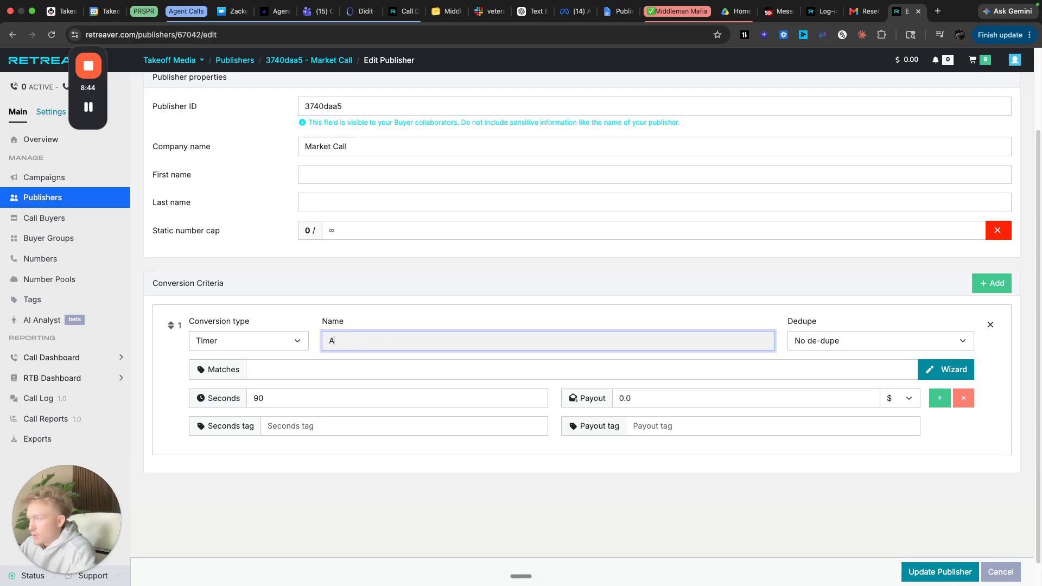
text(I 12-)
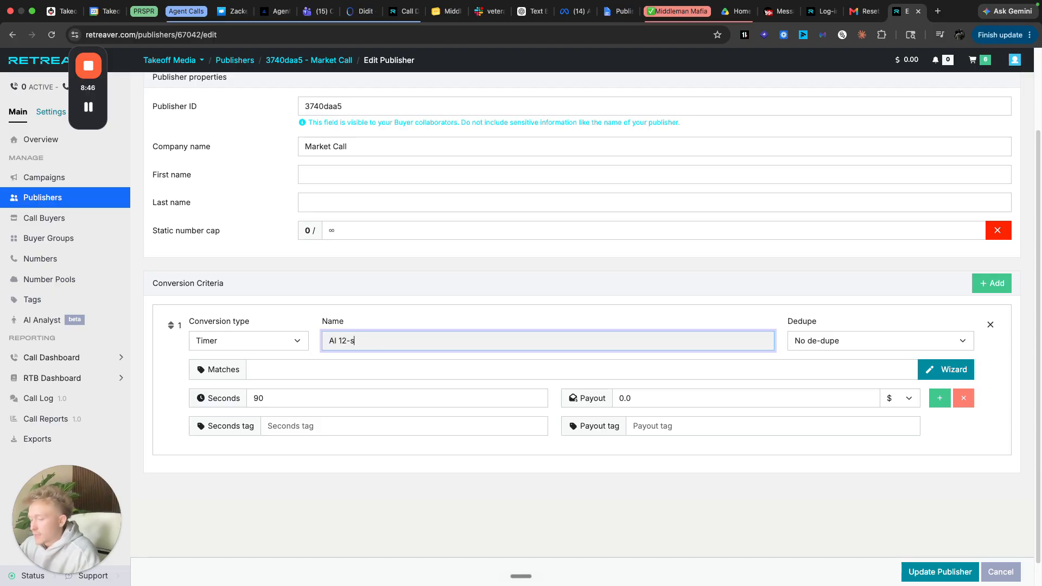
text(s)
click(656, 396)
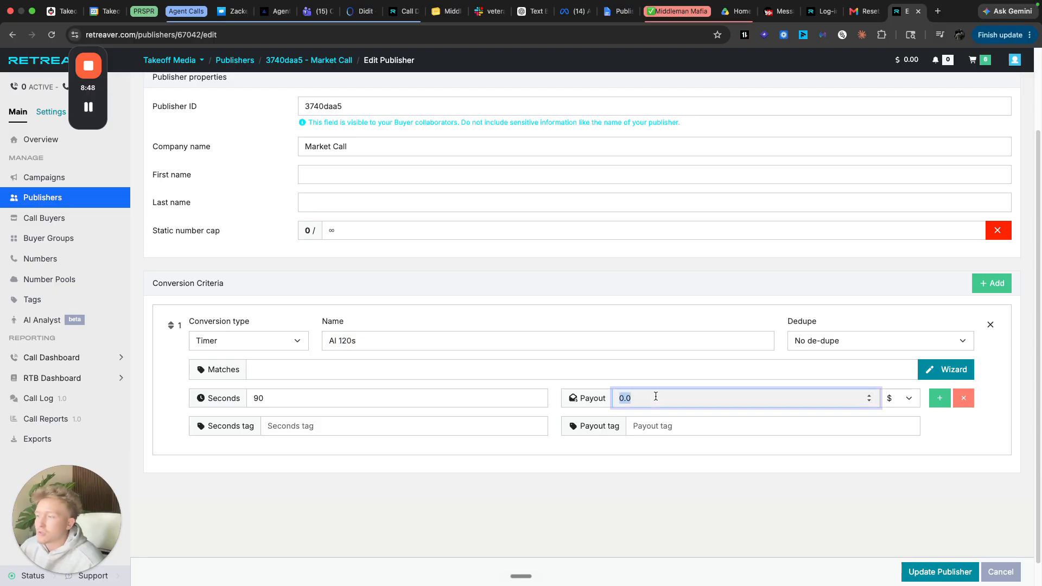
text(30)
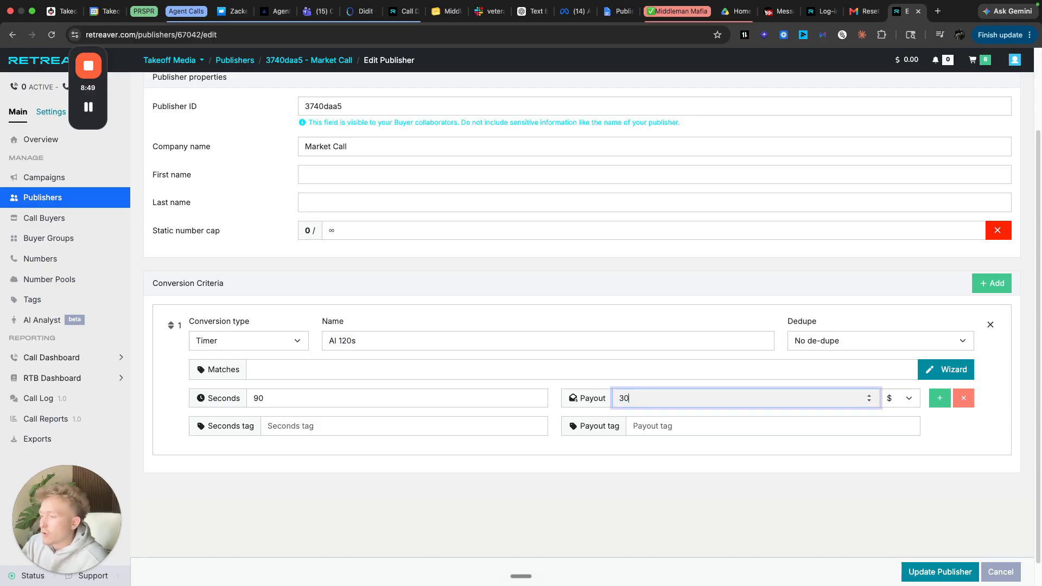
click(418, 394)
text(120)
click(442, 502)
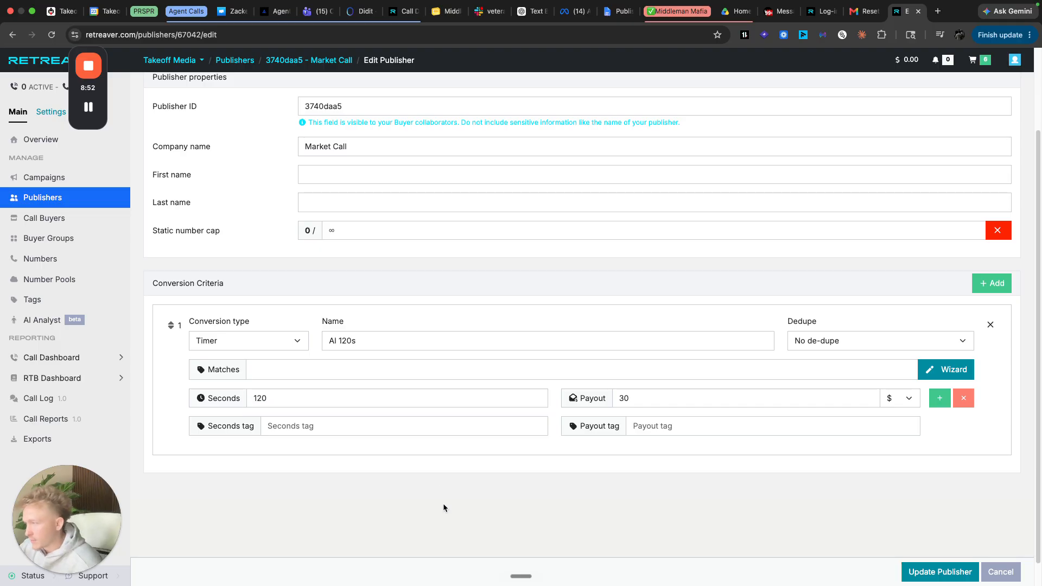
- Choose campaign_id as a text tag key in the tag wizard, then close it without adding a tag
click(947, 369)
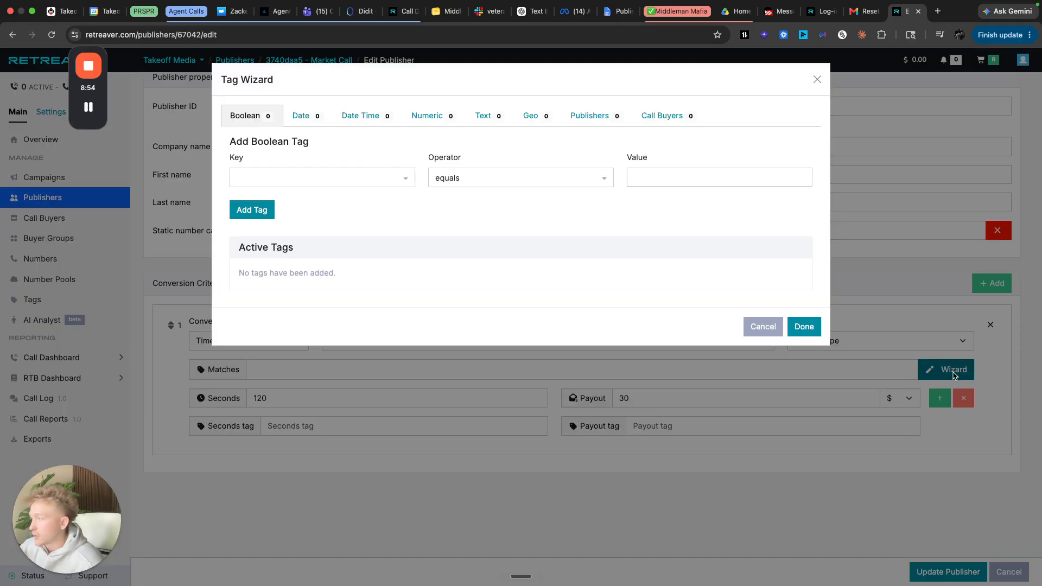
click(817, 80)
click(956, 374)
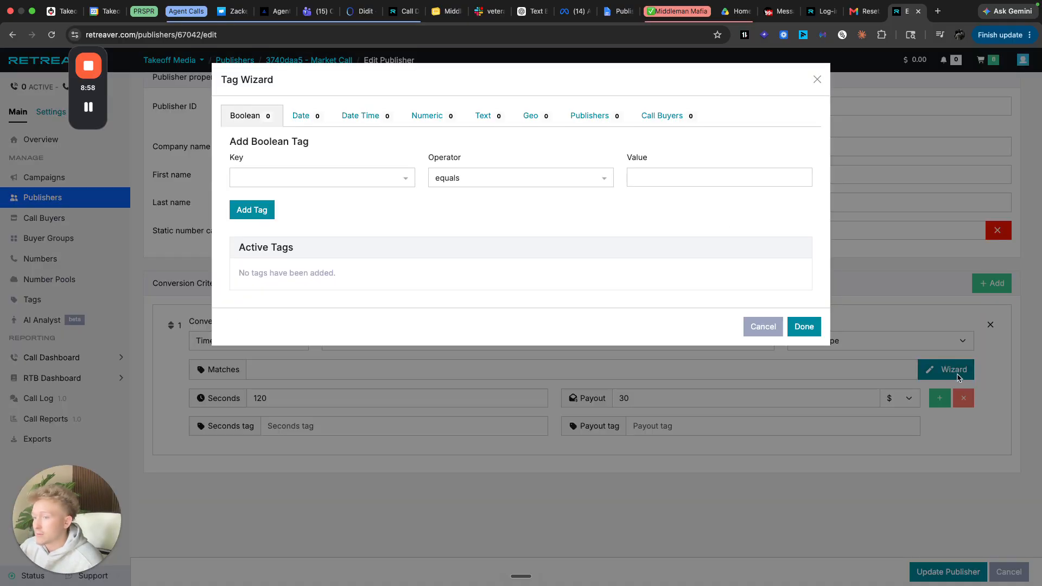
click(489, 119)
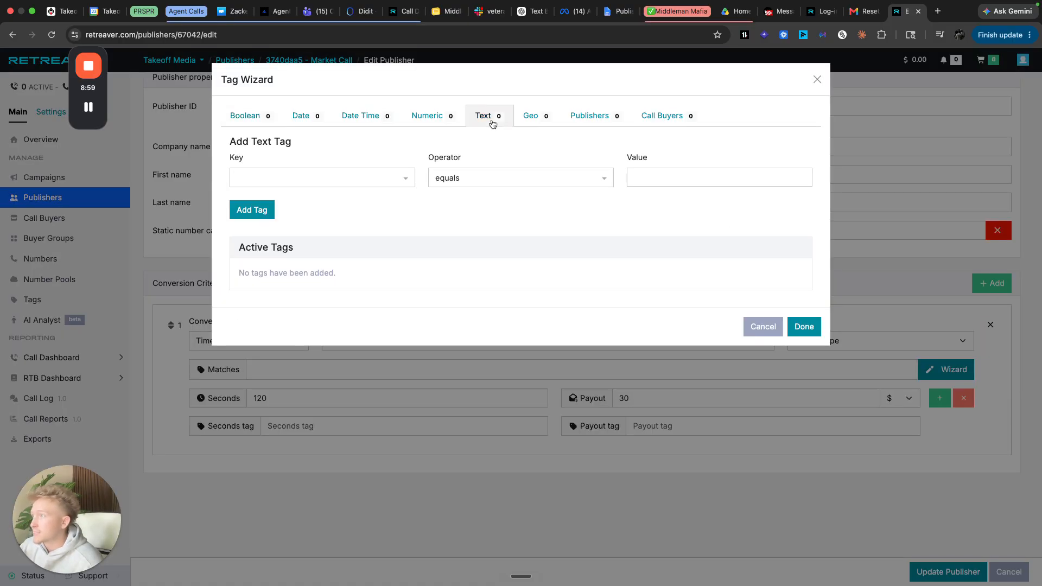
click(354, 181)
text(camp)
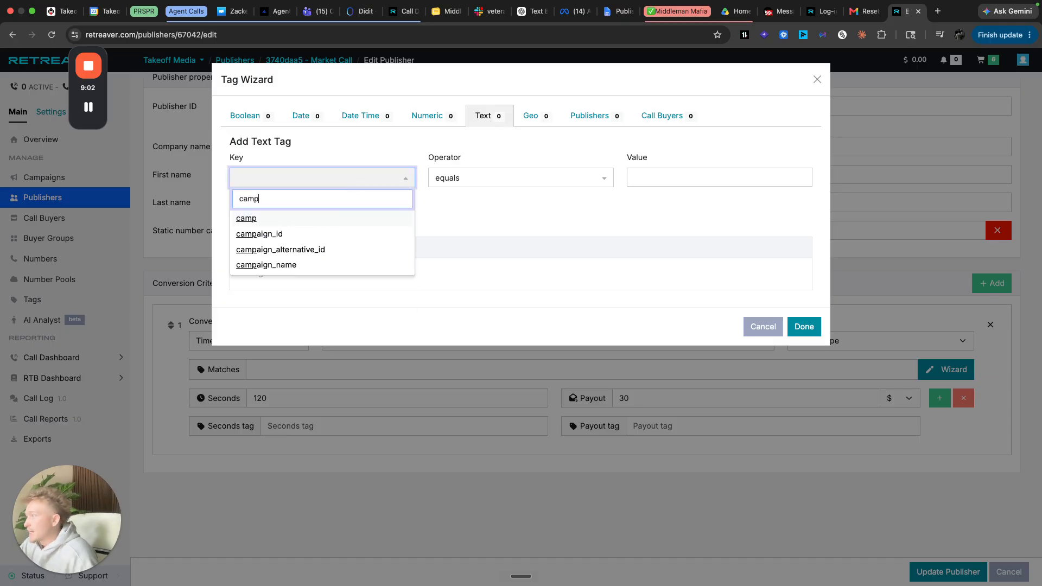
click(343, 234)
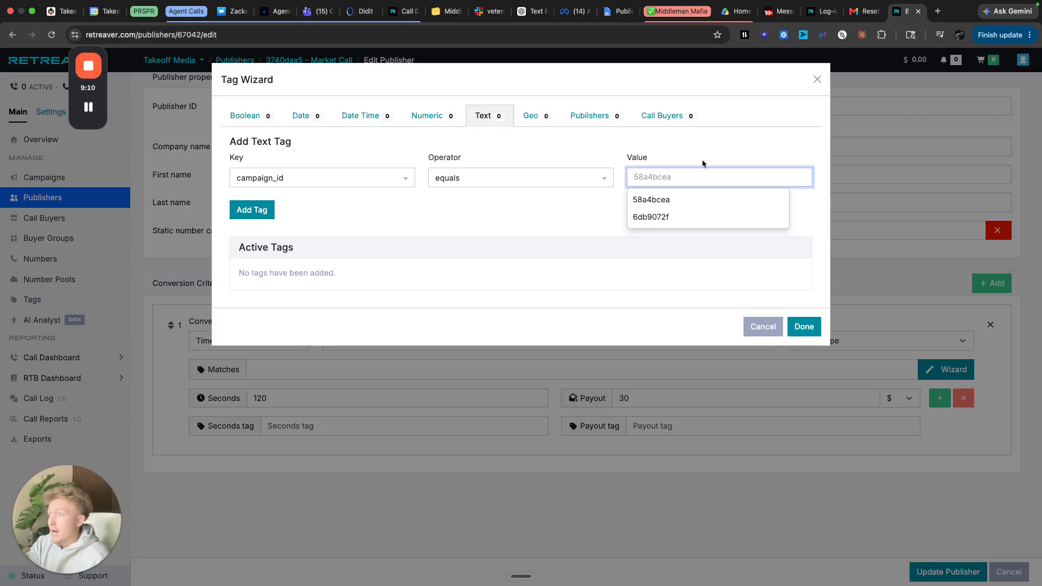
click(816, 80)
- Check campaign IDs in the Campaigns list, then reopen the Market Call publisher for editing
scroll(433, 343, up, 3)
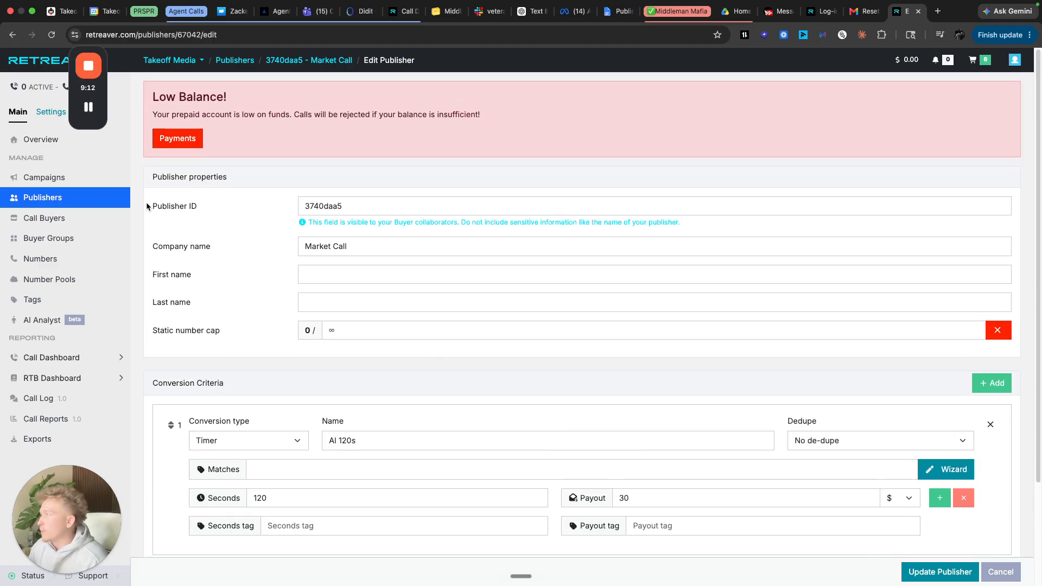
click(100, 177)
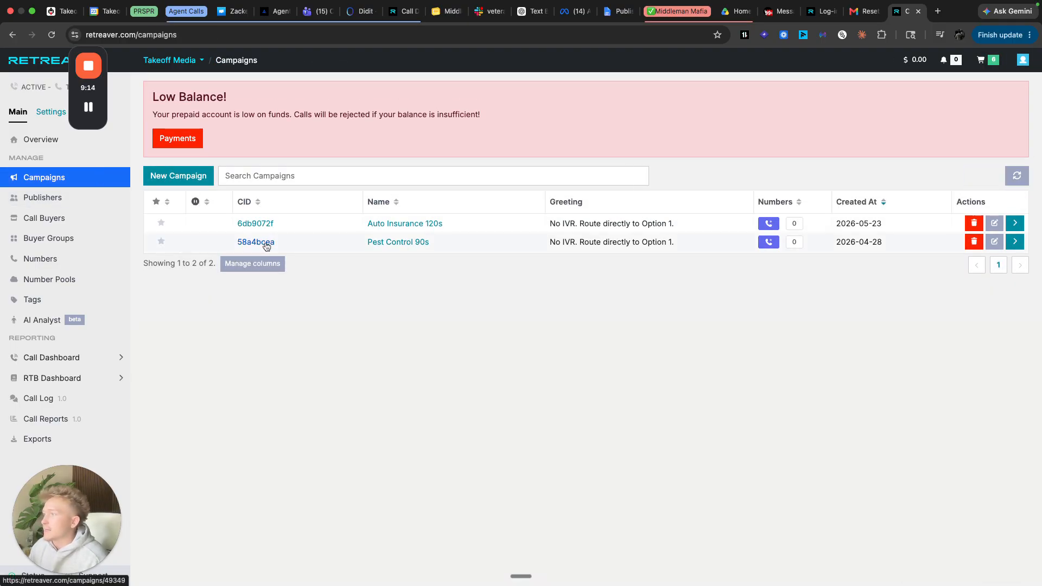
click(76, 198)
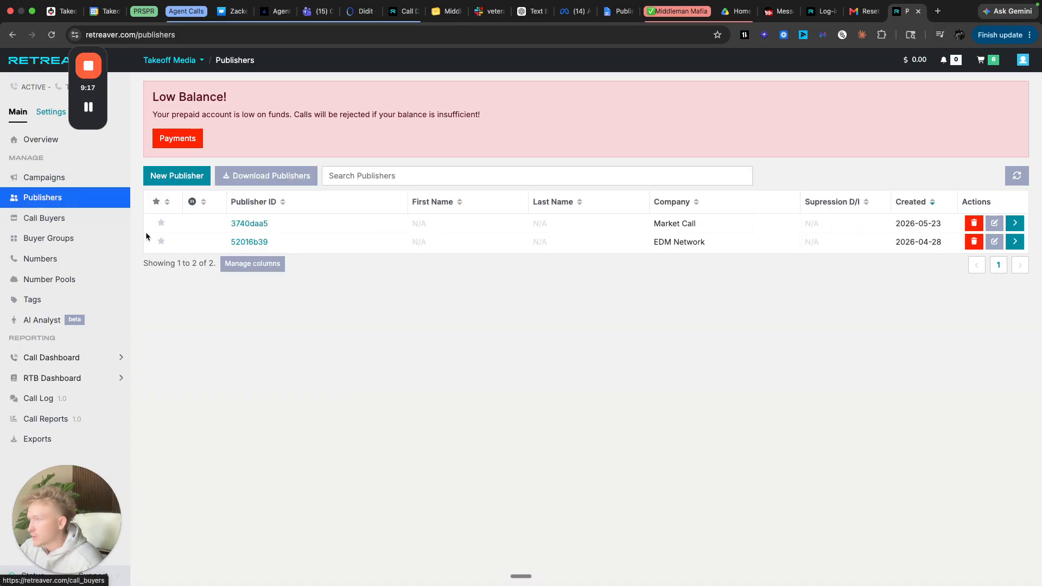
click(265, 224)
scroll(545, 370, down, 4)
scroll(539, 366, up, 2)
scroll(539, 367, up, 5)
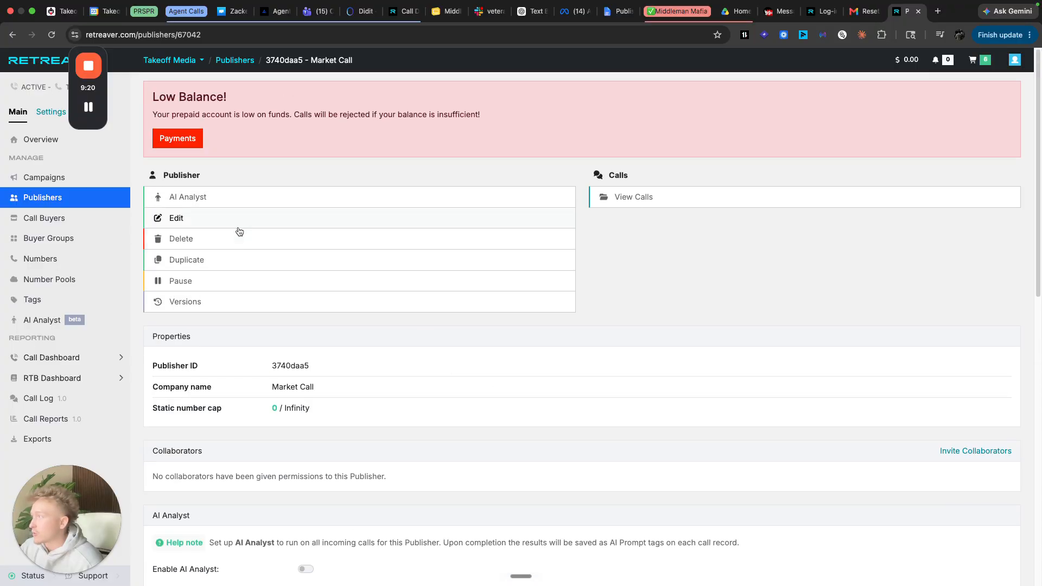
click(241, 219)
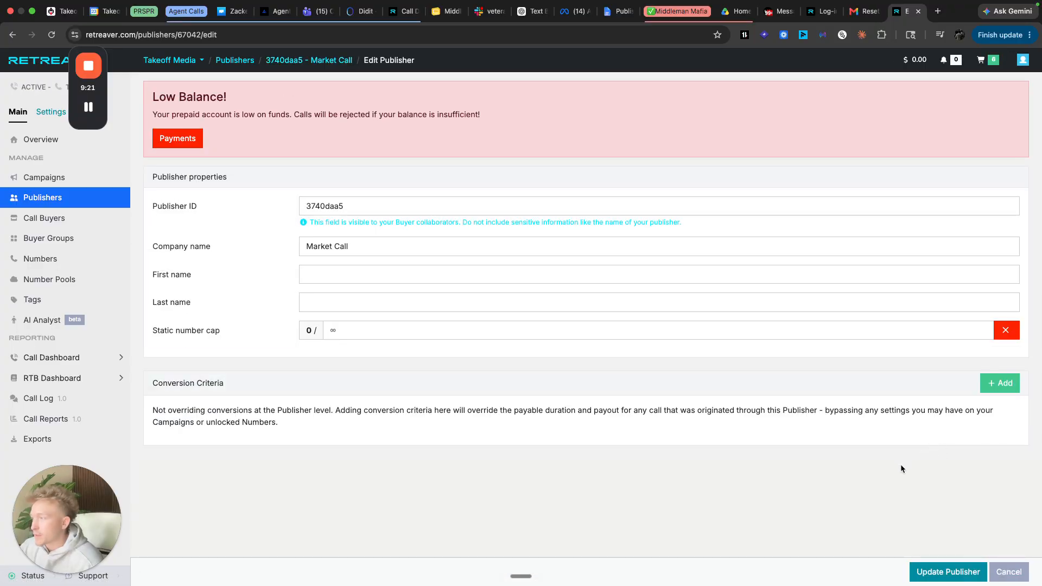
- Add a new conversion criterion named AI 120s
click(1000, 383)
scroll(433, 328, down, 2)
click(437, 347)
text(Al 120s)
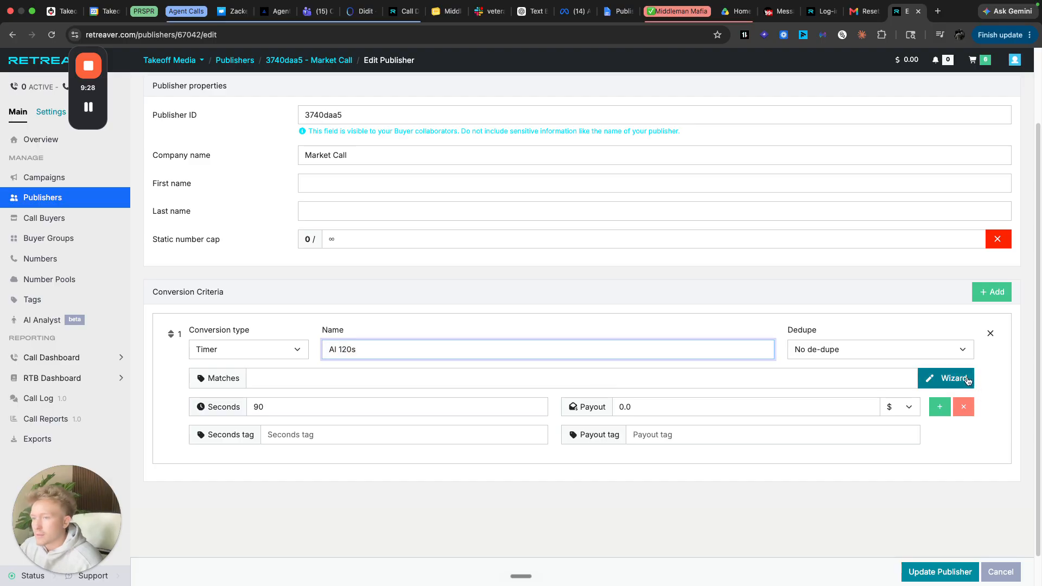
- Make the criterion match the text tag campaign_id equals 6db9072f
click(969, 381)
click(483, 116)
click(322, 178)
text(c)
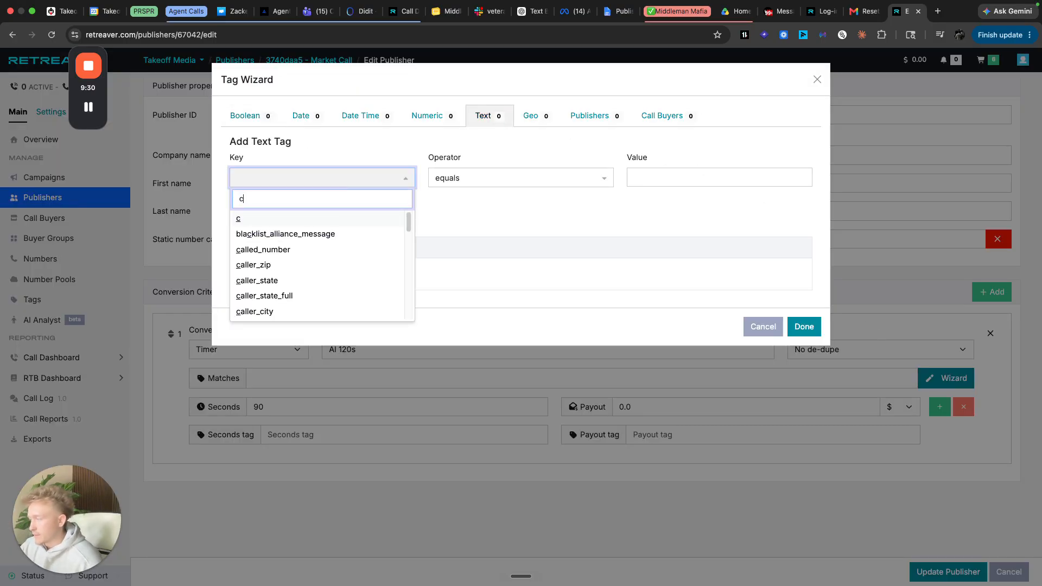
text(am)
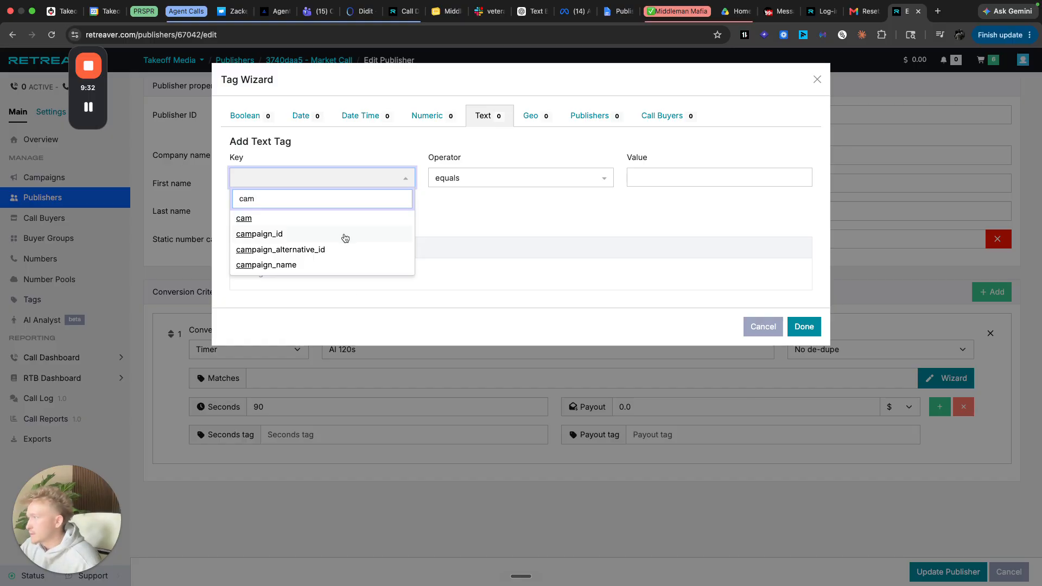
click(345, 234)
click(675, 177)
click(658, 217)
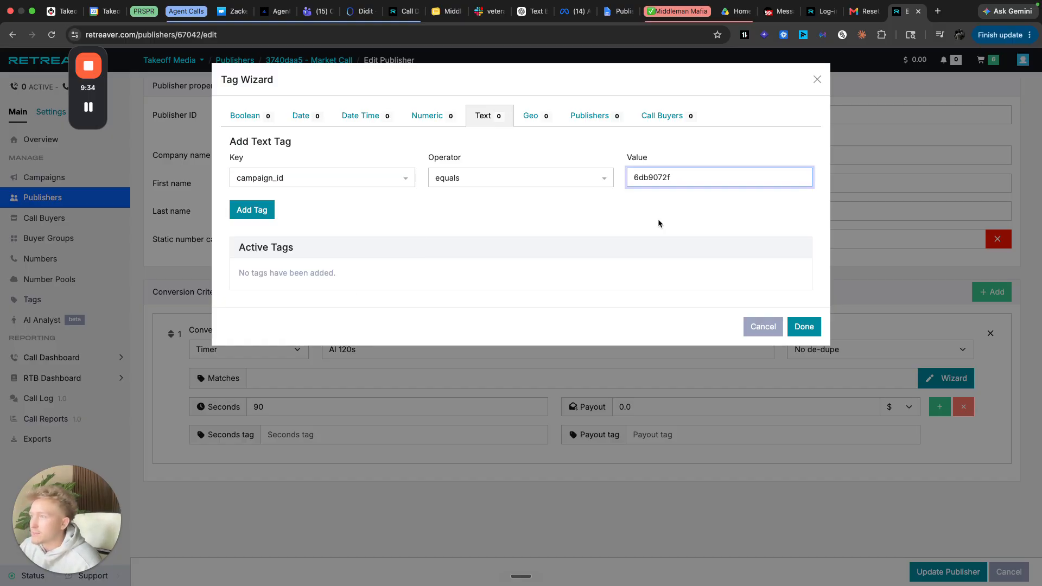
click(245, 210)
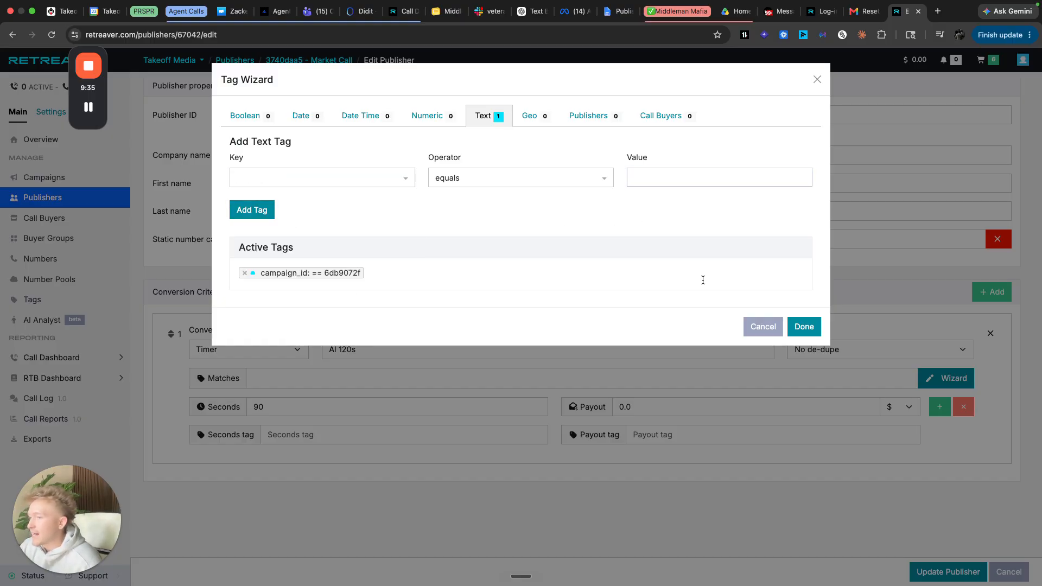
click(820, 331)
click(354, 429)
- Set AI 120s to 128 seconds with payout 30 and save the Market Call publisher
double_click(354, 430)
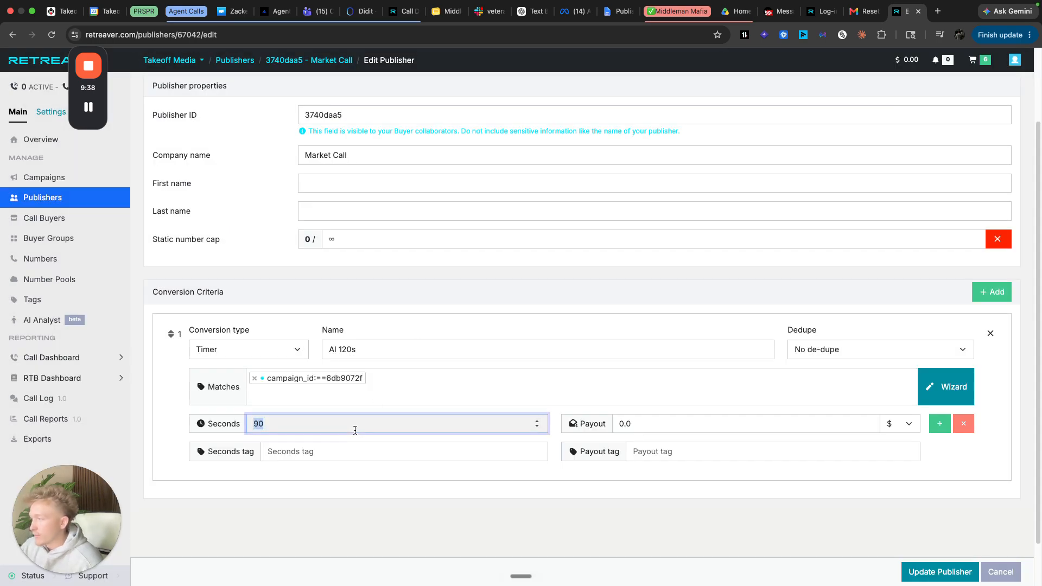
text(120)
double_click(652, 429)
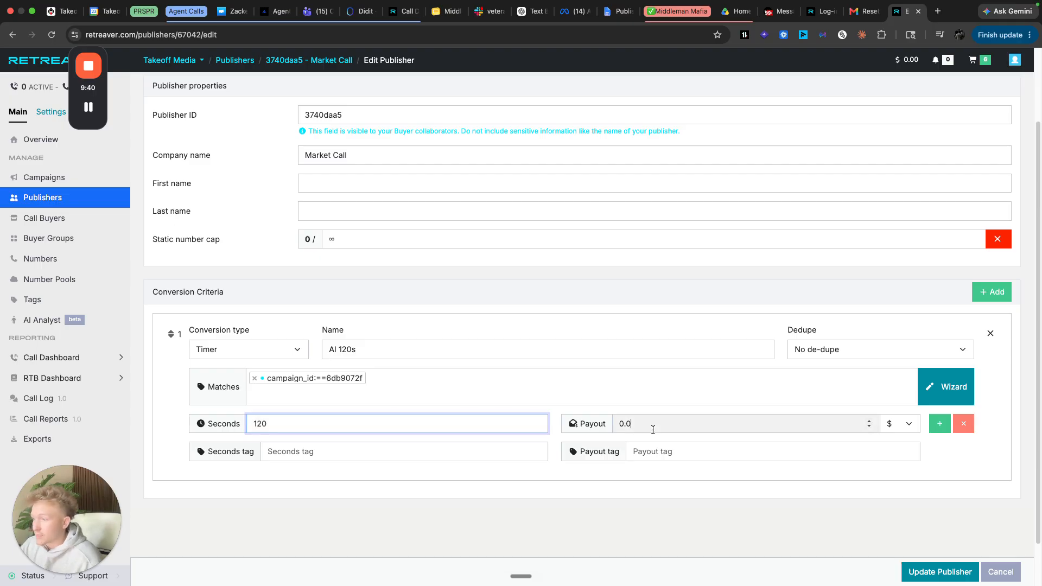
text(30)
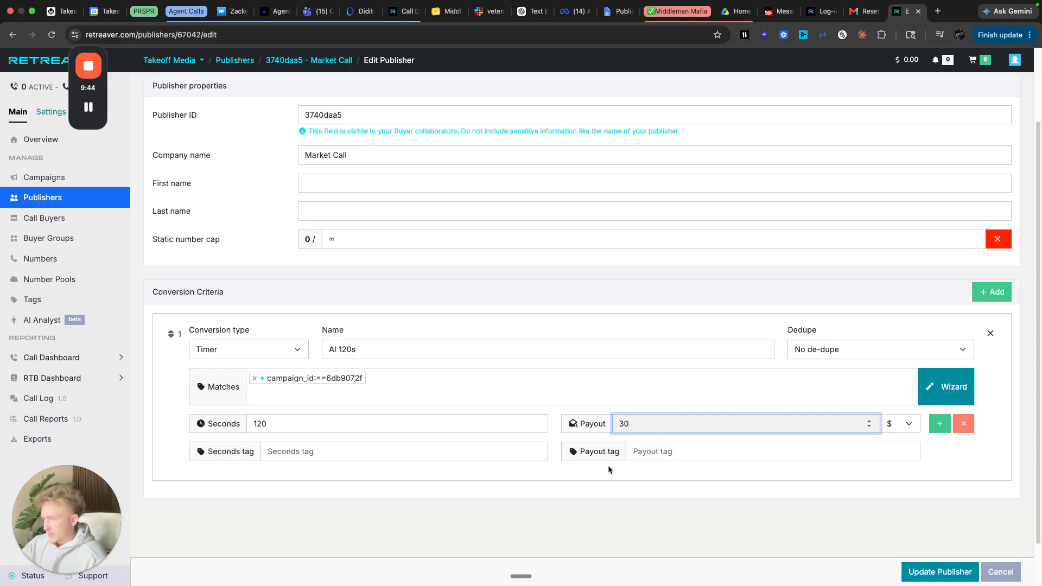
click(580, 523)
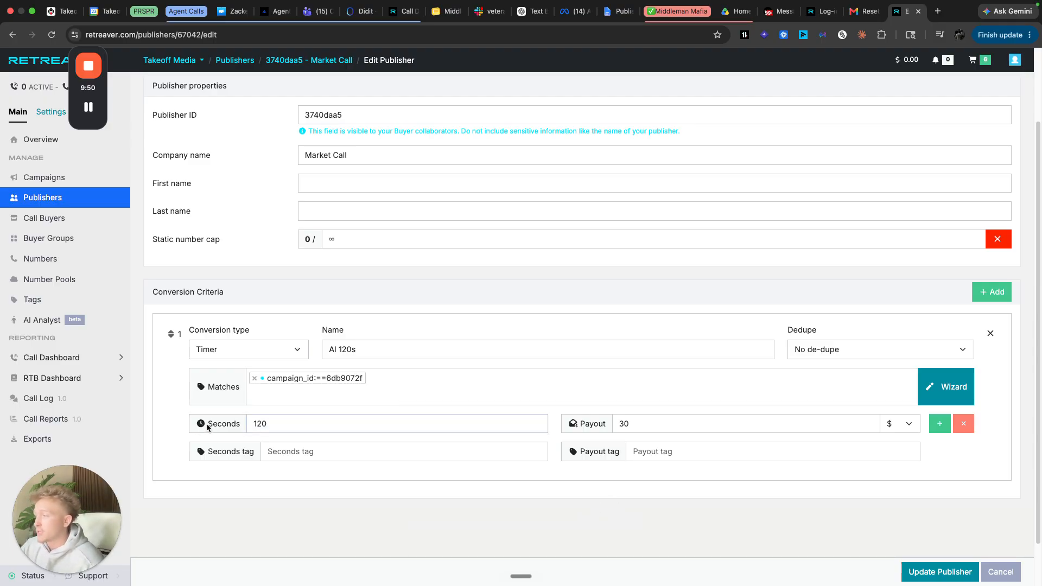
click(269, 428)
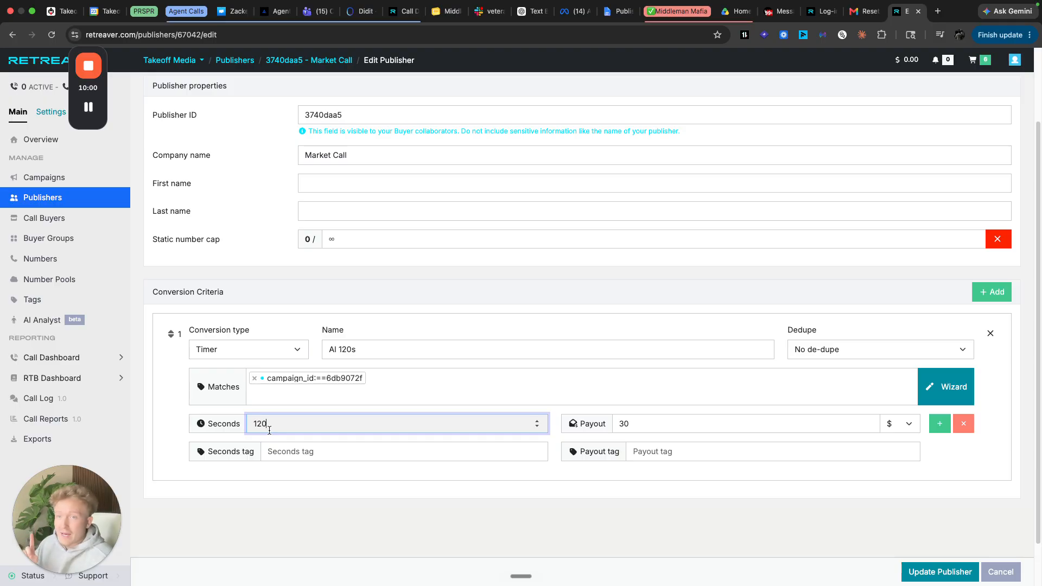
drag(269, 430, 263, 427)
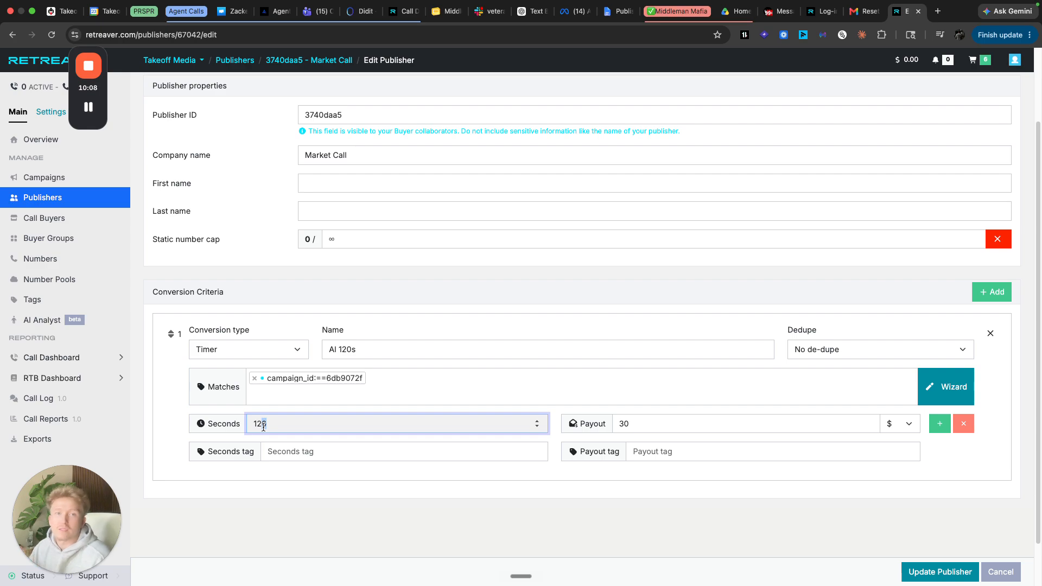
key(BackSpace)
text(8)
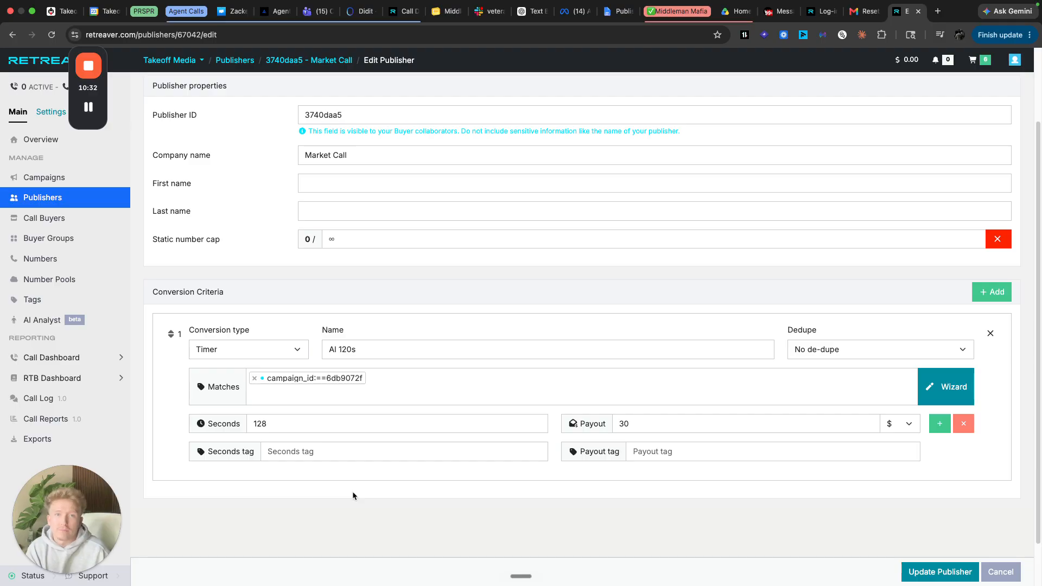
double_click(273, 420)
click(276, 421)
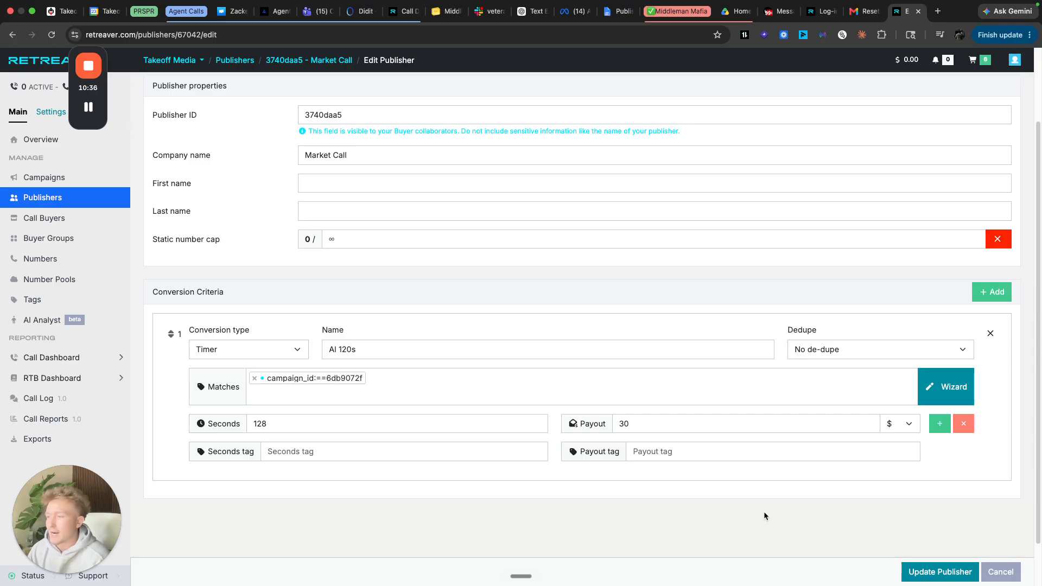
click(928, 573)
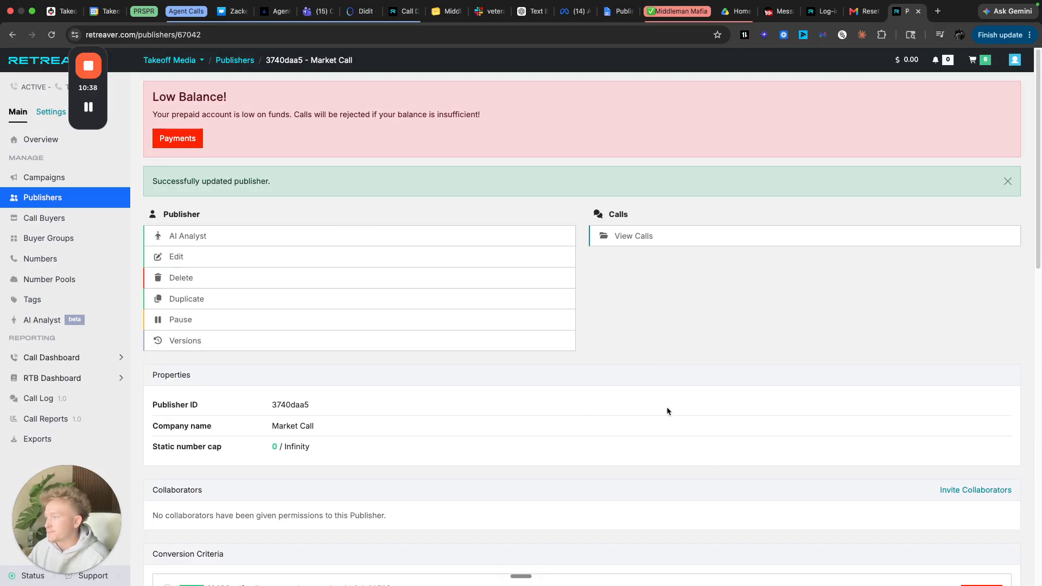
- Open a blank New Call Buyer form from the Call Buyers list
scroll(665, 391, down, 5)
scroll(666, 410, up, 2)
scroll(597, 391, up, 2)
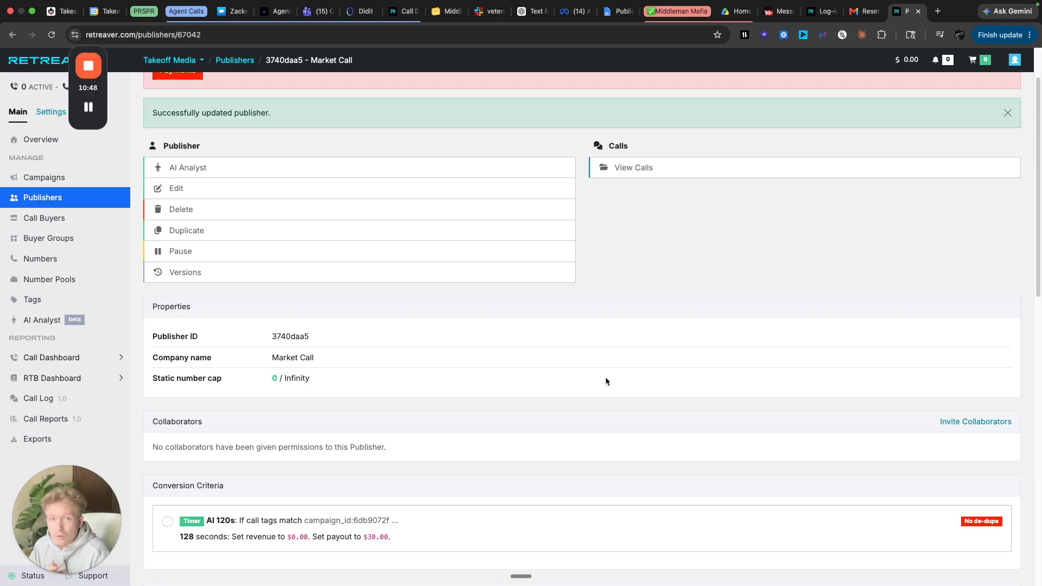
click(79, 219)
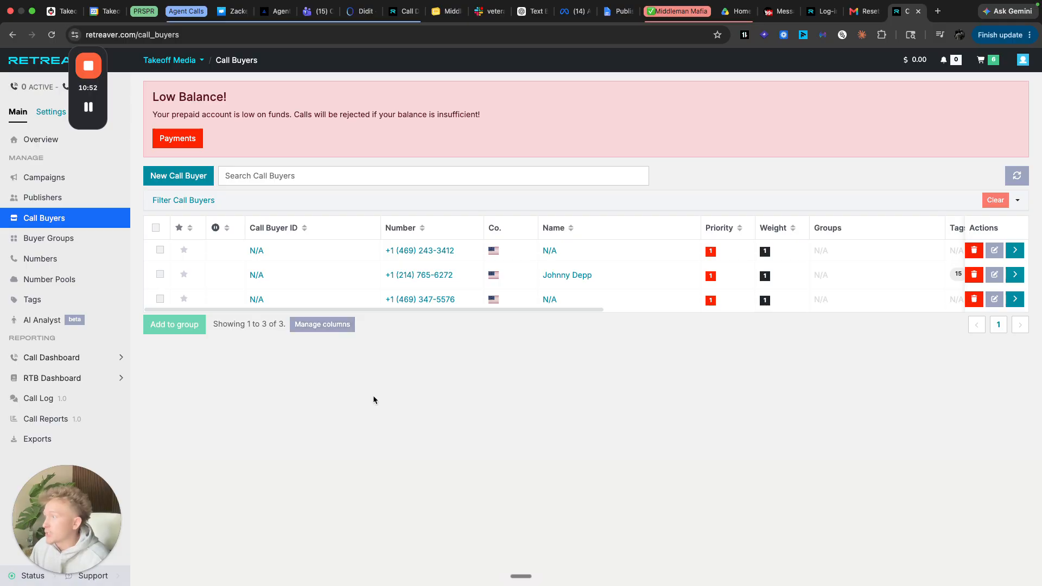
click(183, 183)
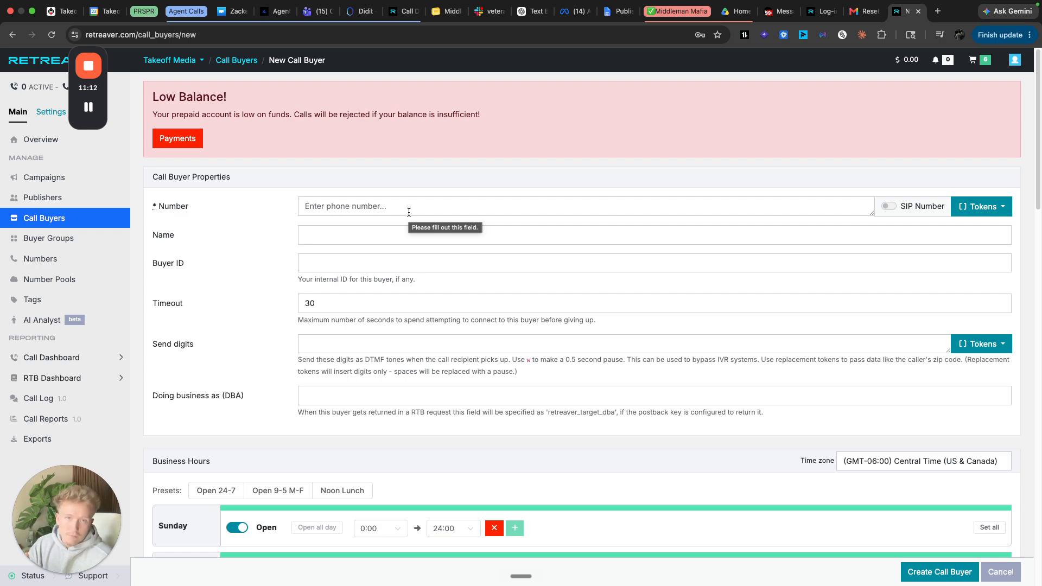
- Enter the buyer's phone number and name
click(409, 213)
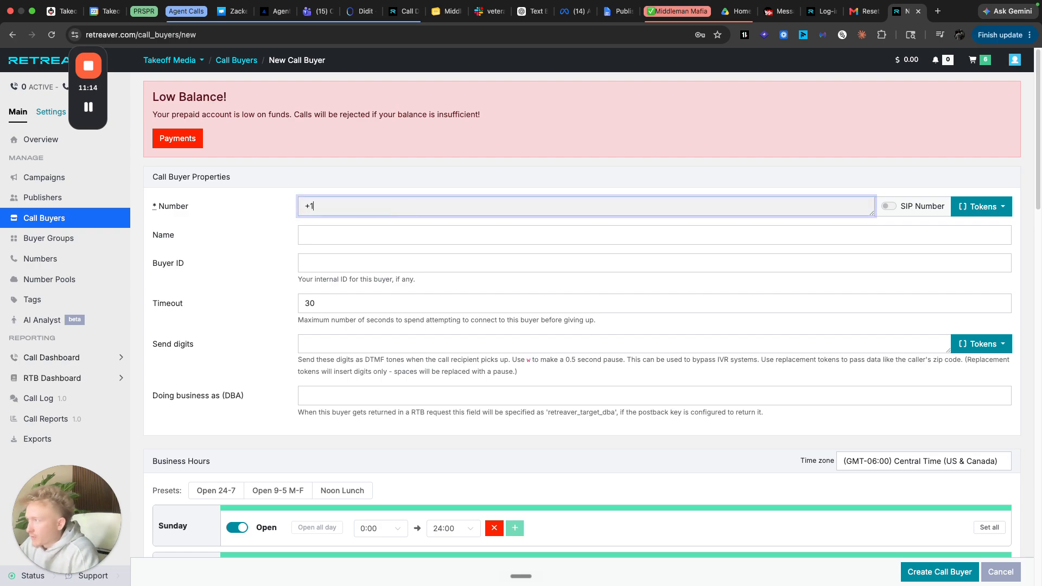
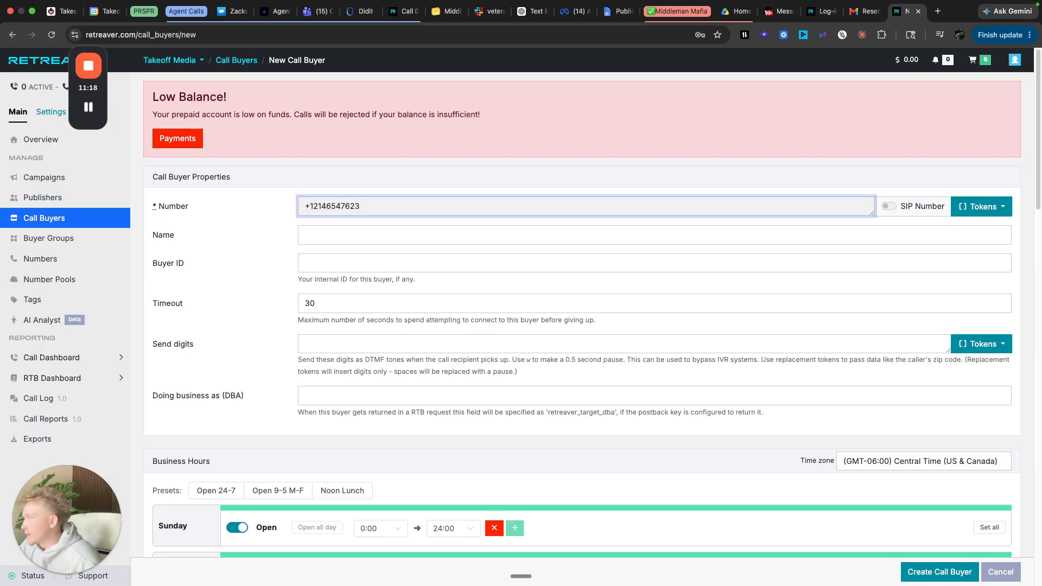
click(410, 234)
text(Johnny Depp)
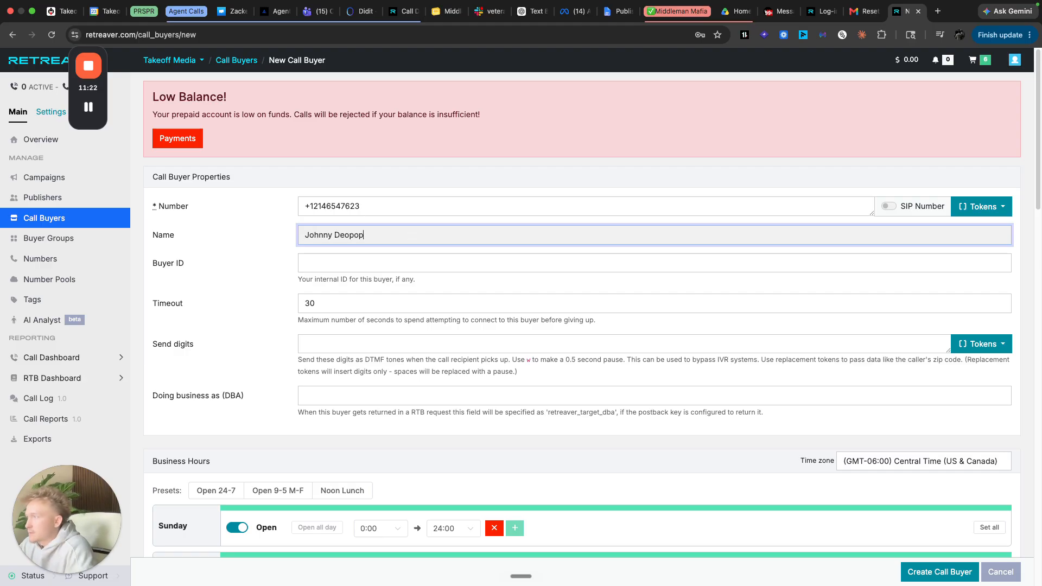
key(Tab)
key(Tab)
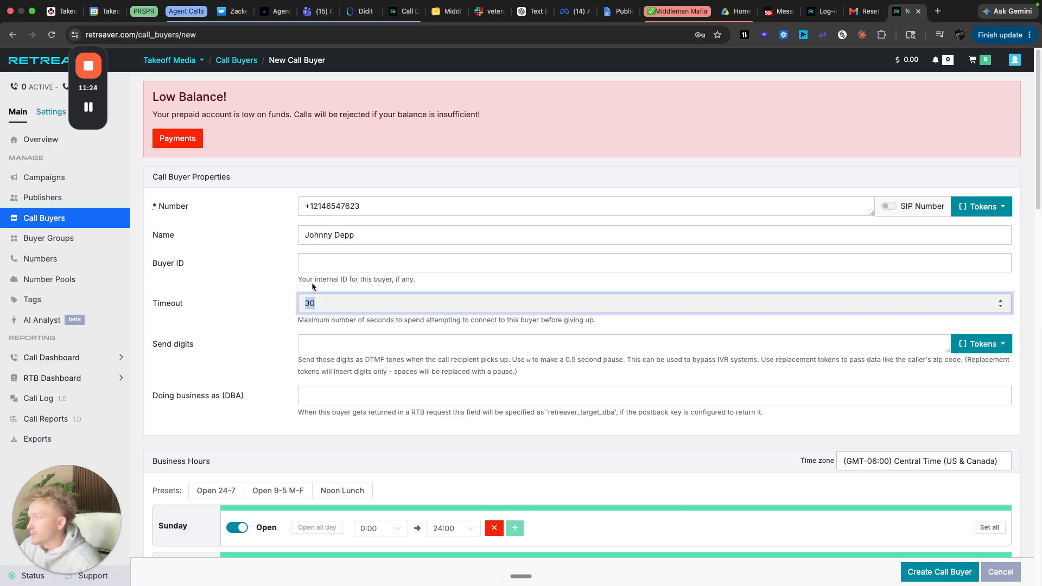
key(shift+Tab)
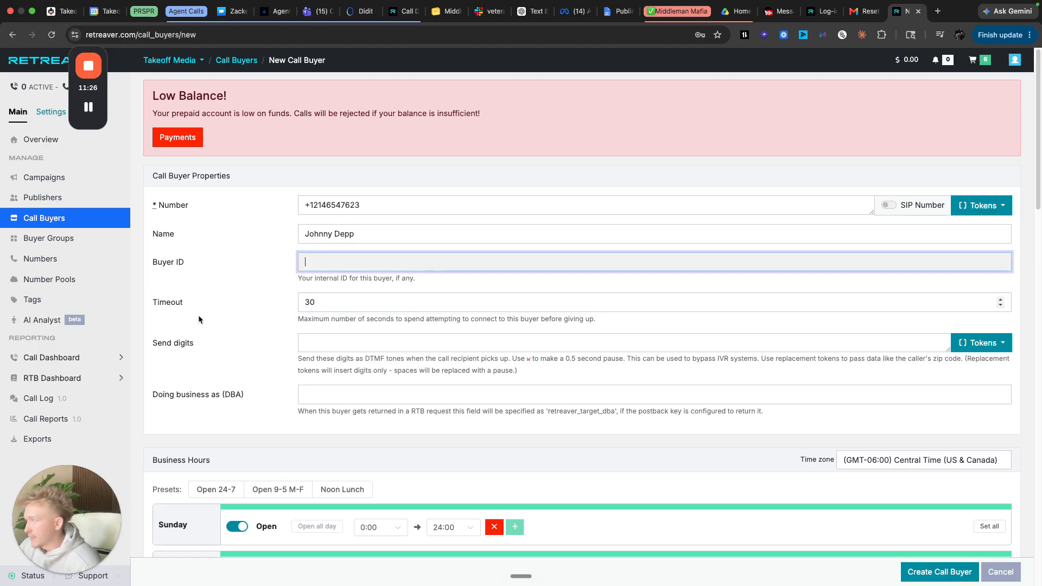
- Keep the buyer's priority at 1 after adjusting it with the spin arrows
scroll(240, 226, down, 3)
scroll(210, 289, down, 3)
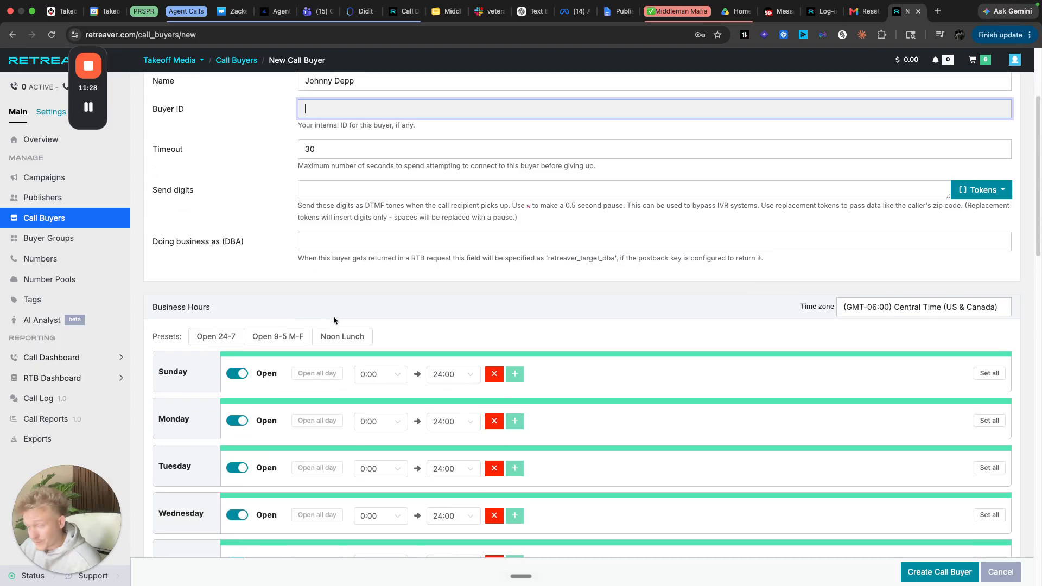
scroll(381, 476, down, 6)
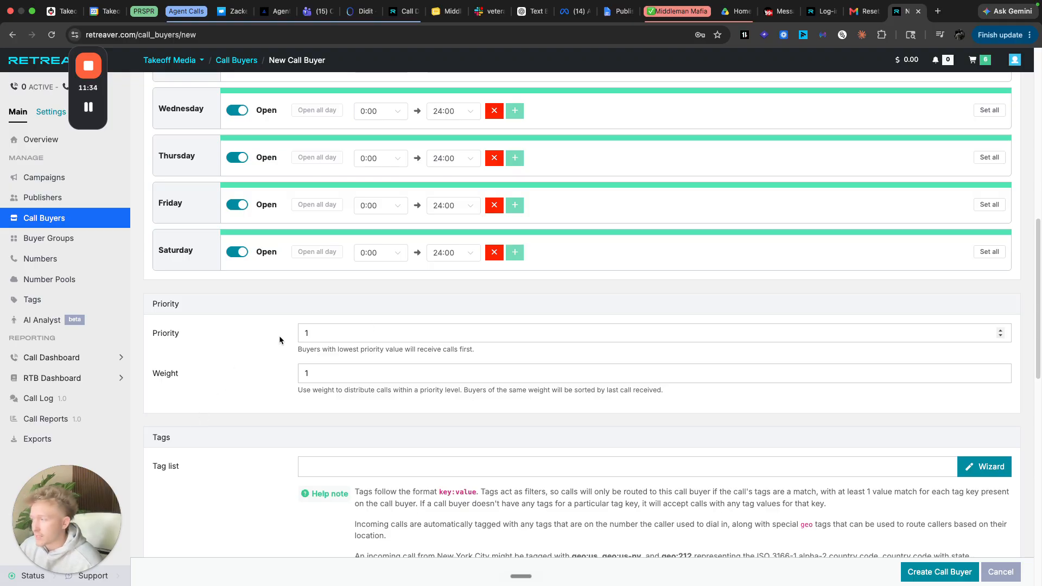
drag(301, 350, 448, 350)
click(463, 350)
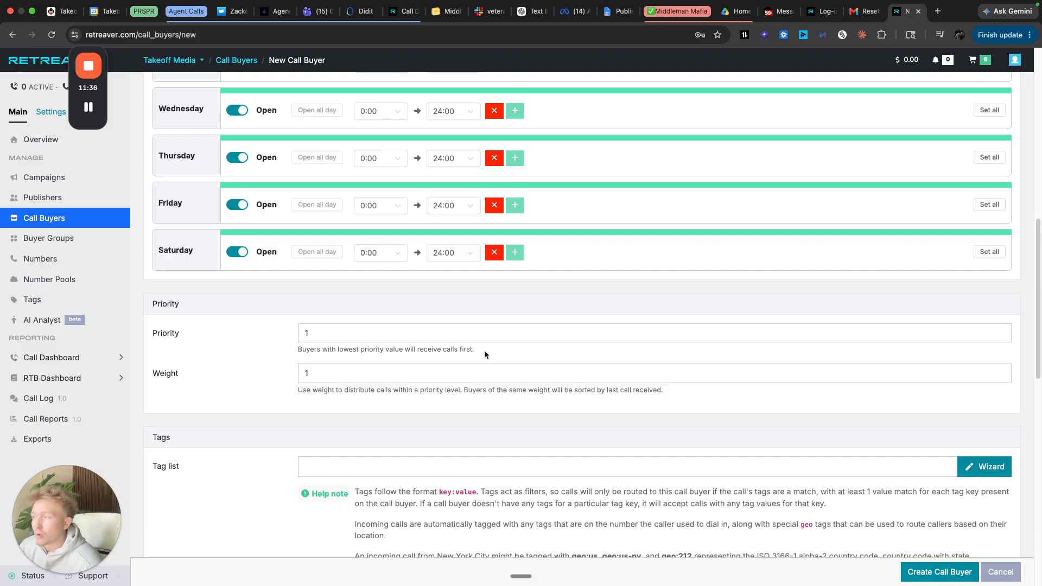
click(1000, 336)
click(1001, 336)
click(1001, 337)
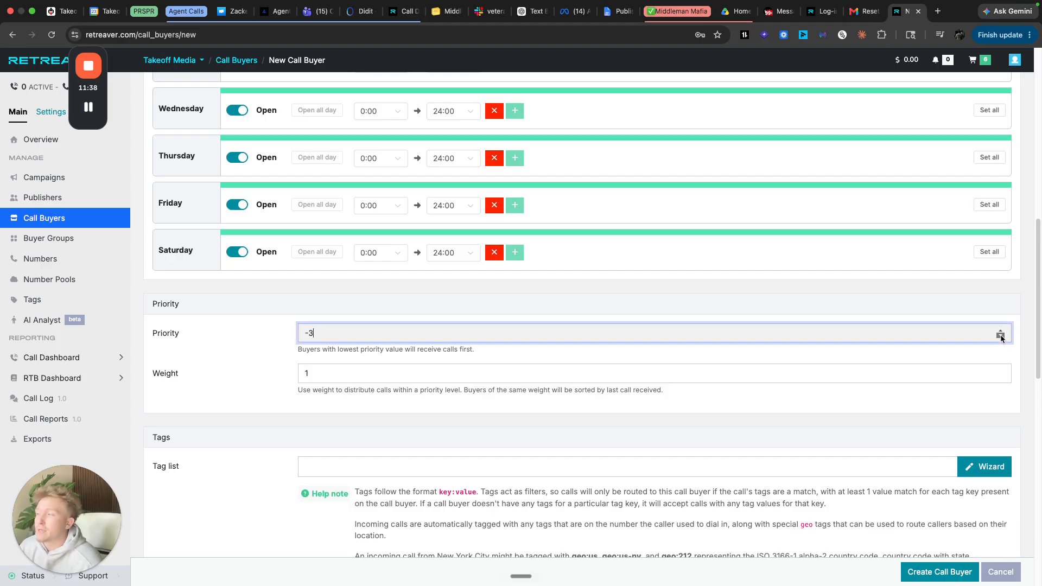
double_click(1000, 331)
click(1000, 330)
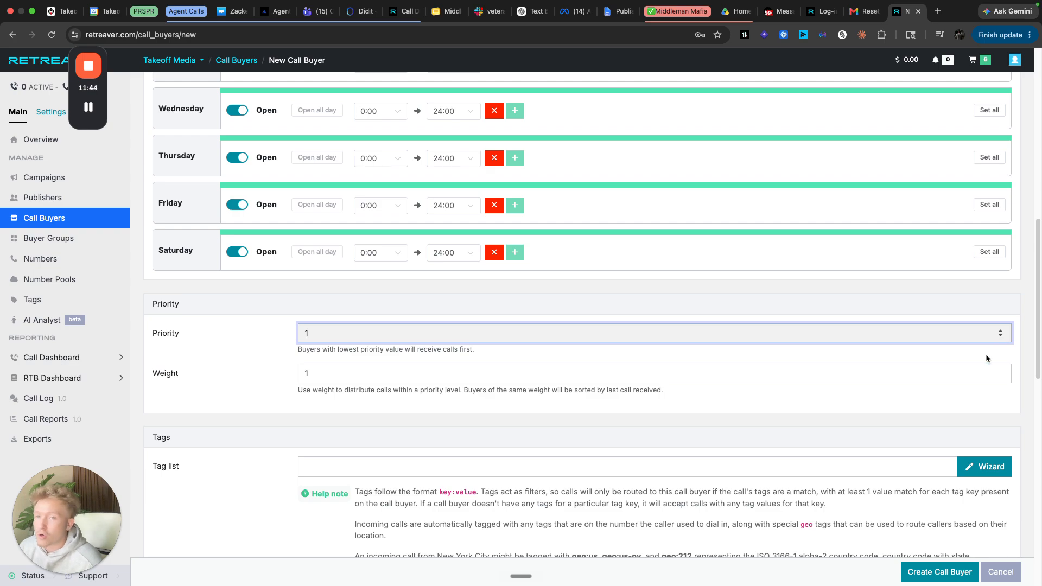
double_click(1001, 336)
click(1000, 336)
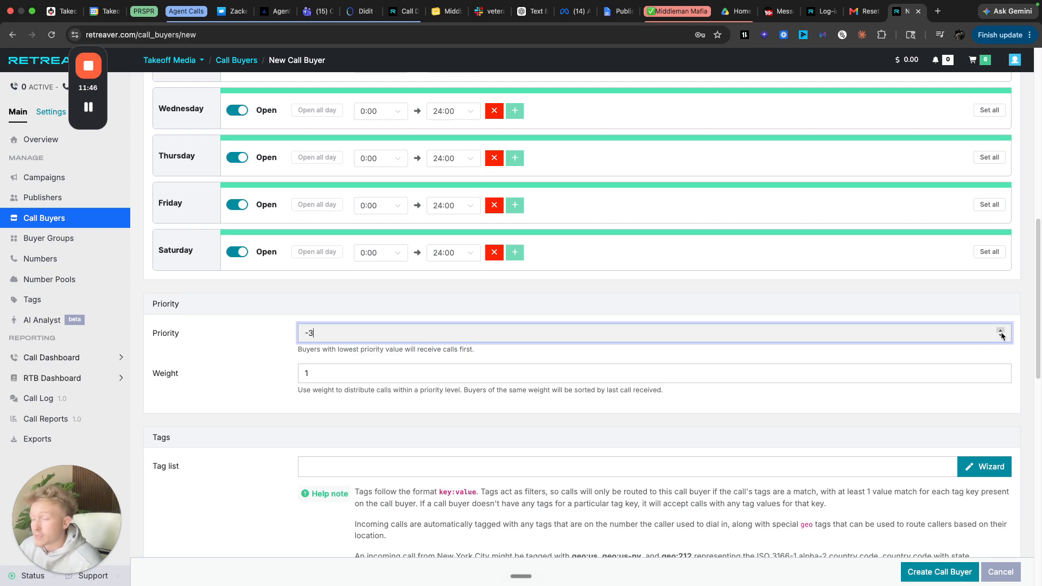
double_click(1001, 331)
click(1000, 330)
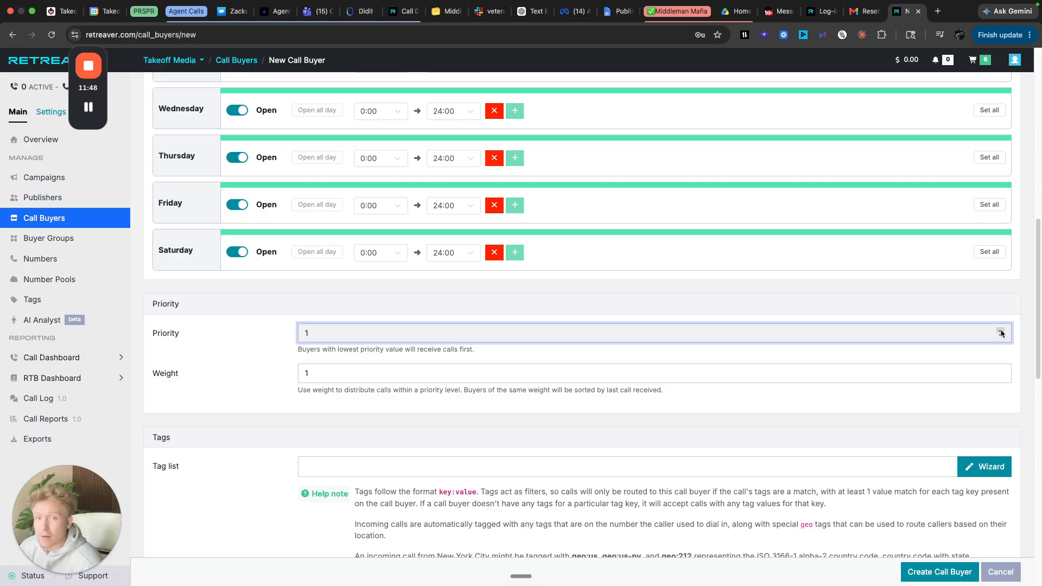
scroll(379, 420, down, 4)
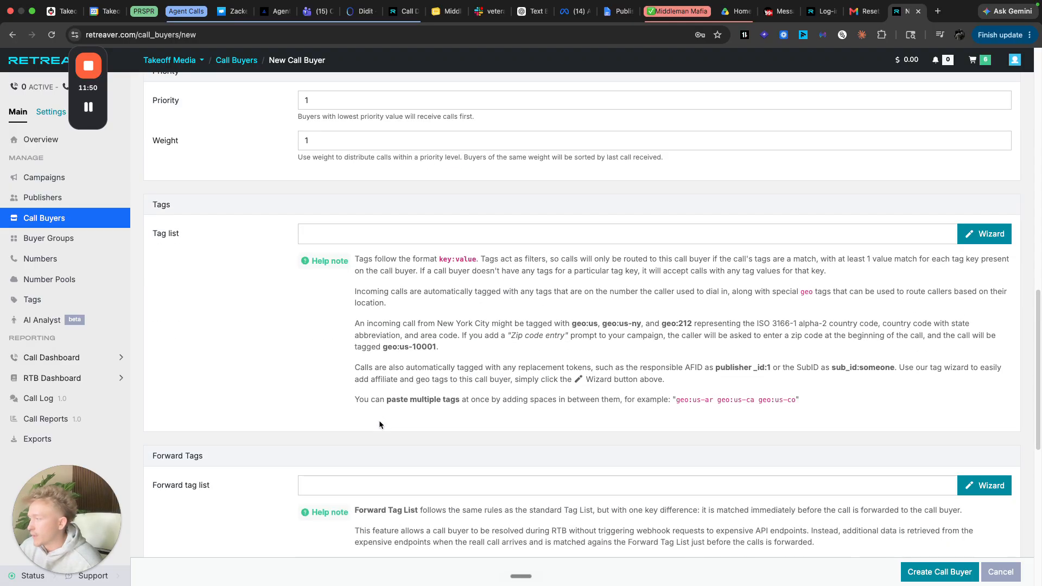
- Bring up the Geo state list in the buyer's tag wizard, after glancing at zip code options
scroll(651, 326, up, 1)
click(997, 260)
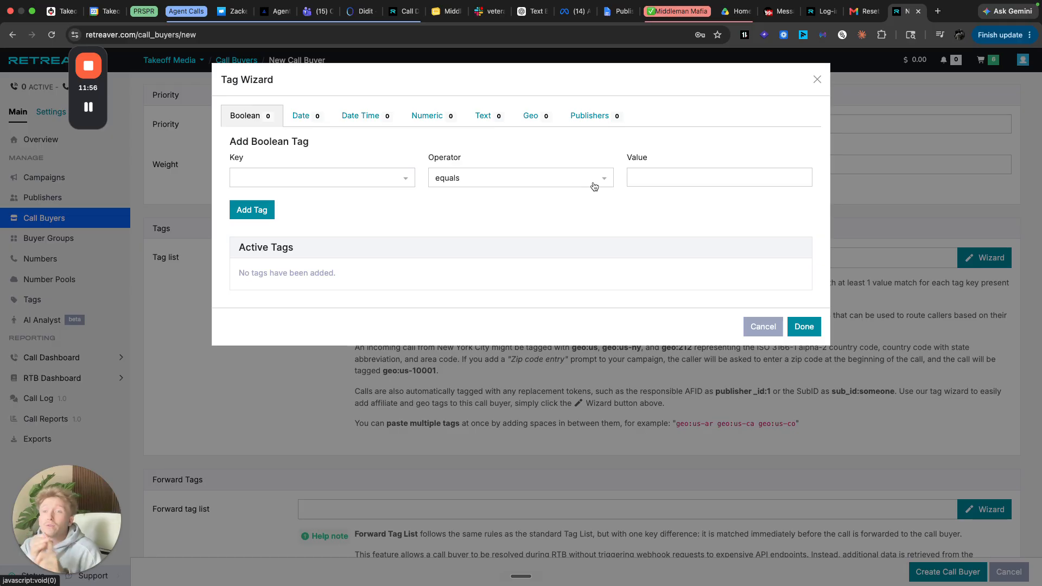
click(544, 118)
click(309, 148)
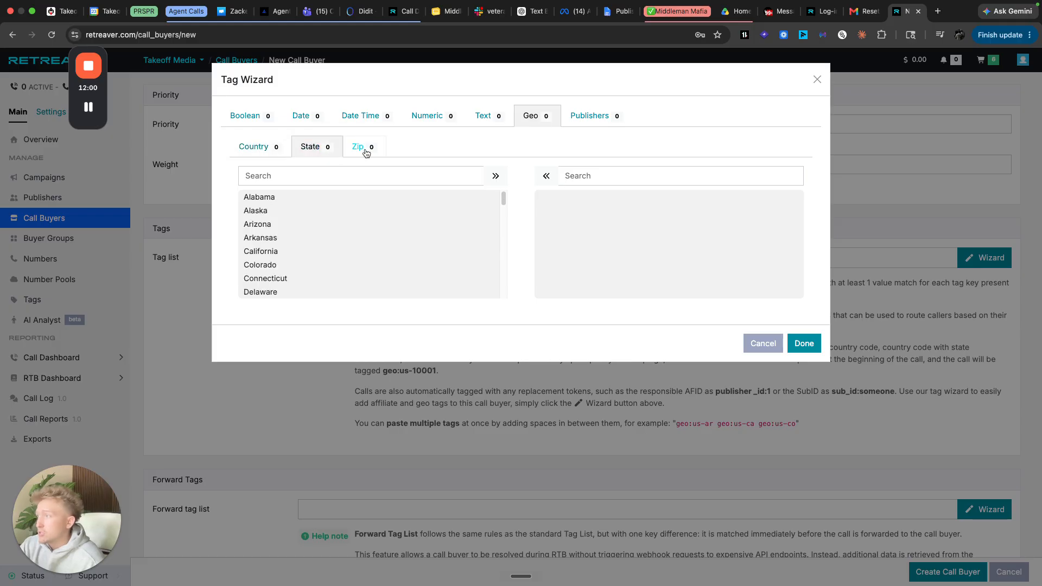
click(360, 149)
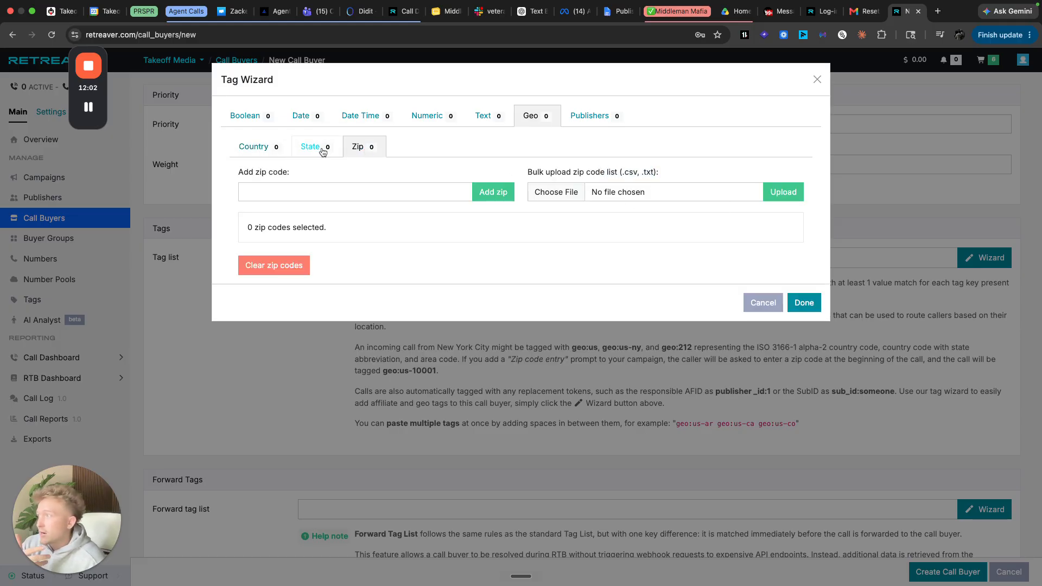
click(309, 190)
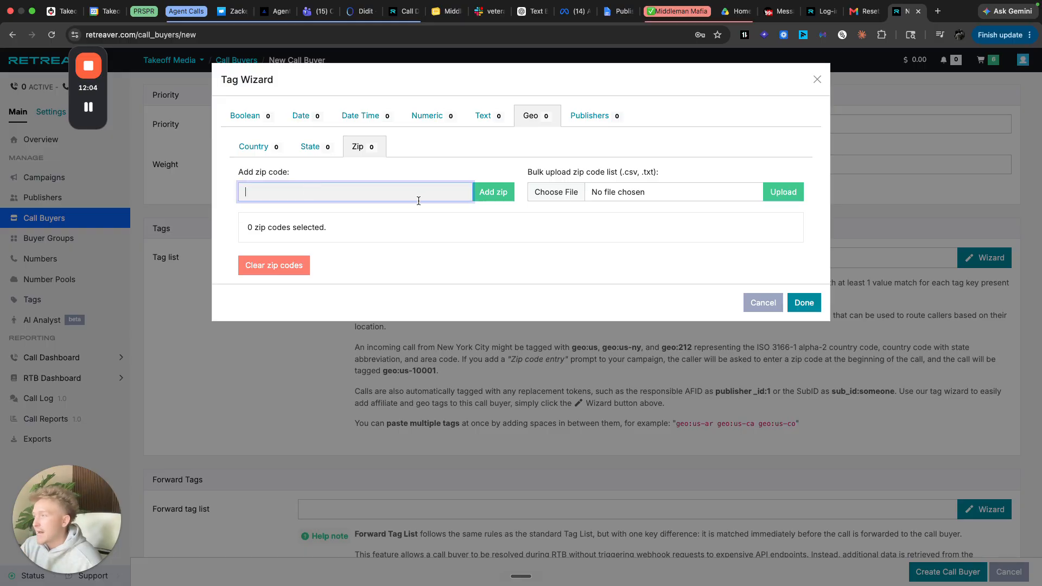
click(320, 157)
click(369, 145)
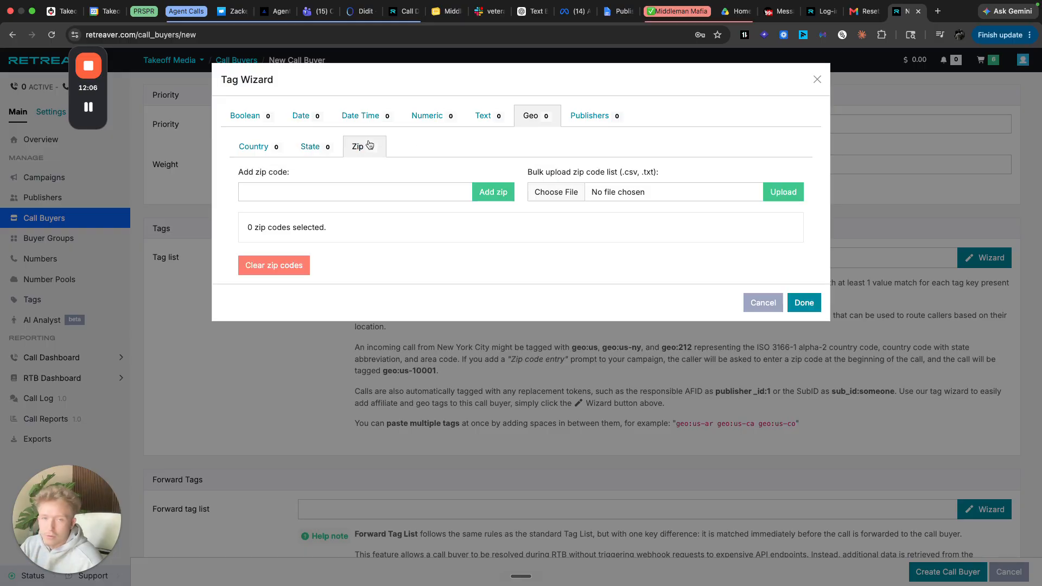
click(323, 152)
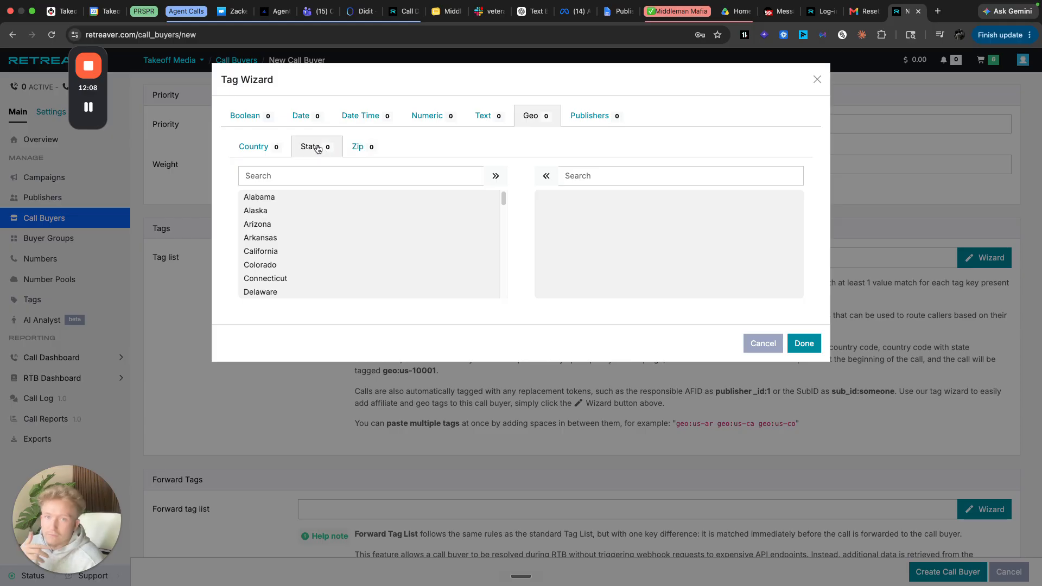
scroll(350, 225, down, 2)
scroll(350, 223, up, 2)
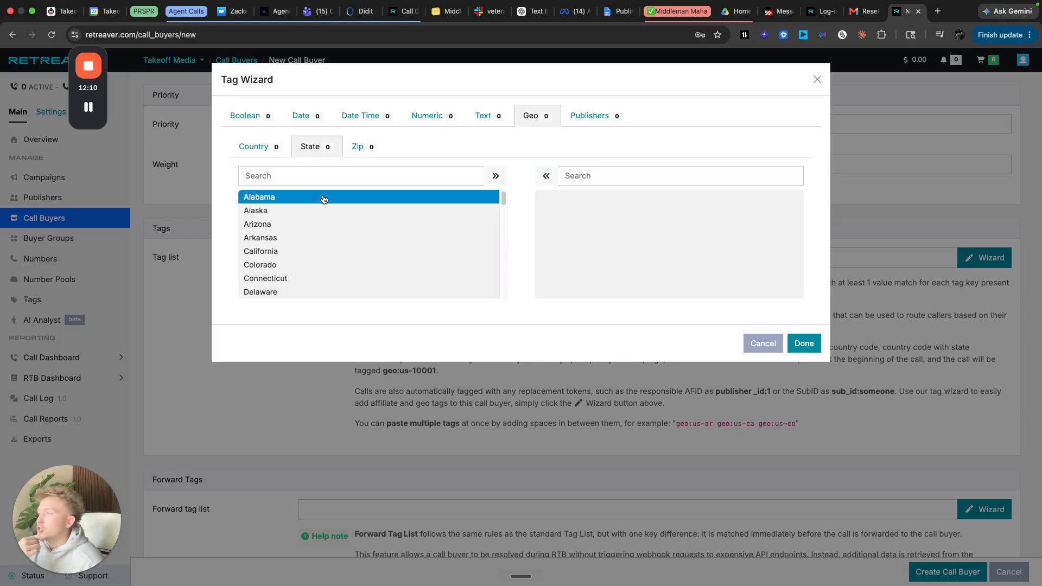
- Add every US state except New York as geo tags and apply them to the buyer
click(323, 198)
click(323, 197)
click(323, 198)
click(323, 198)
click(323, 198)
click(324, 198)
click(324, 198)
click(324, 198)
click(323, 198)
click(323, 197)
click(324, 197)
click(323, 198)
click(323, 198)
click(324, 198)
click(324, 198)
click(324, 198)
click(324, 198)
click(324, 198)
click(323, 197)
click(324, 198)
double_click(316, 212)
double_click(316, 212)
double_click(316, 212)
double_click(316, 212)
double_click(316, 213)
double_click(315, 212)
click(316, 212)
double_click(316, 212)
double_click(315, 212)
double_click(315, 212)
double_click(316, 212)
double_click(316, 213)
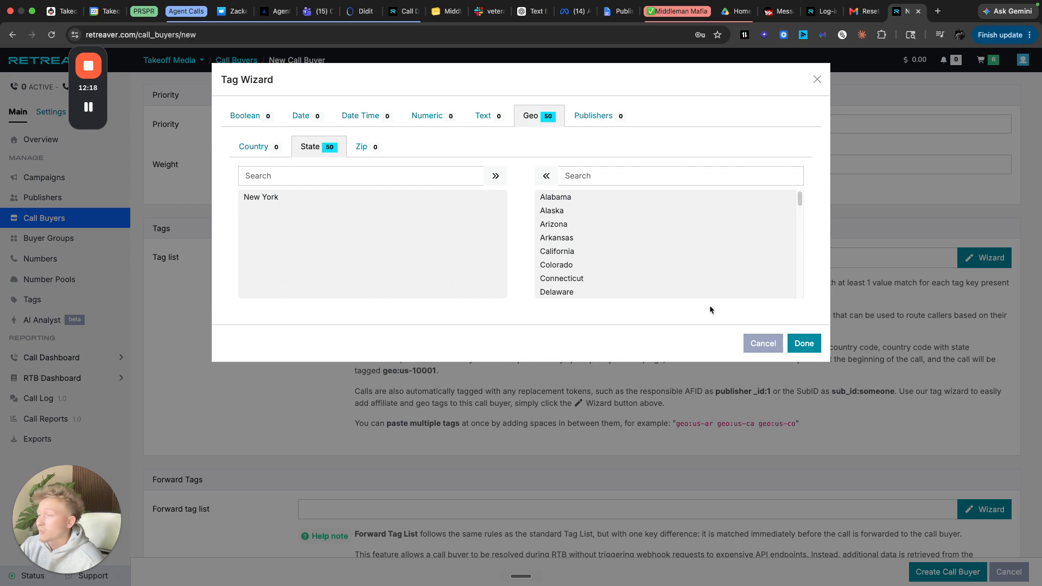
click(803, 343)
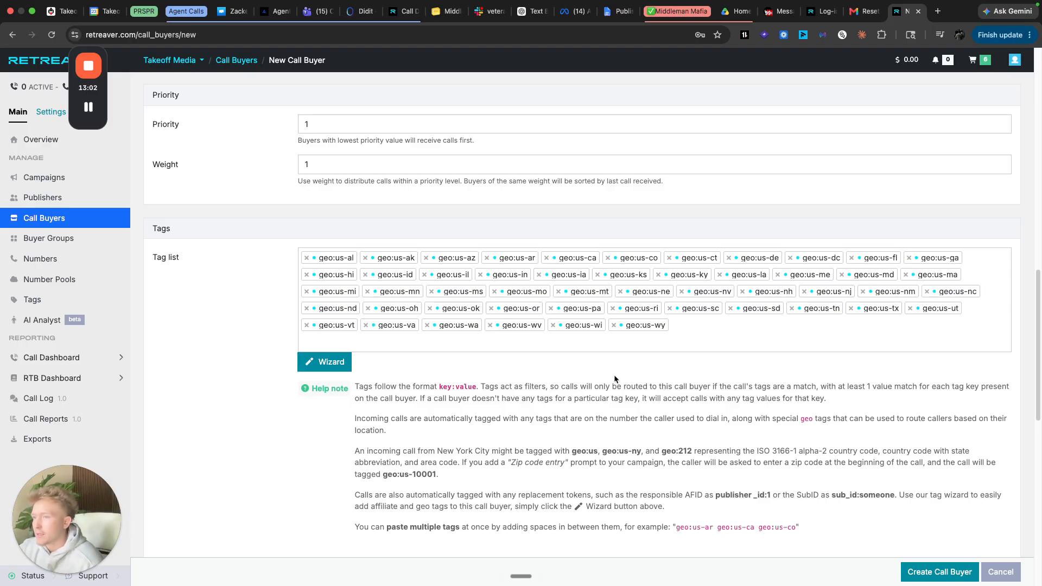
- Add a new conversion criterion named after the buyer
scroll(651, 438, down, 8)
scroll(611, 411, up, 8)
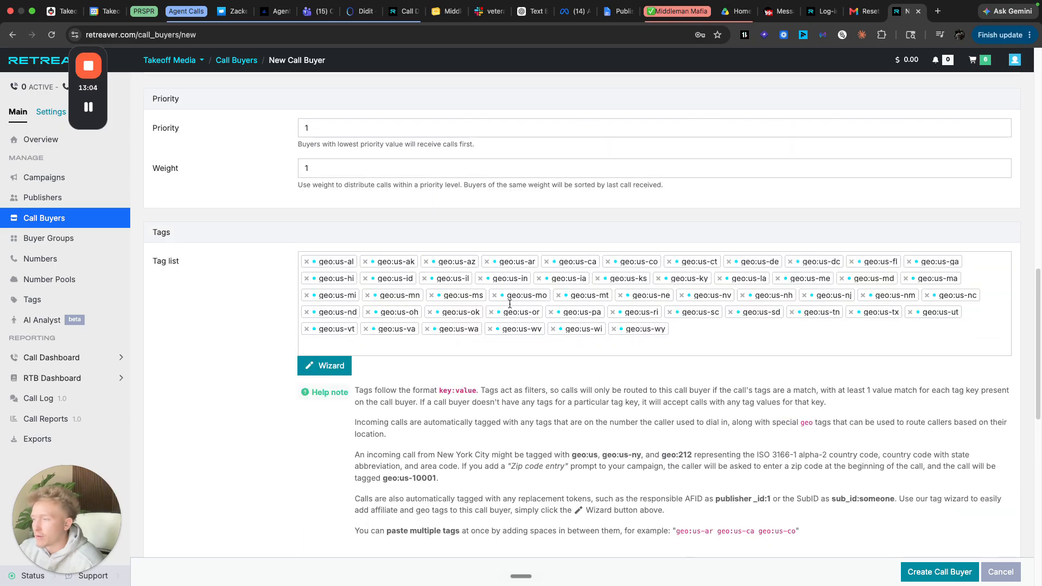
scroll(481, 419, down, 4)
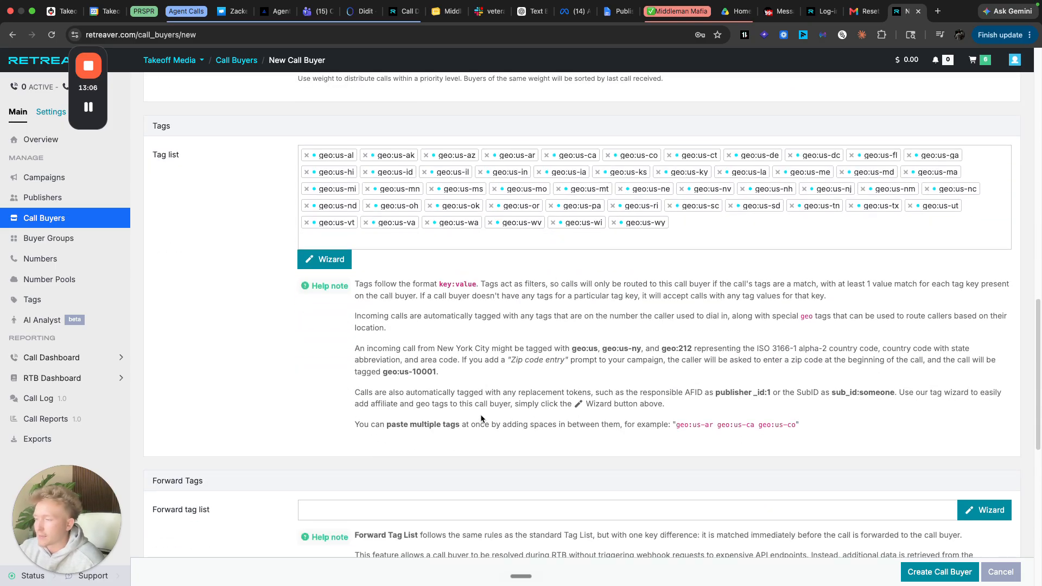
scroll(480, 417, down, 3)
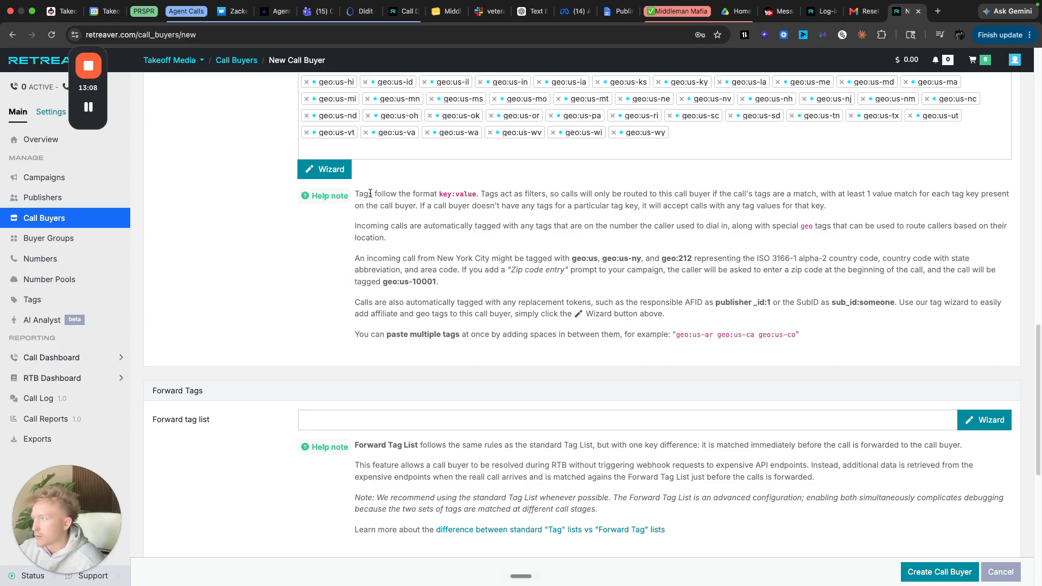
scroll(607, 376, down, 8)
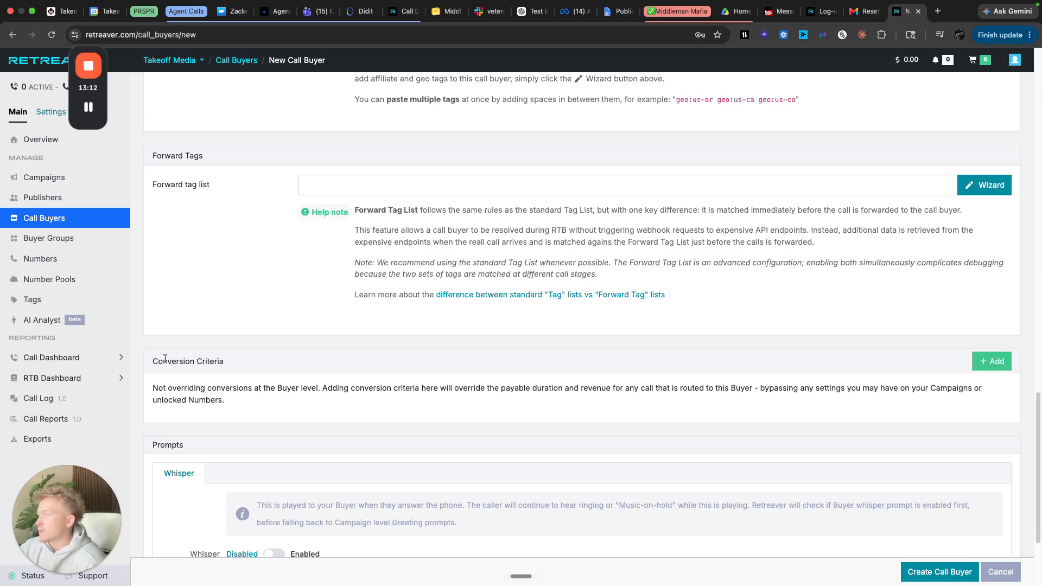
click(983, 362)
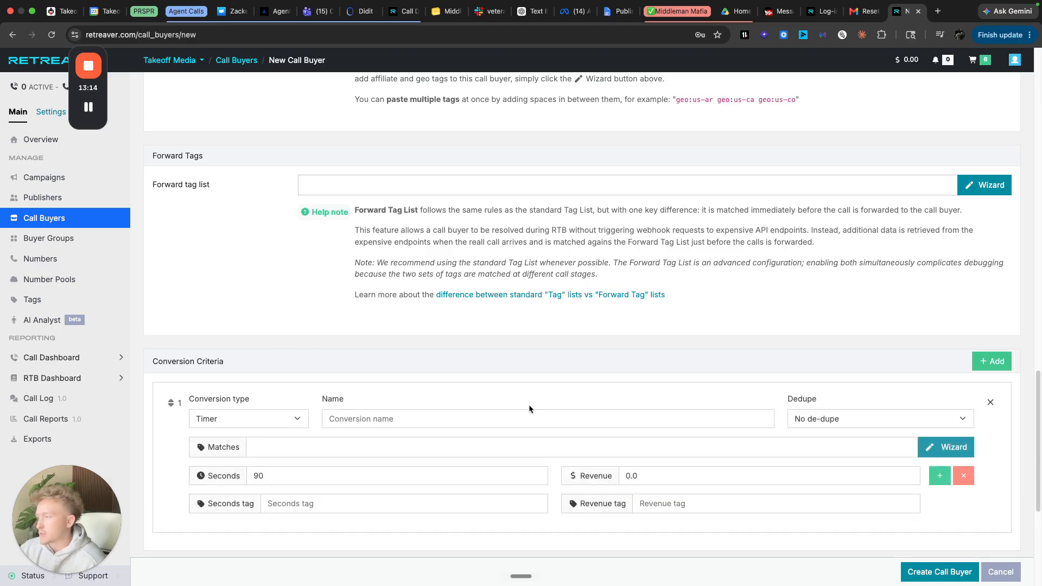
scroll(529, 405, down, 2)
click(551, 345)
text(Johny Depp)
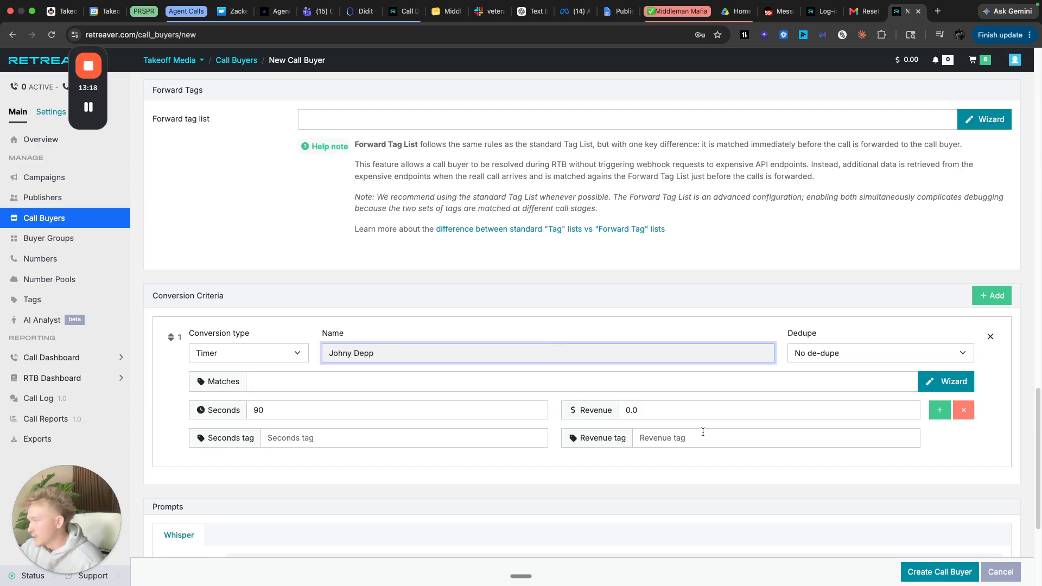
- Make the criterion match the text tag campaign_id equals 6db9072f
click(958, 387)
click(483, 117)
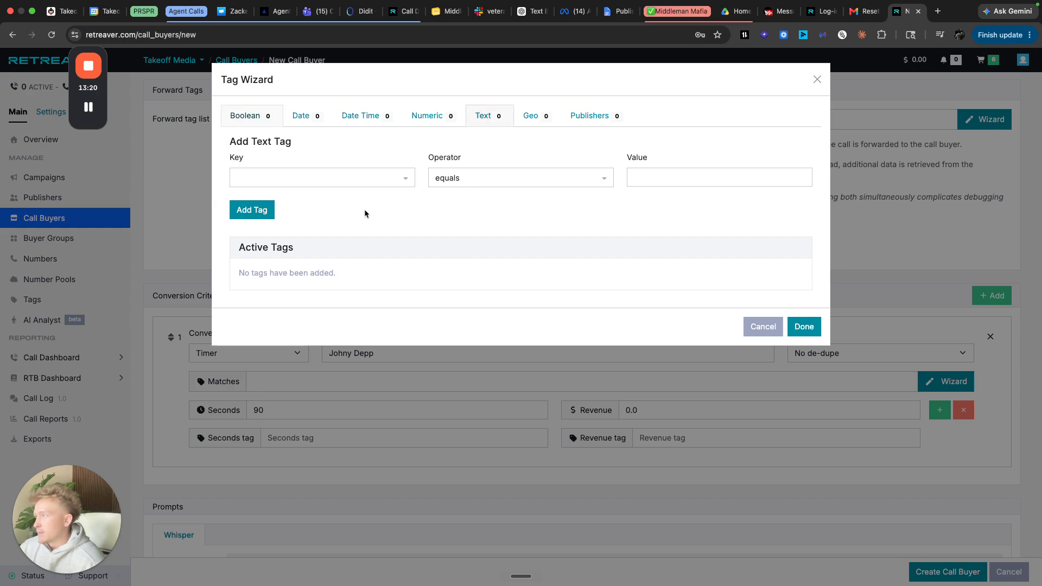
click(407, 184)
text(cam)
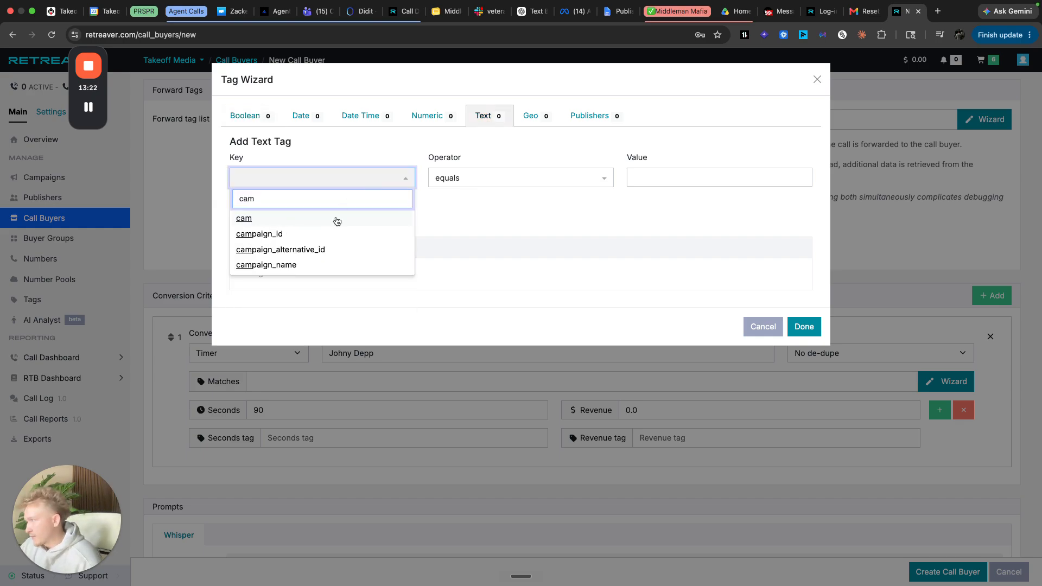
click(316, 234)
click(664, 173)
click(662, 217)
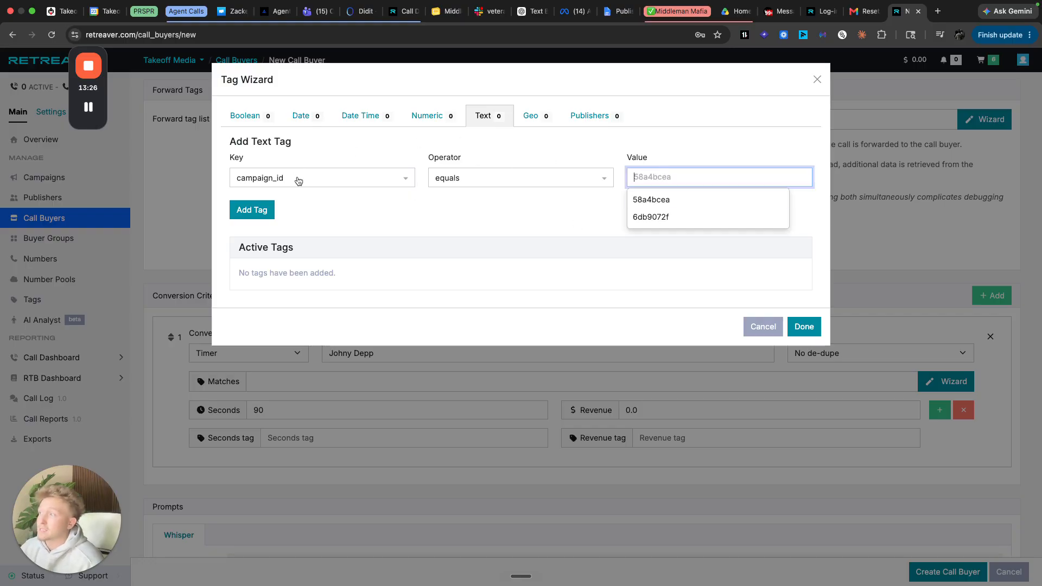
click(694, 217)
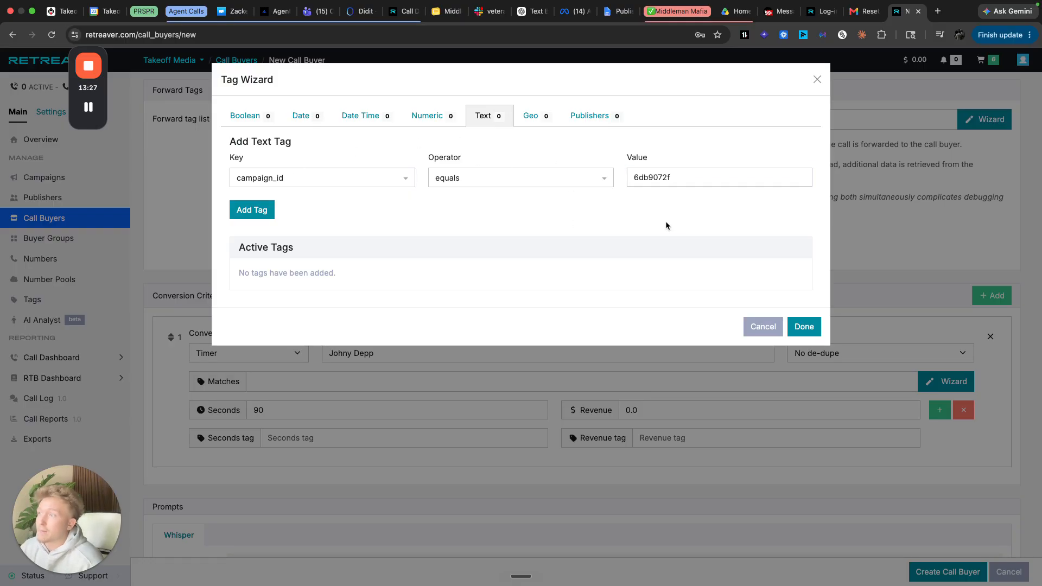
click(262, 210)
click(803, 327)
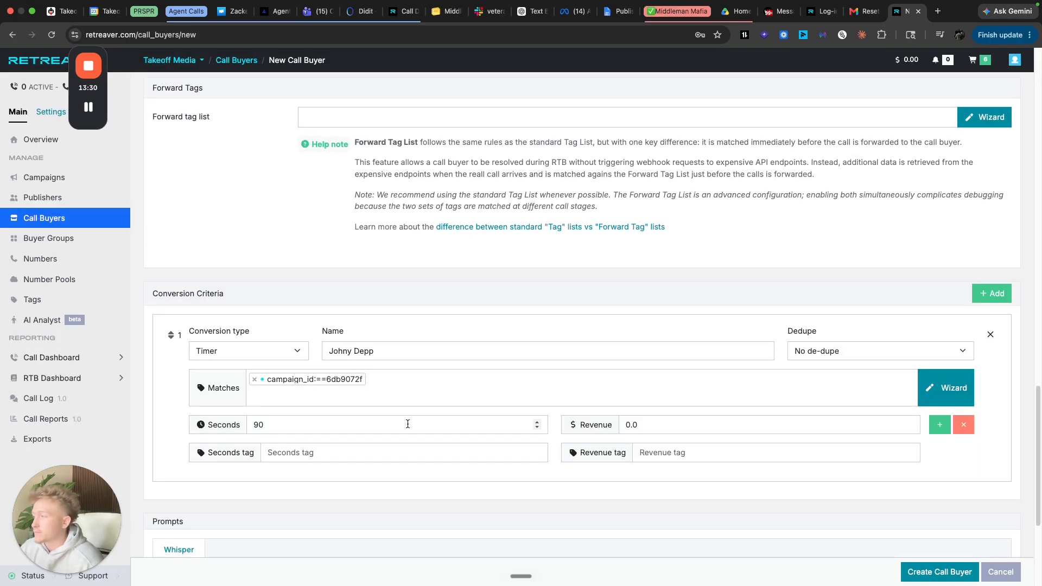
- Set the criterion's seconds value to 120
scroll(380, 391, down, 2)
click(364, 355)
key(BackSpace)
key(BackSpace)
key(BackSpace)
text(12)
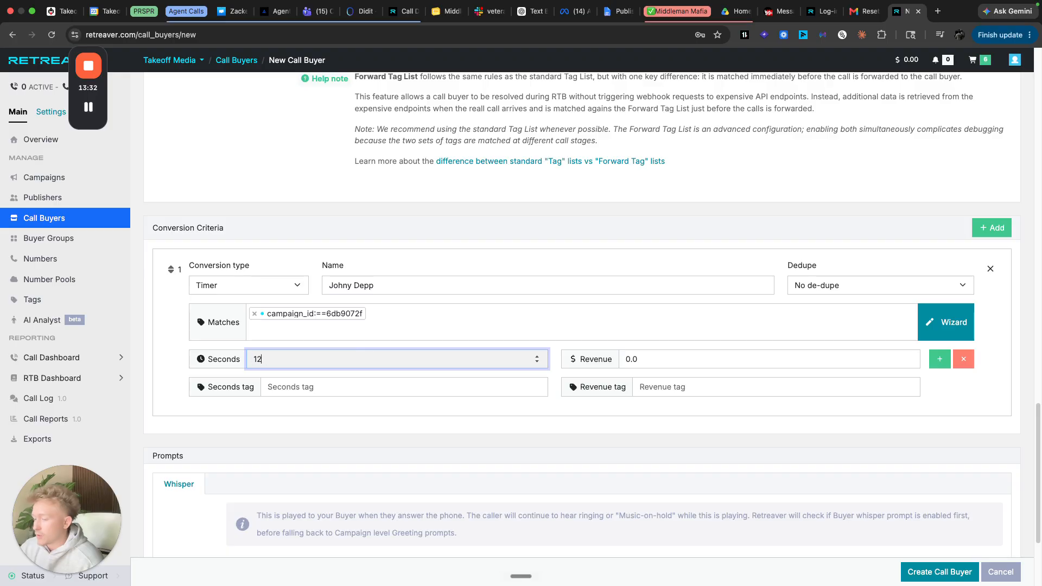
key(Tab)
- Finish entering the 65 revenue amount and review the call buyer form
text(6)
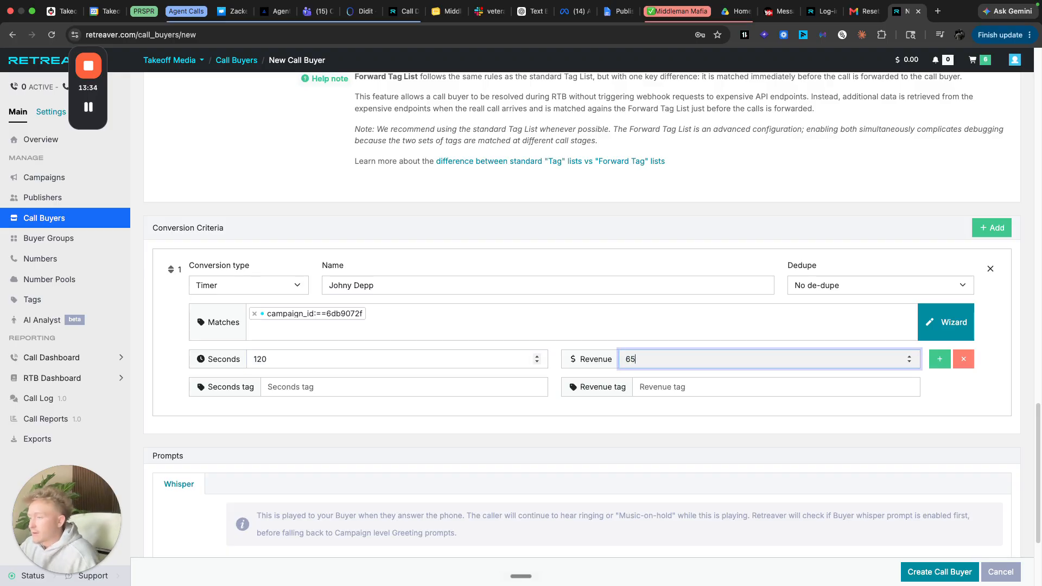
click(927, 395)
scroll(583, 385, down, 3)
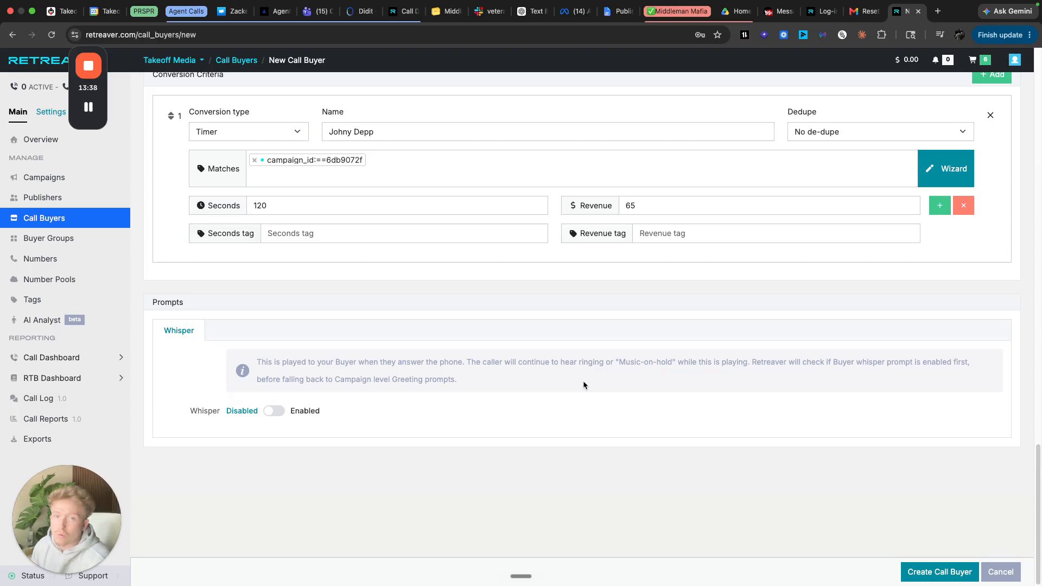
scroll(588, 369, up, 8)
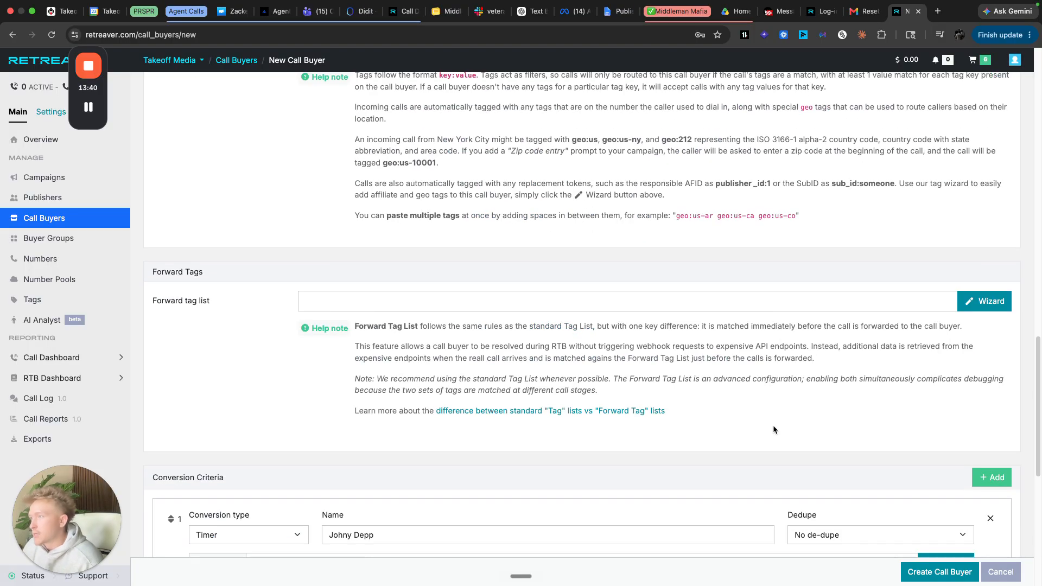
scroll(776, 433, up, 10)
scroll(597, 434, down, 5)
scroll(532, 464, up, 10)
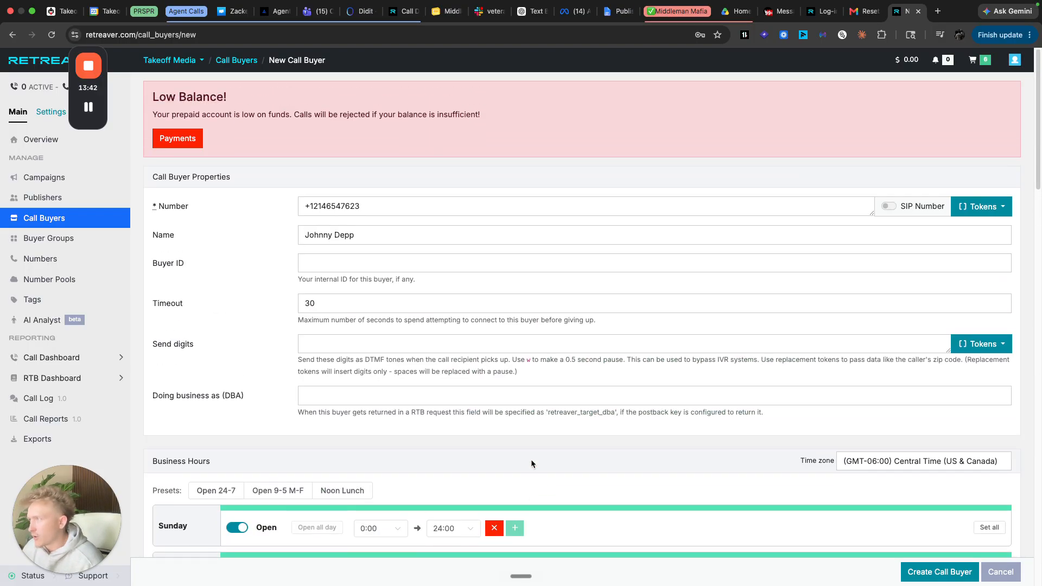
scroll(520, 498, down, 10)
scroll(491, 200, up, 10)
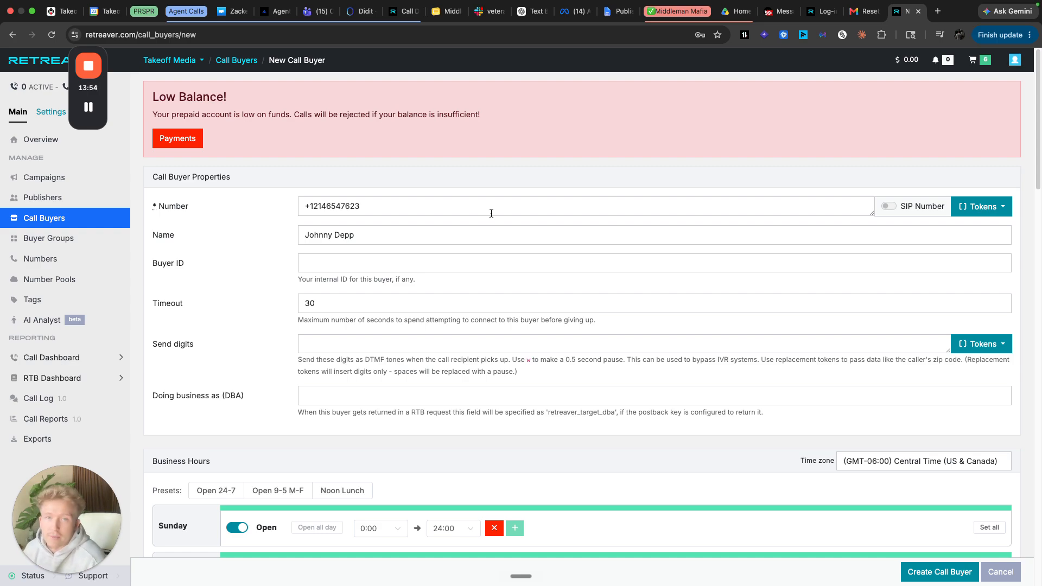
- Copy the buyer's phone number, then submit the form with Create Call Buyer
double_click(491, 213)
triple_click(348, 208)
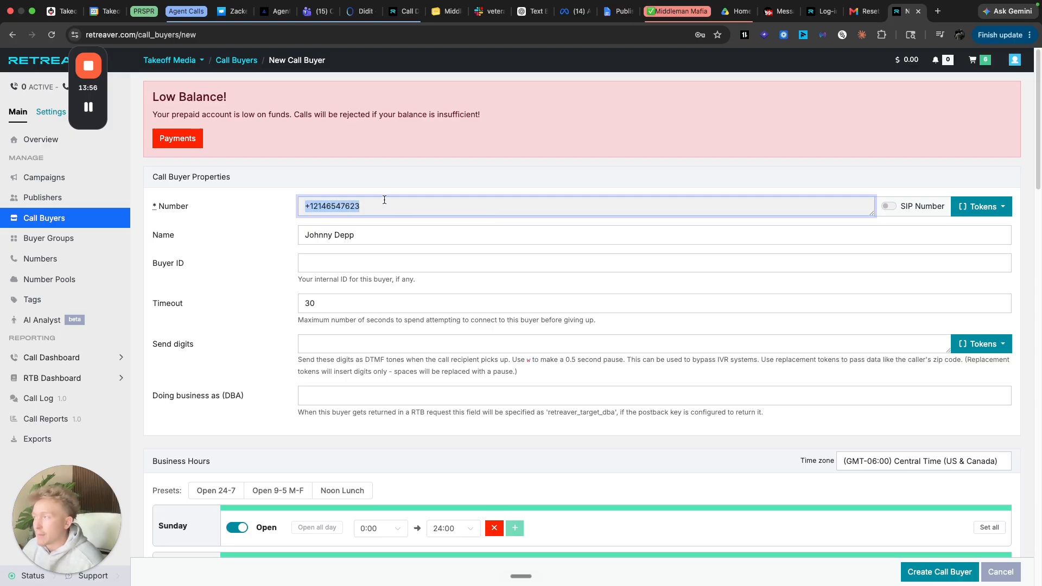
click(236, 223)
scroll(807, 423, down, 20)
click(939, 573)
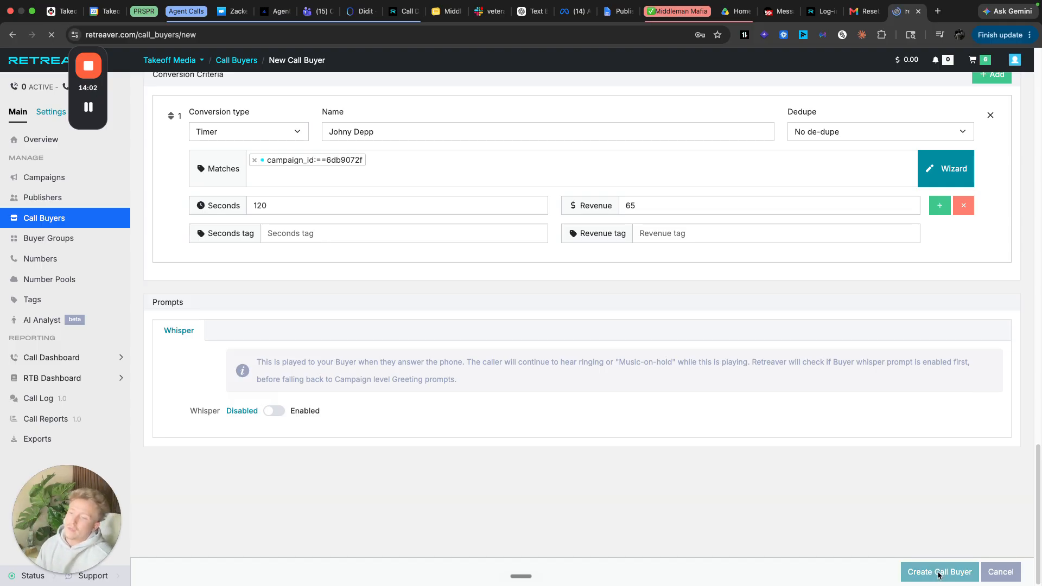
- Add a webhook to the new buyer with the Pass-through ping trigger
scroll(763, 431, down, 8)
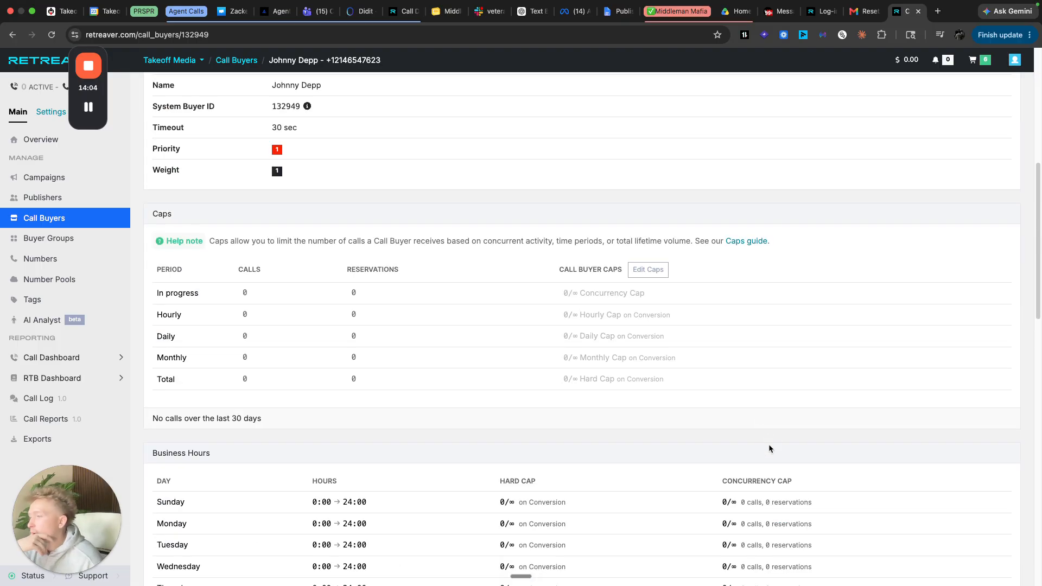
scroll(772, 442, down, 16)
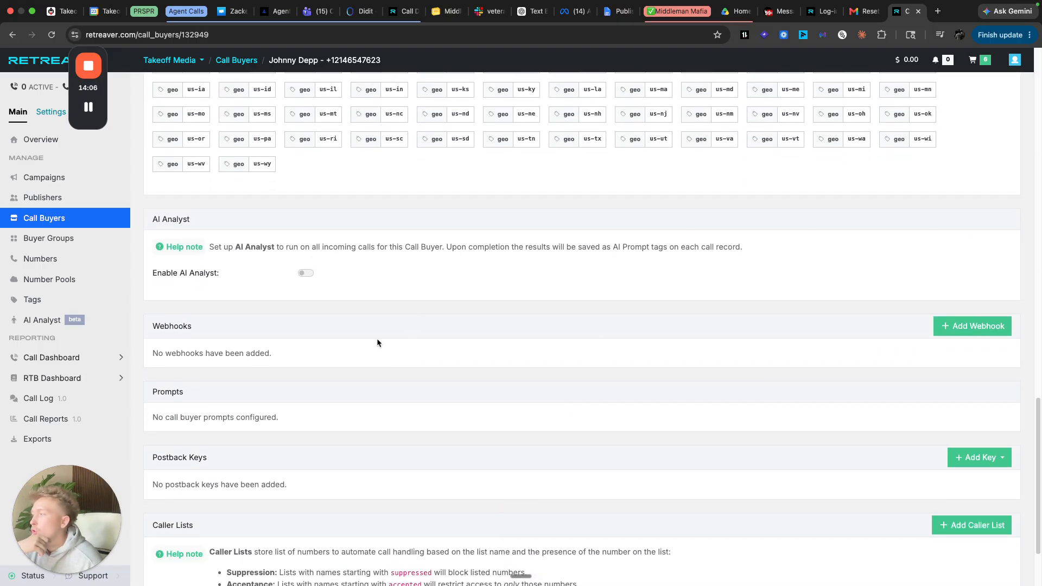
drag(151, 325, 373, 373)
click(374, 373)
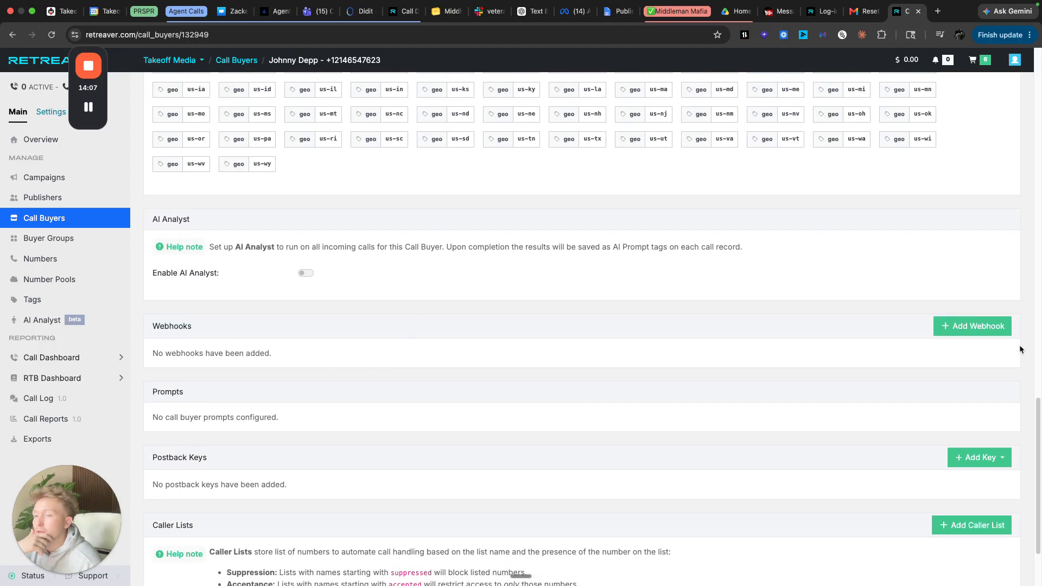
click(993, 332)
scroll(469, 353, down, 5)
click(353, 154)
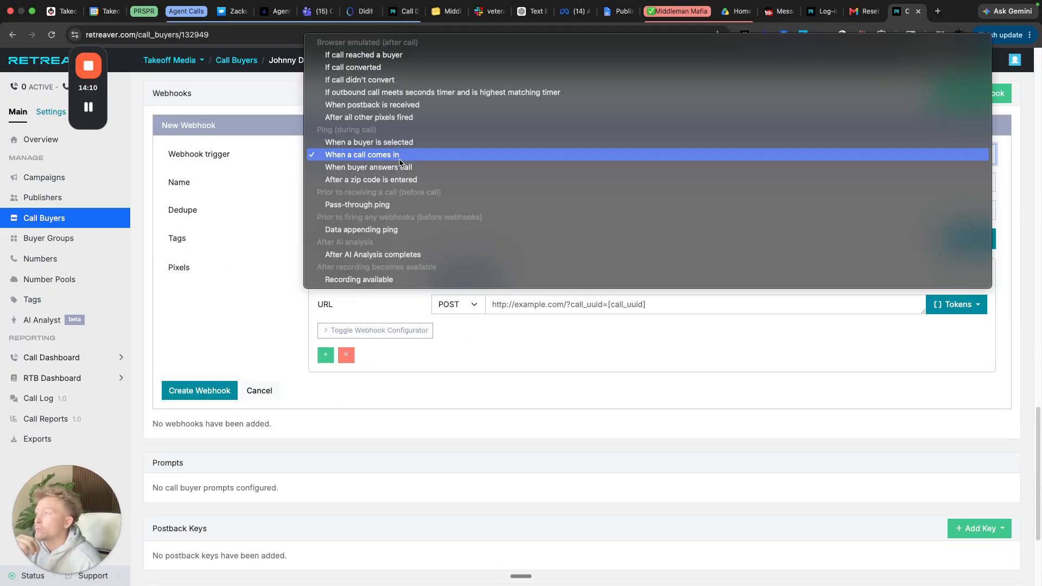
click(402, 206)
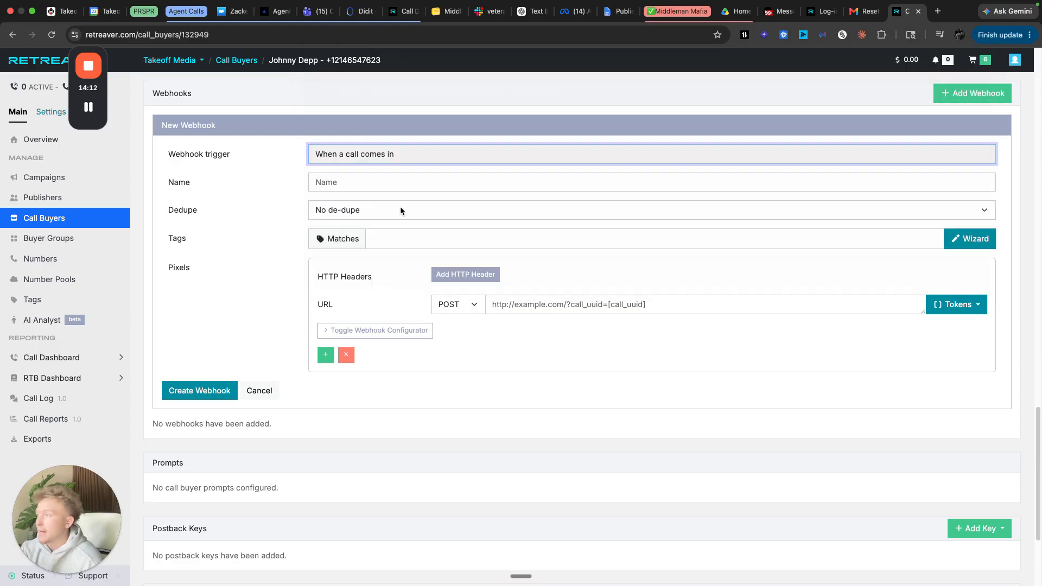
- Name the webhook and apply the Retreaver RTB - Ping configurator template
click(374, 184)
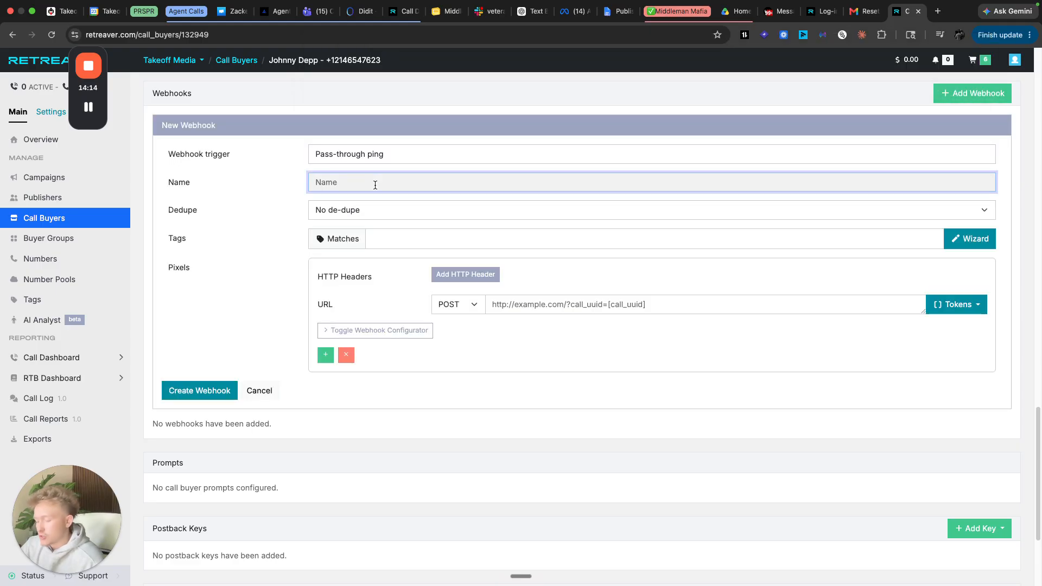
text(Johny)
key(Tab)
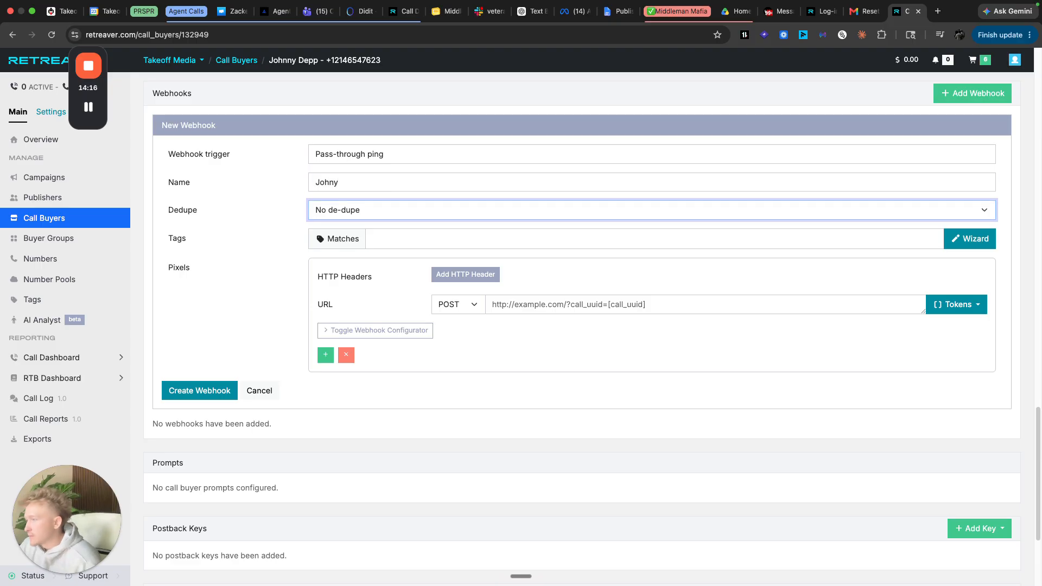
click(395, 334)
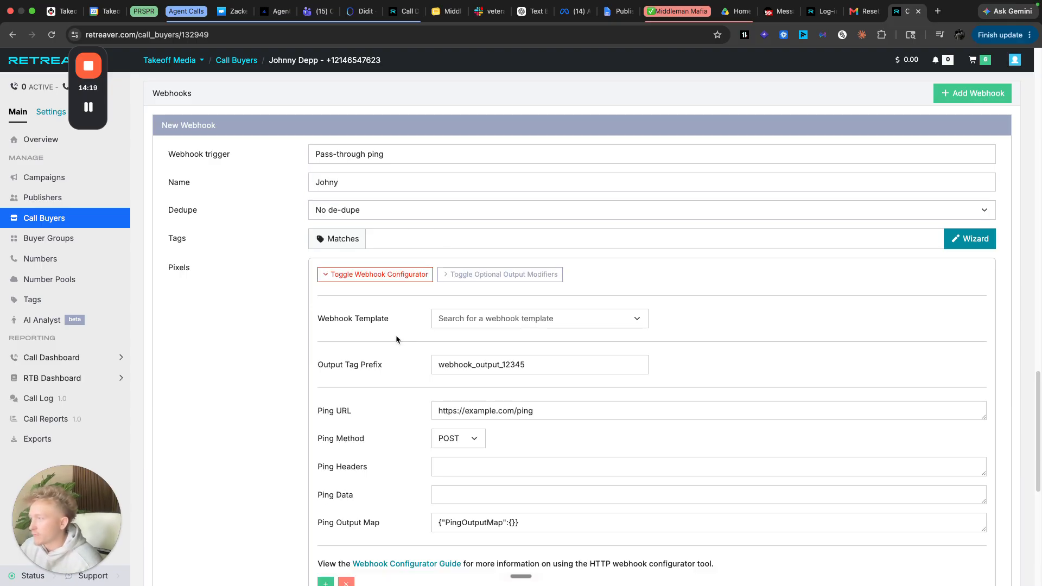
click(538, 324)
text(r)
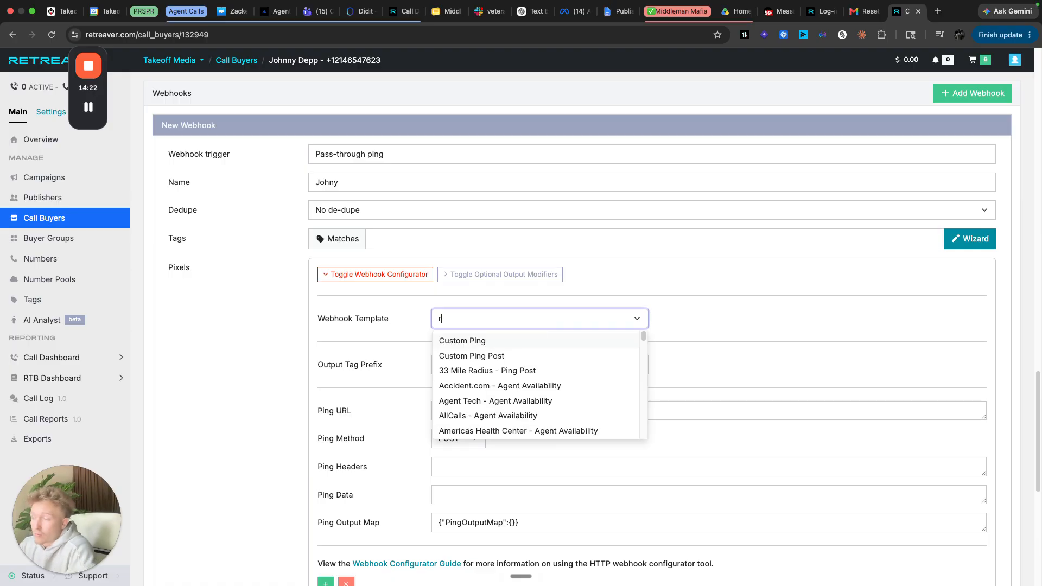
text(ete)
key(BackSpace)
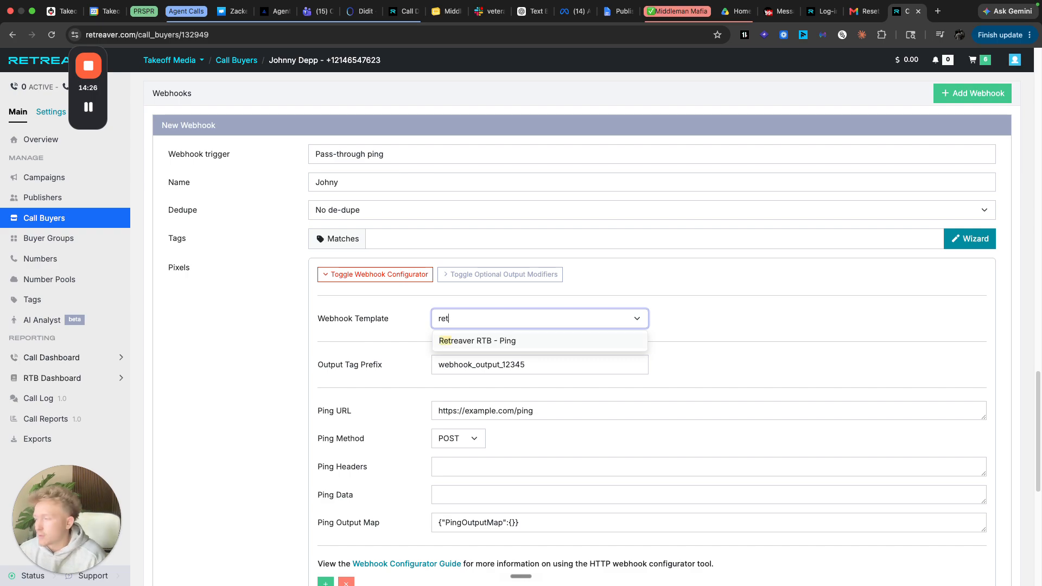
click(539, 342)
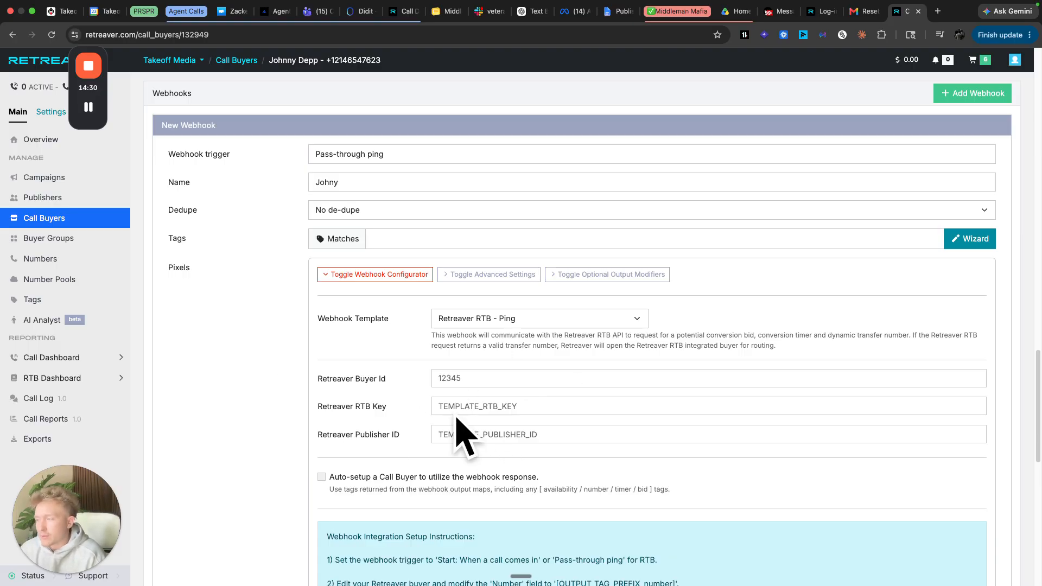
scroll(469, 373, up, 3)
- Paste System Buyer ID 132949 into the webhook's Retreaver Buyer Id field
scroll(468, 374, up, 20)
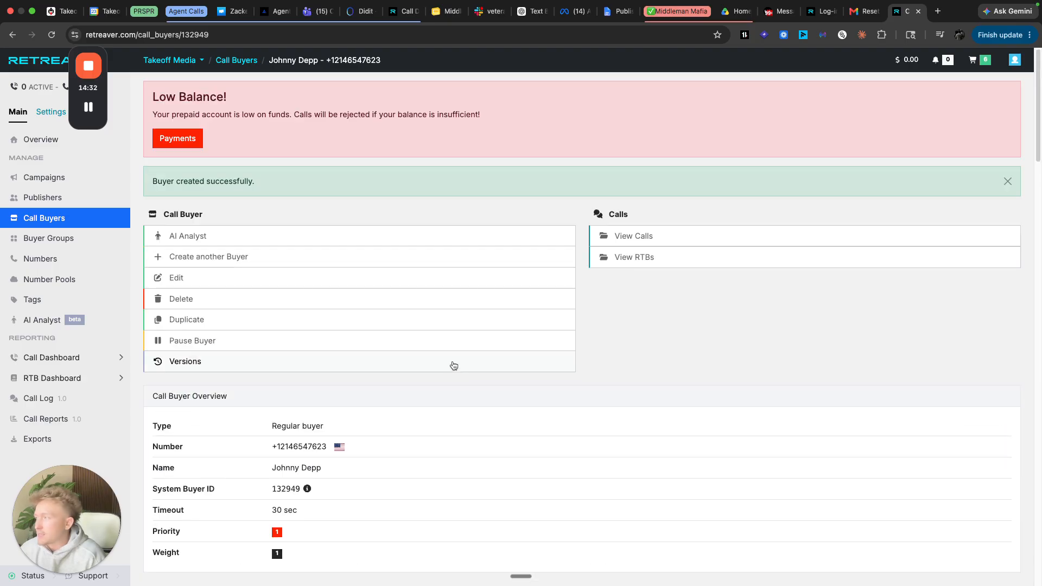
double_click(289, 490)
key(ctrl+c)
scroll(519, 468, down, 15)
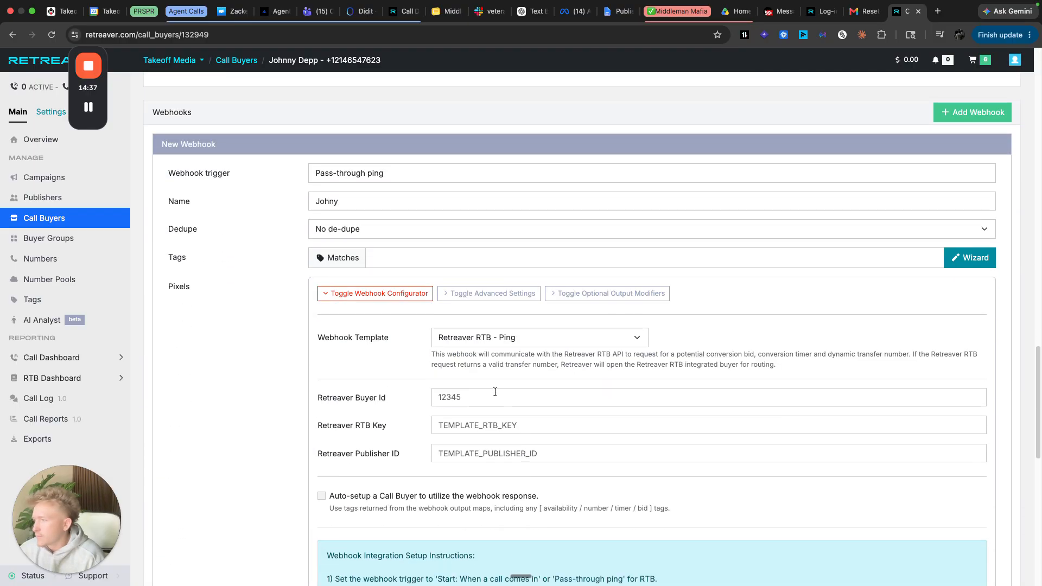
click(495, 392)
key(ctrl+v)
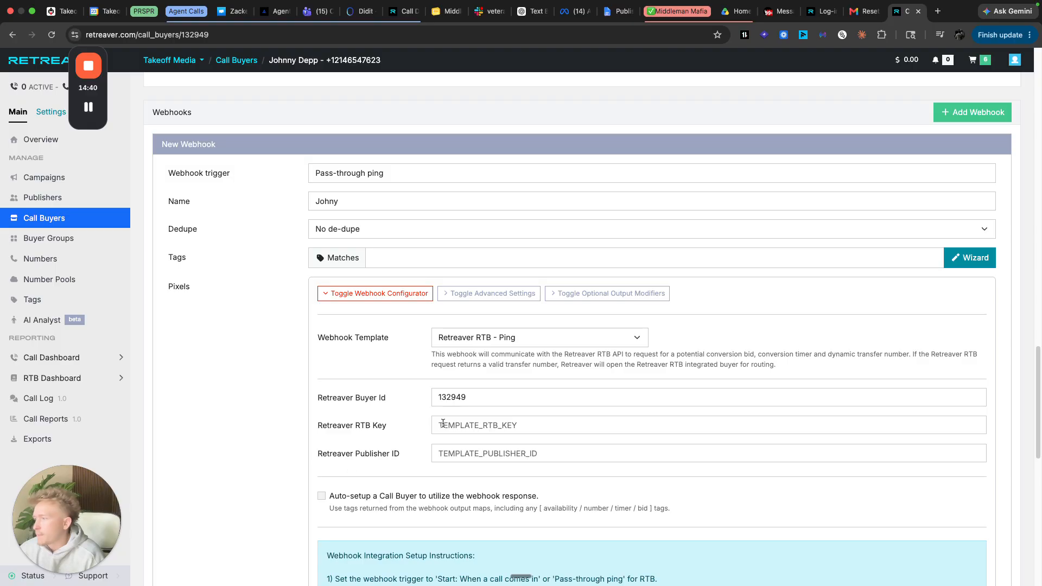
- Work through the RTB Key and Publisher ID fields of the webhook form
click(474, 423)
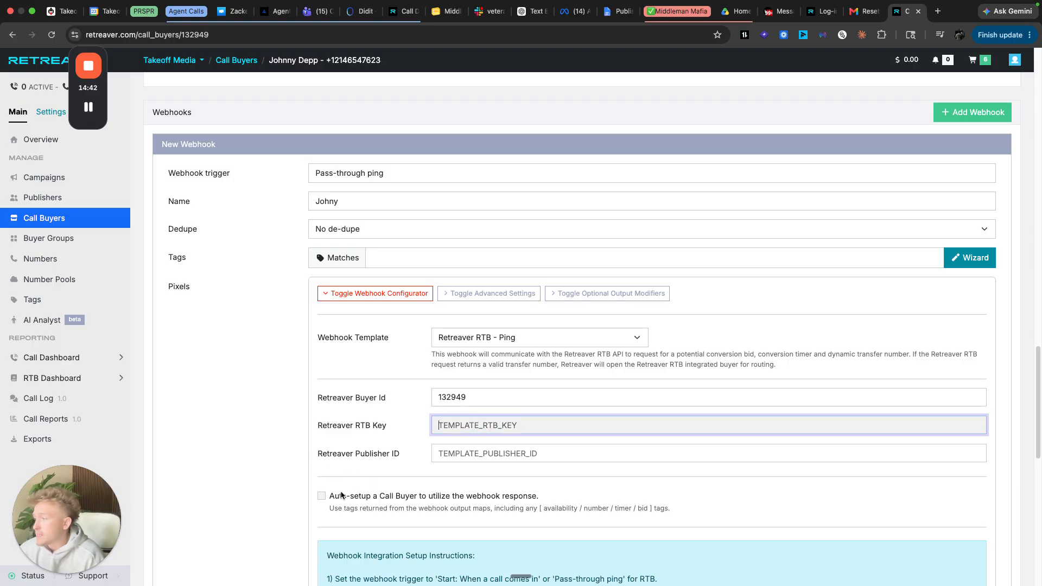
scroll(340, 490, down, 3)
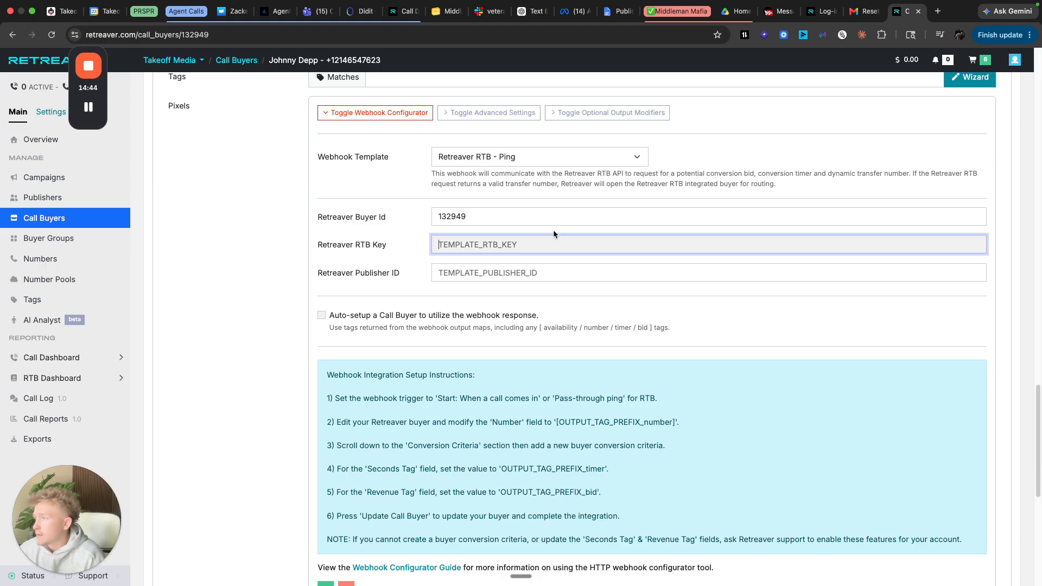
scroll(485, 381, down, 7)
scroll(484, 381, up, 9)
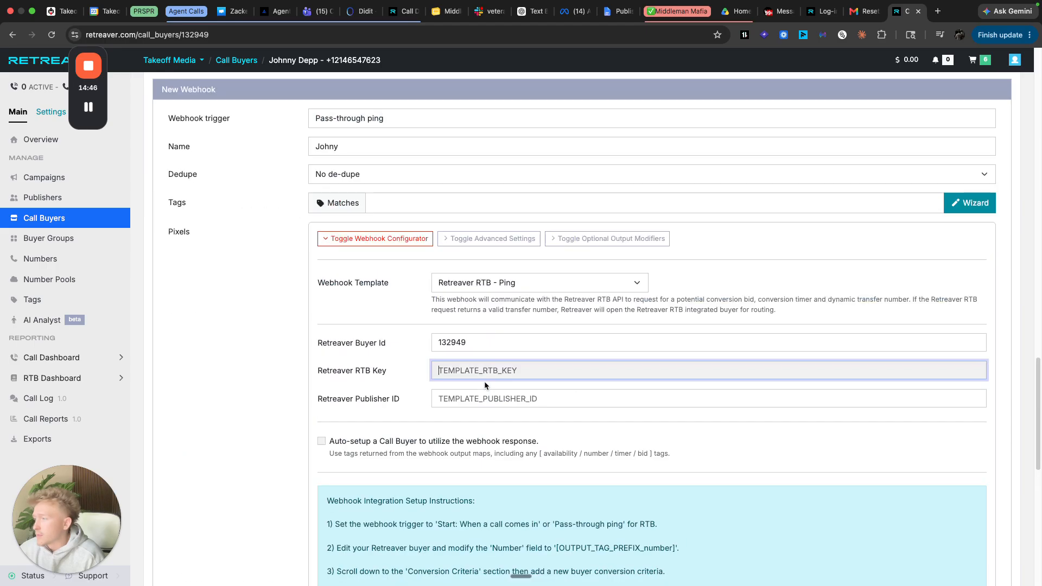
scroll(484, 381, up, 2)
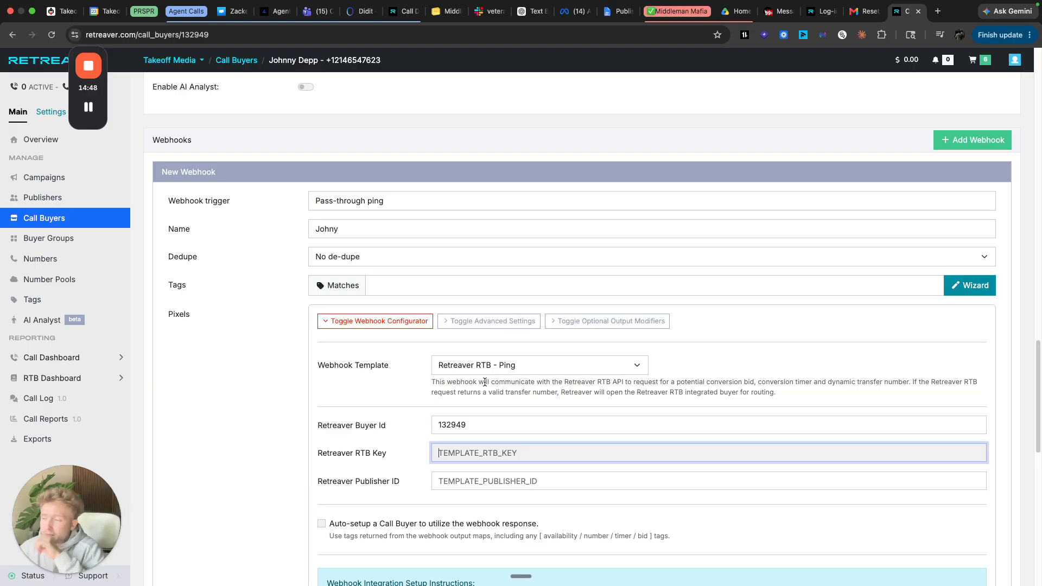
key(Tab)
triple_click(340, 480)
click(341, 476)
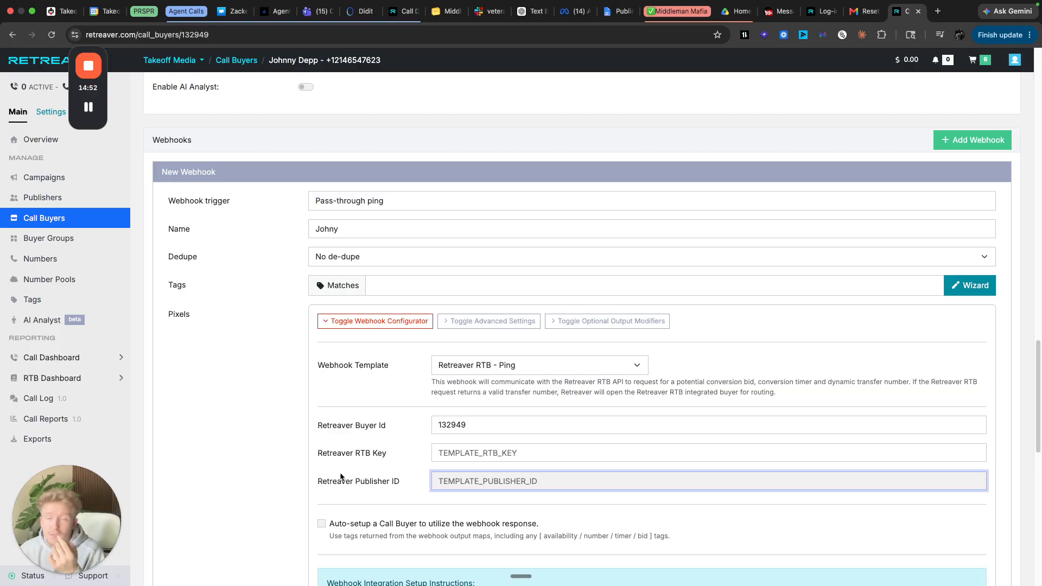
triple_click(332, 454)
click(396, 452)
drag(400, 481, 329, 481)
click(323, 483)
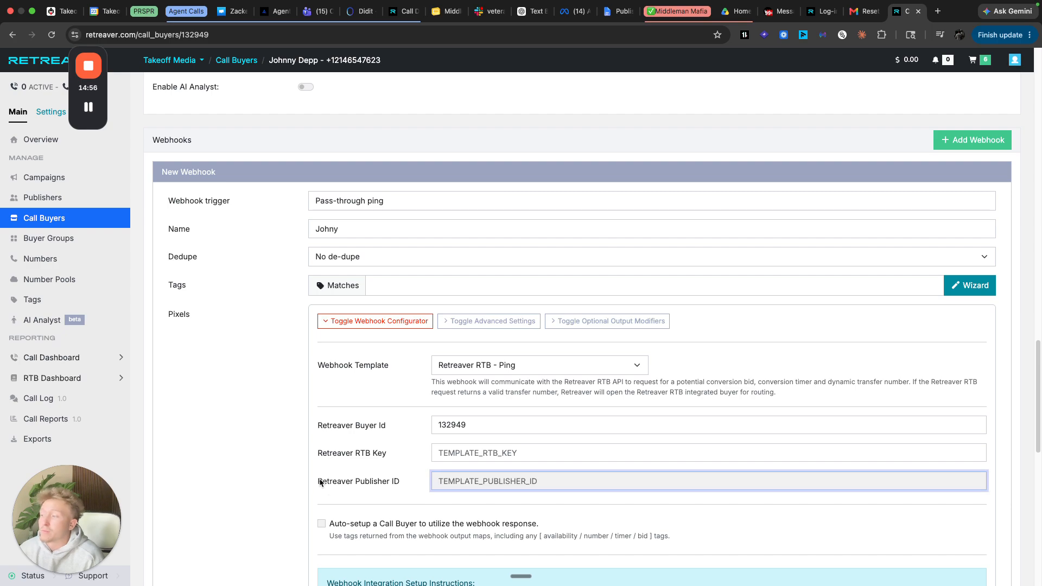
- Enable auto-setup, attempt Create Webhook, then cancel the New Webhook form
scroll(374, 468, down, 5)
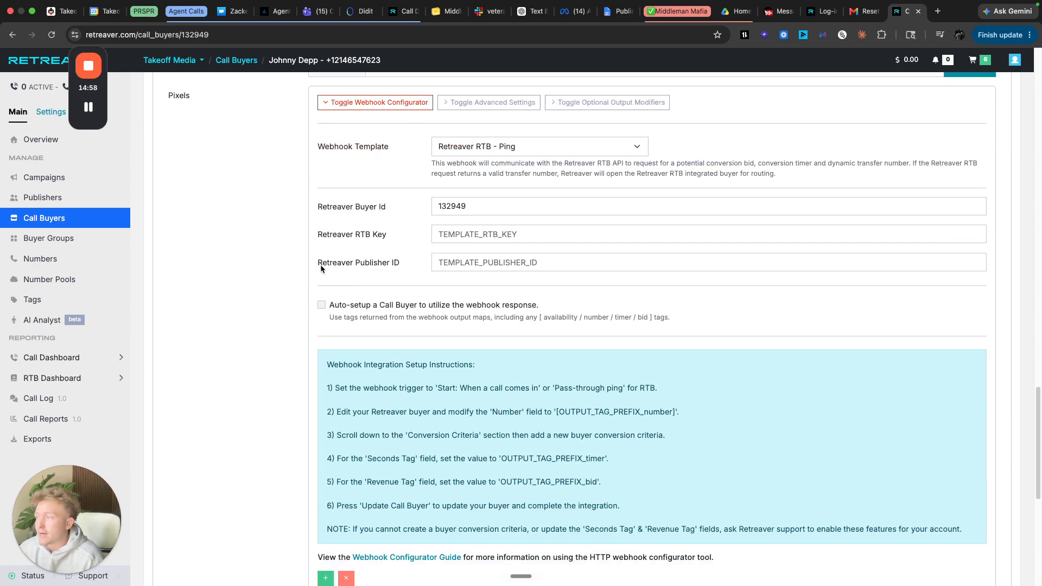
click(321, 305)
scroll(322, 309, down, 4)
click(199, 376)
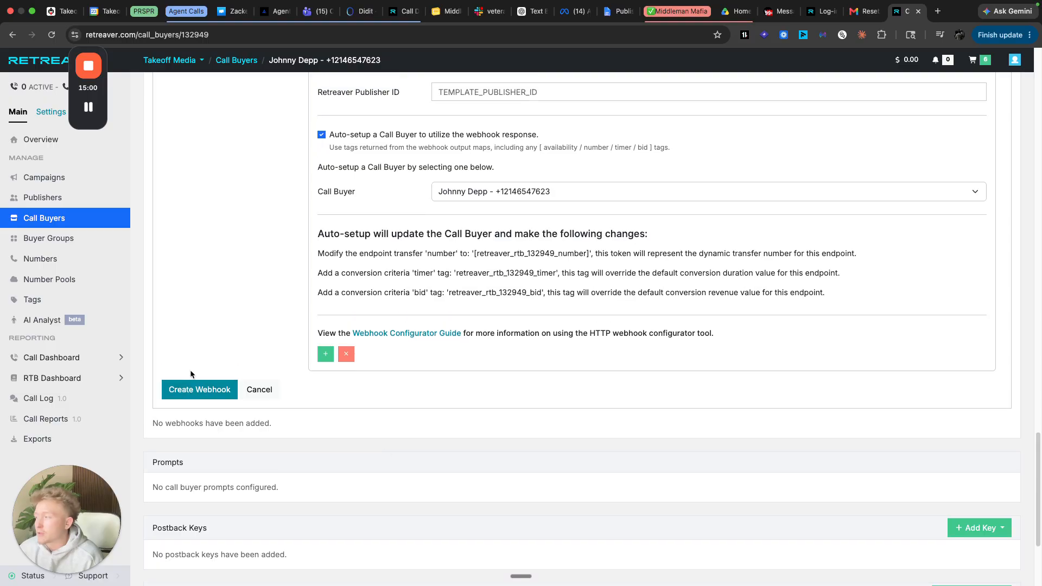
scroll(482, 362, down, 5)
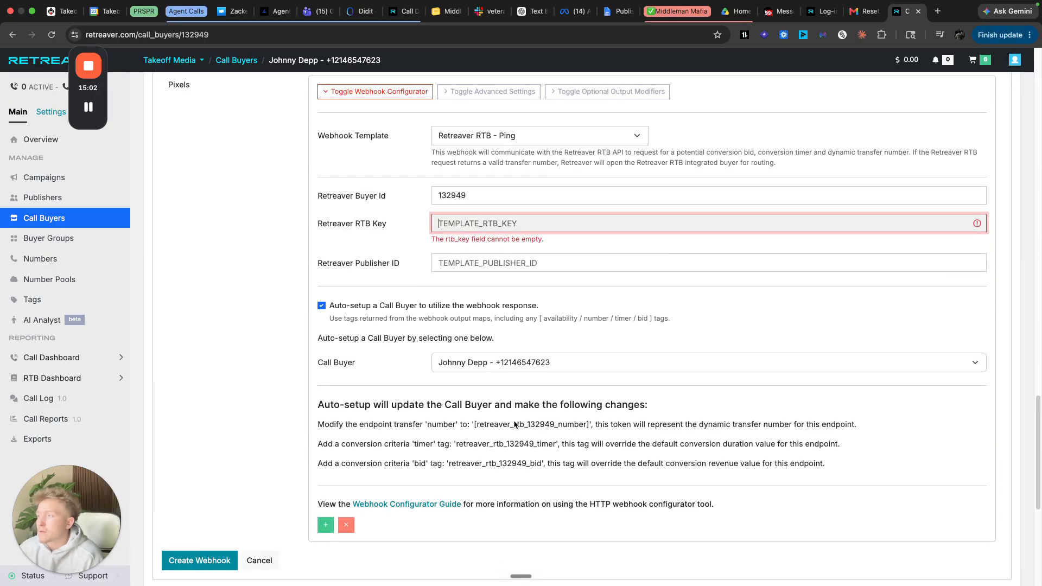
scroll(513, 421, up, 5)
scroll(514, 421, up, 20)
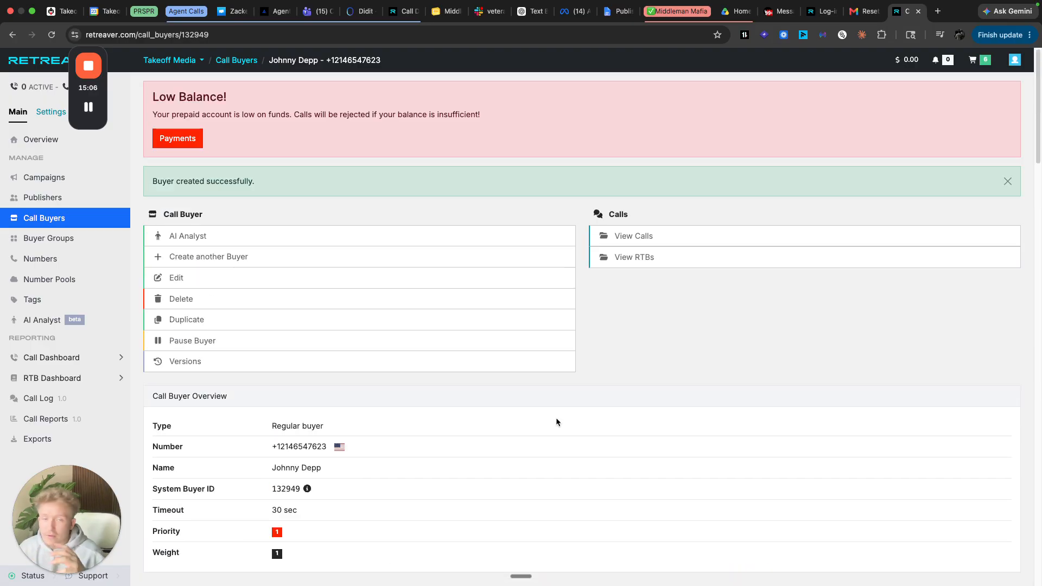
scroll(555, 418, down, 20)
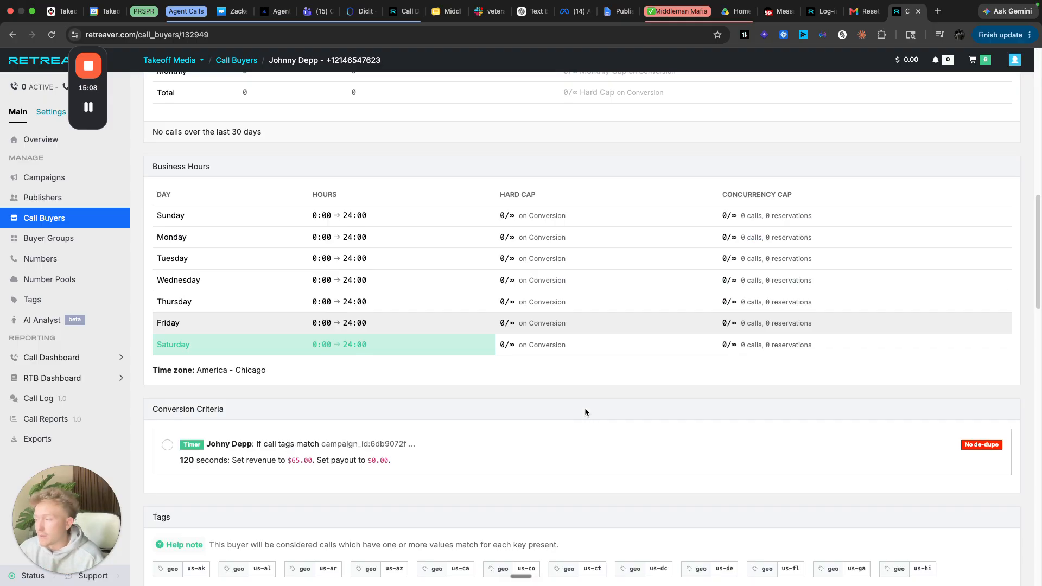
scroll(643, 453, up, 8)
scroll(636, 455, down, 8)
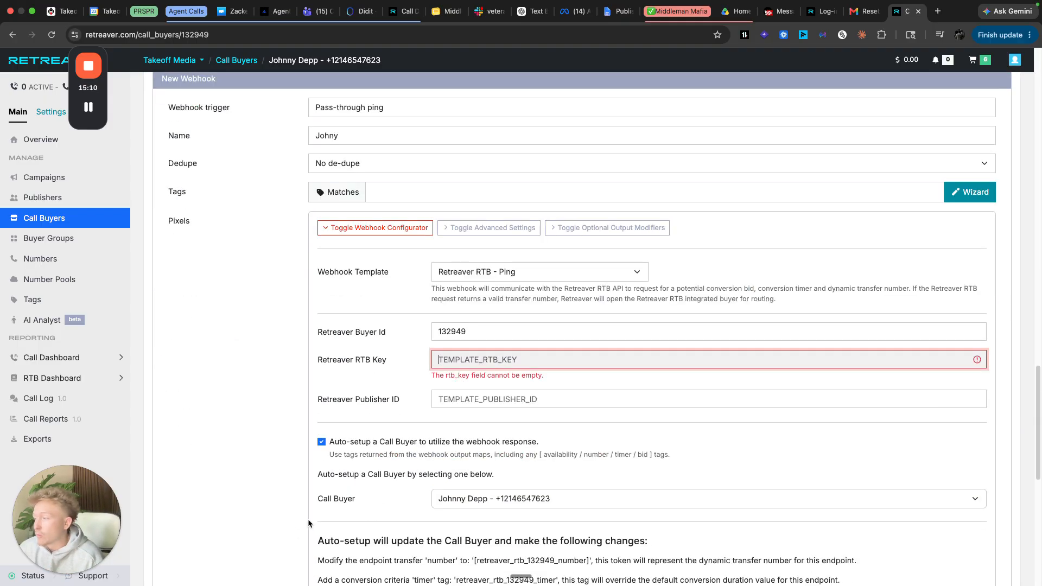
click(259, 463)
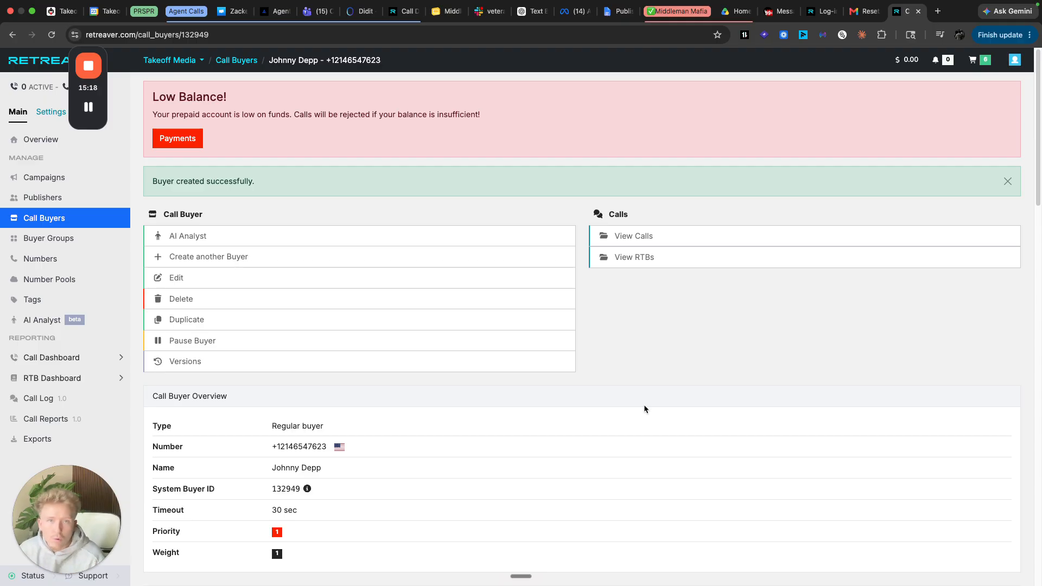
- Open the Auto Insurance 120s campaign for editing
click(59, 182)
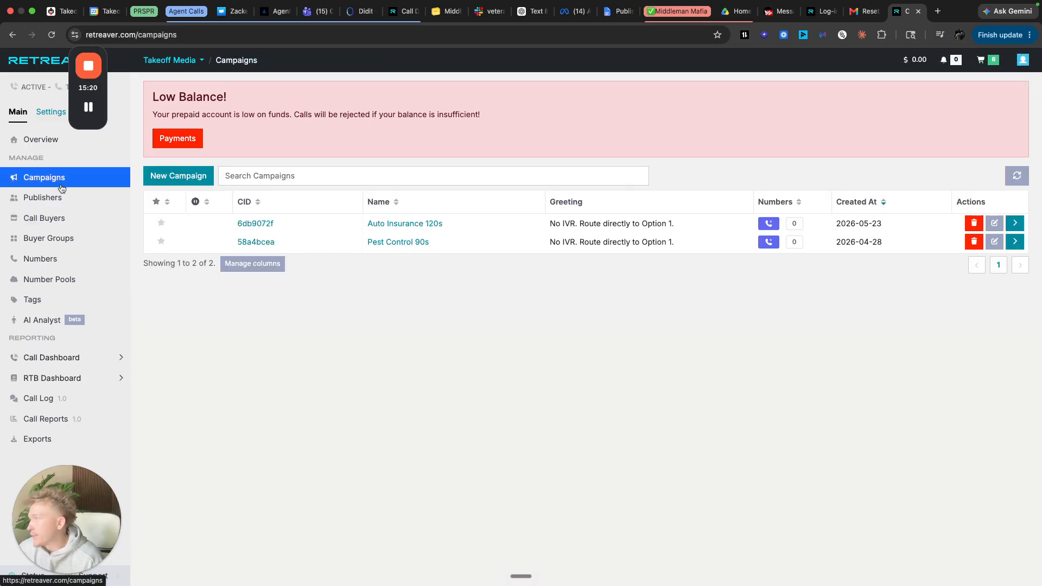
click(423, 228)
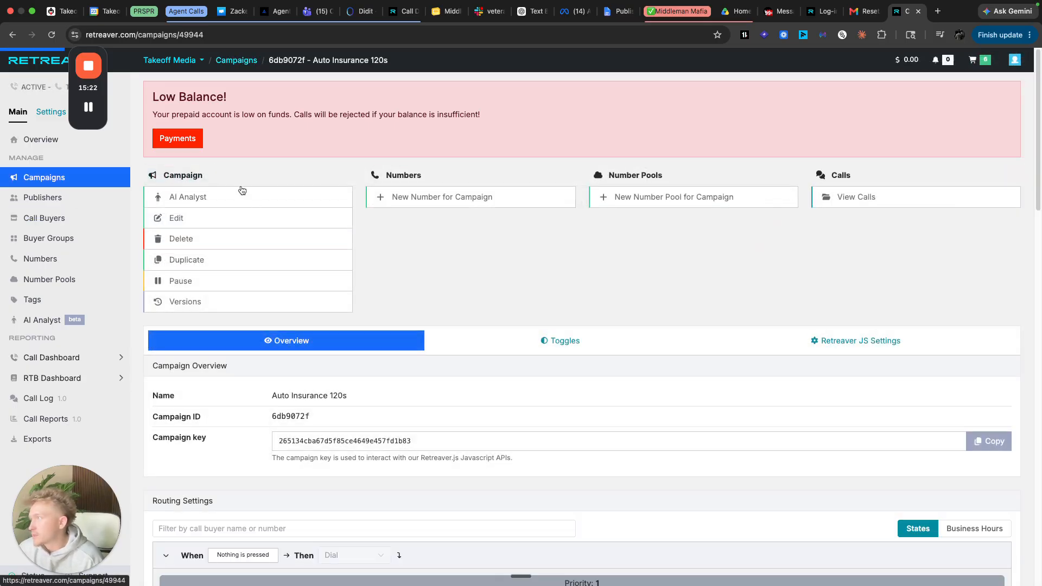
click(211, 222)
scroll(543, 353, down, 1)
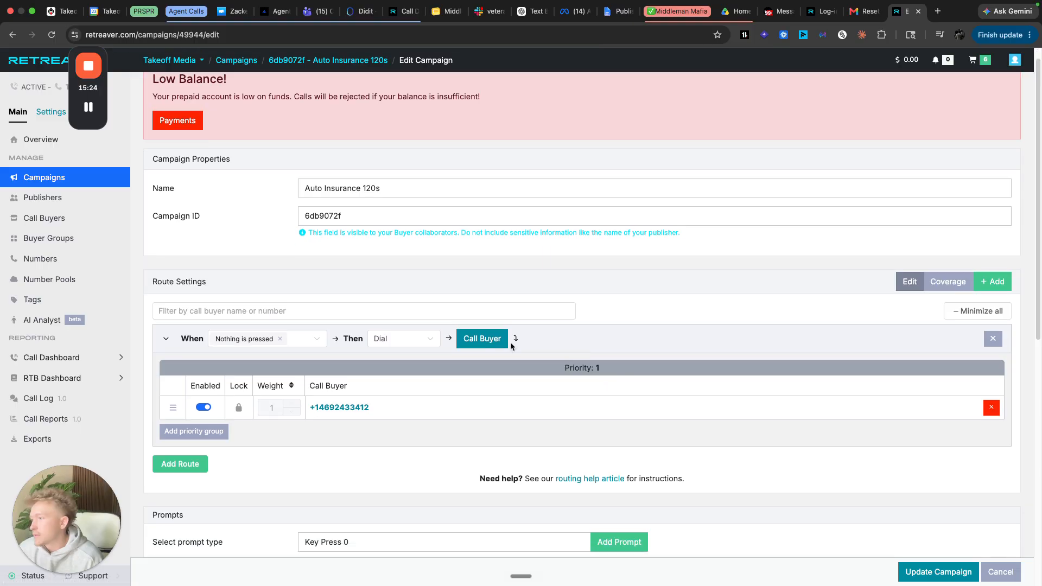
- Search 'joh', add the new call buyer to the route, and update the campaign
click(497, 339)
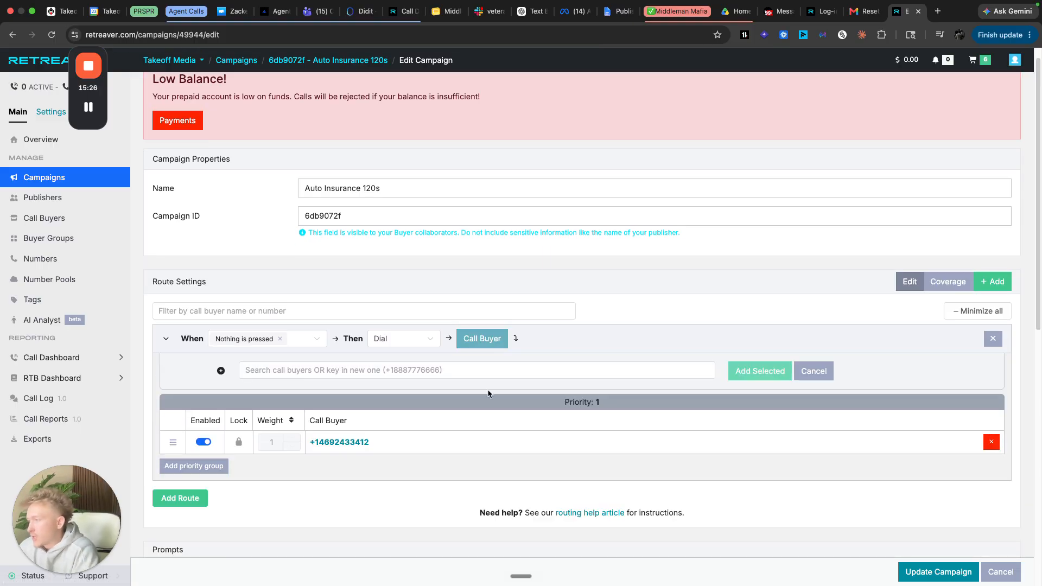
click(481, 370)
text(joh)
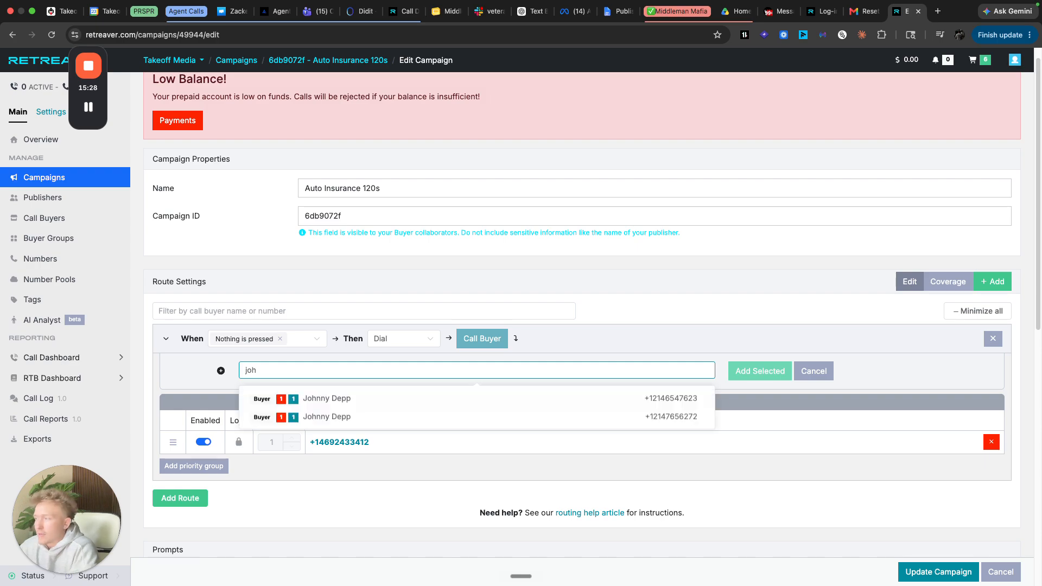
click(467, 402)
click(788, 369)
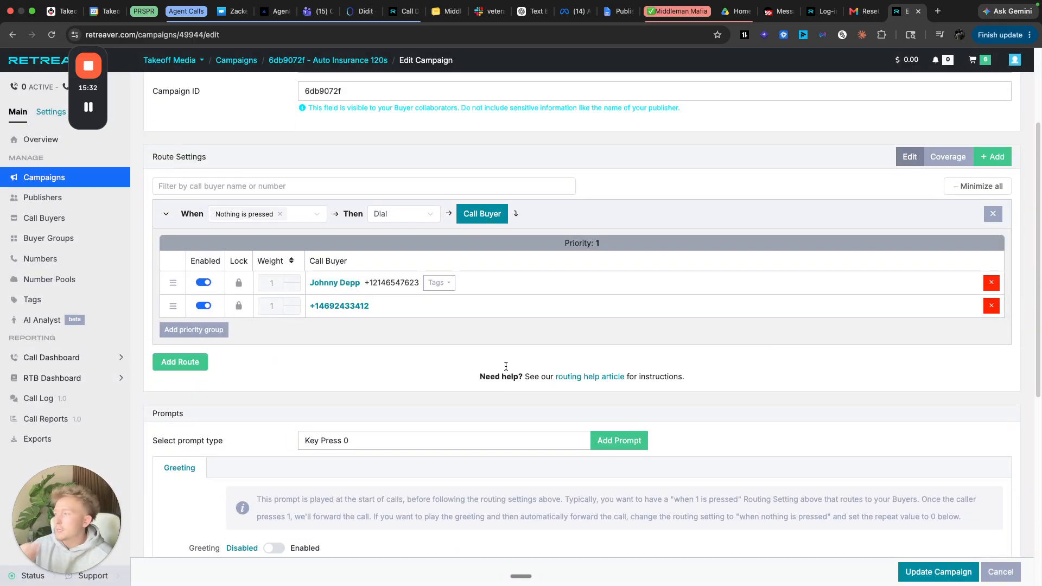
click(966, 578)
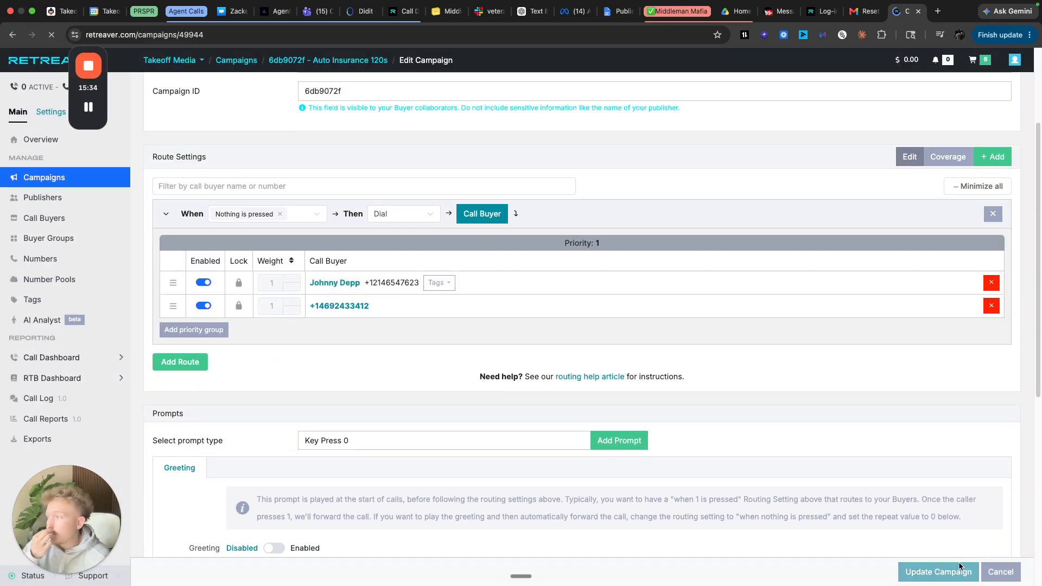
scroll(520, 347, down, 4)
scroll(521, 353, down, 4)
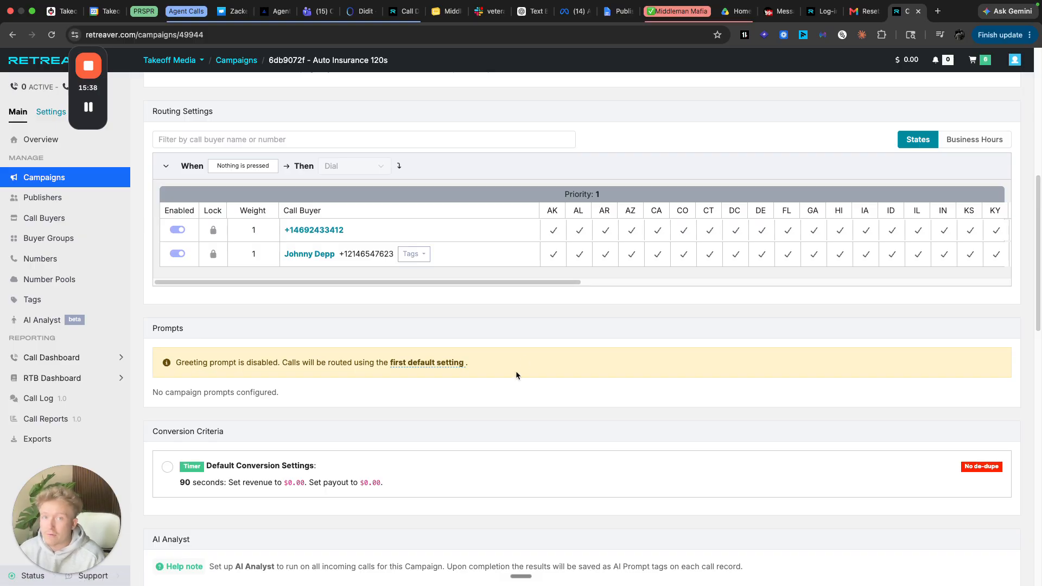
- Pause the new call buyer from its page and confirm the prompt
click(314, 255)
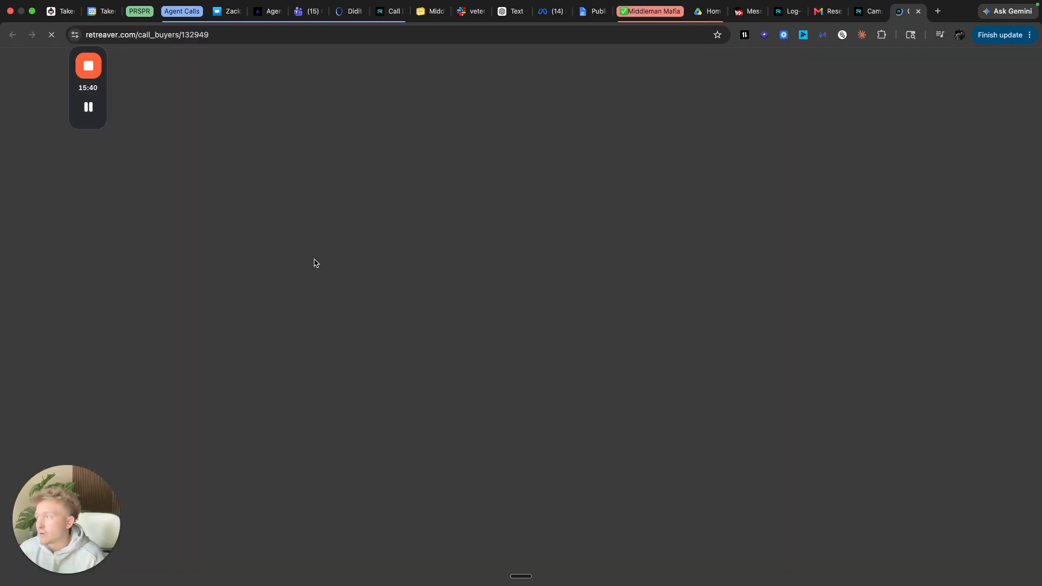
click(291, 281)
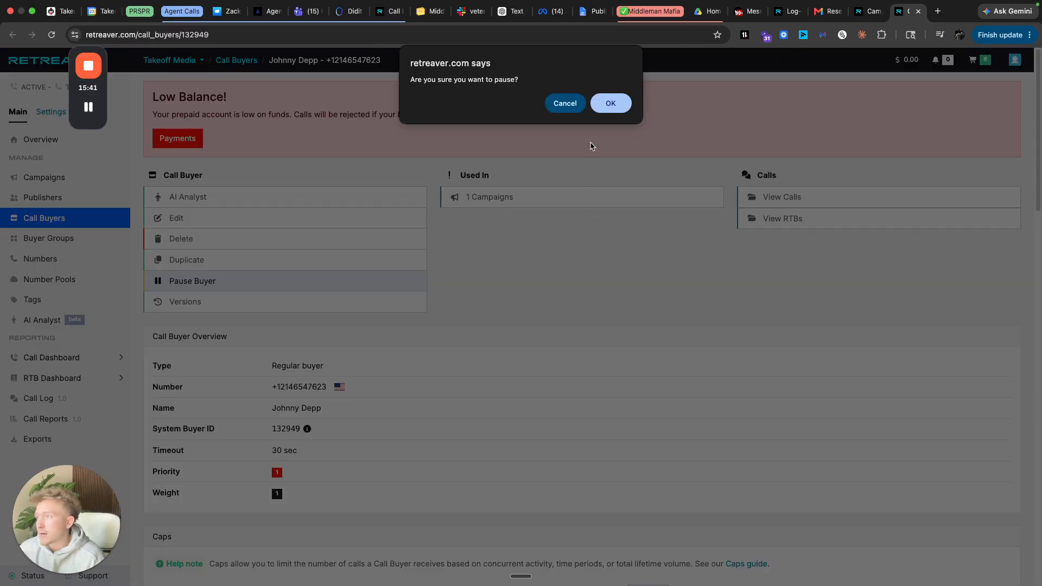
click(608, 102)
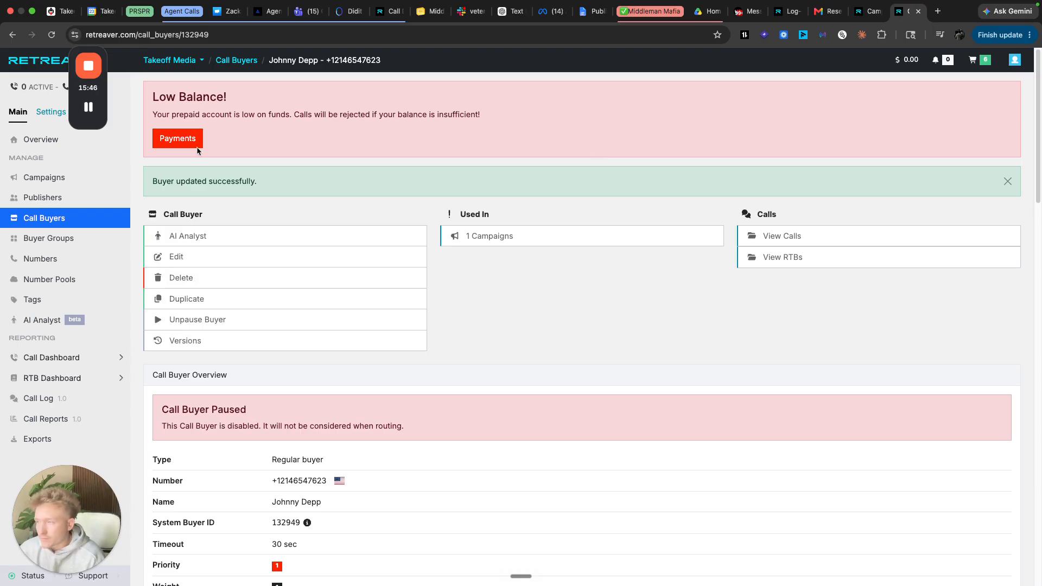
drag(95, 90, 137, 98)
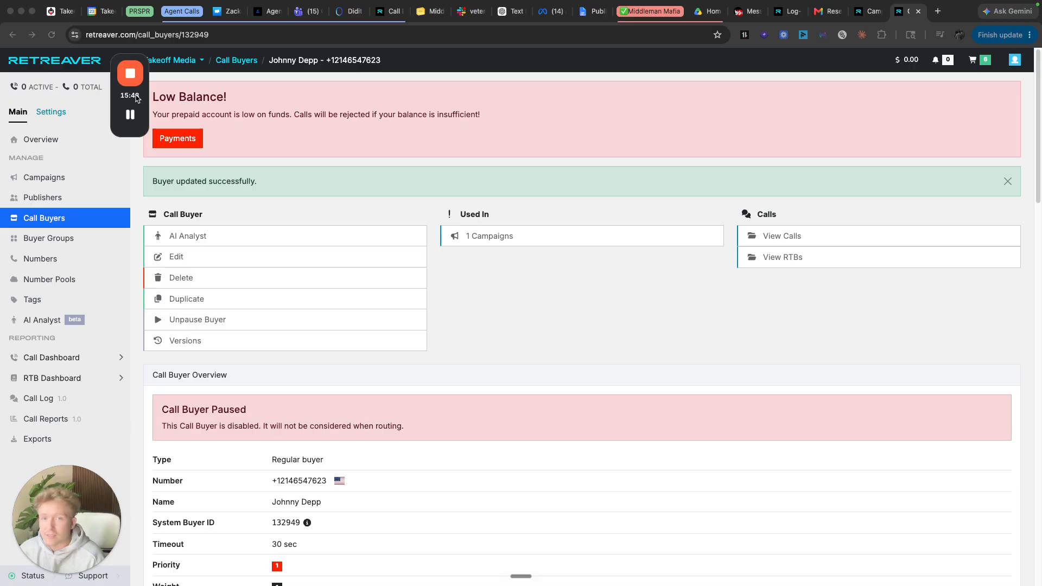
- Go to Settings > Users > Collaborators to view the empty collaborator list
click(60, 116)
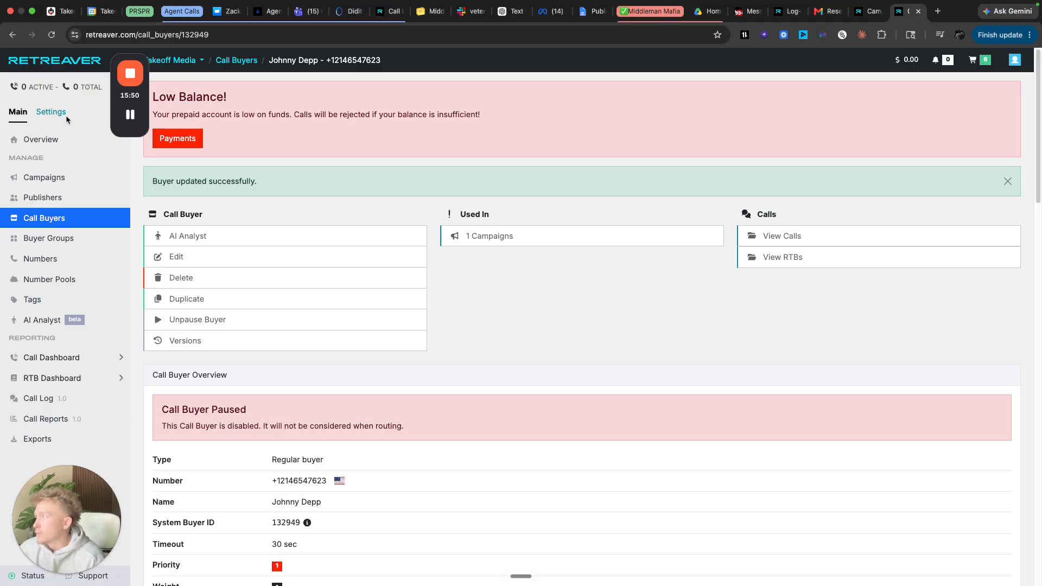
click(63, 117)
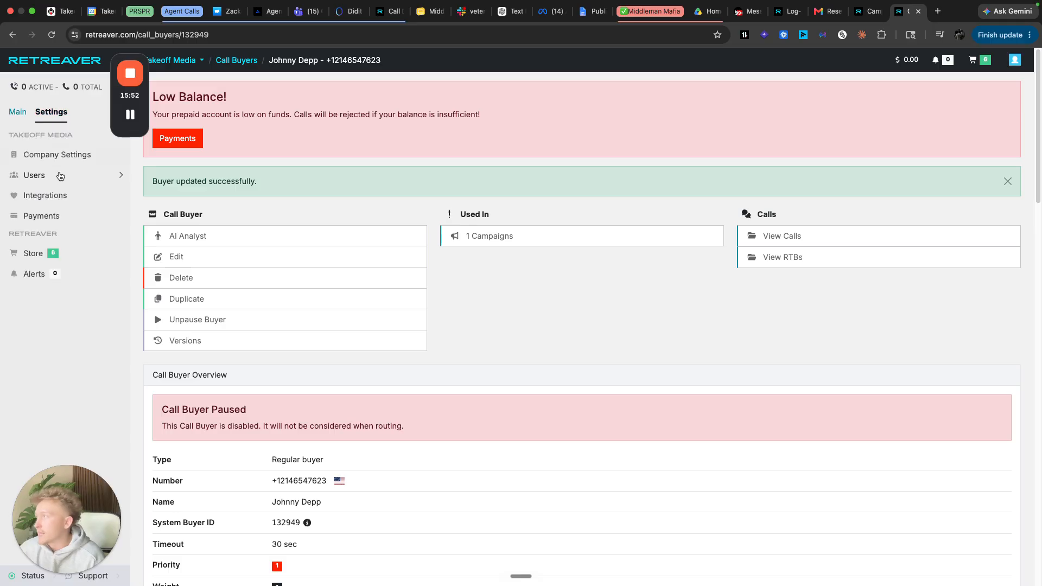
click(63, 175)
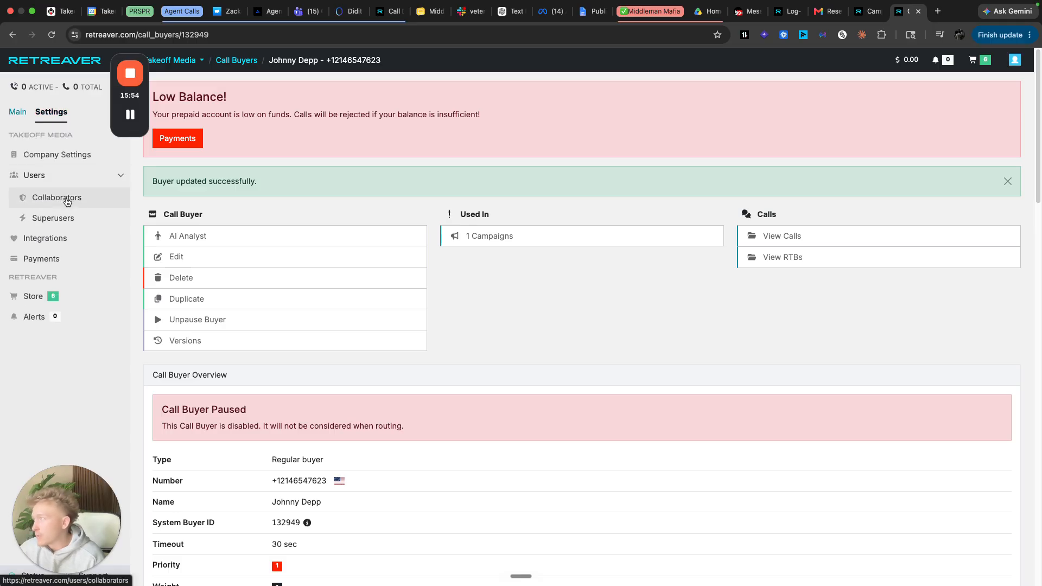
click(67, 200)
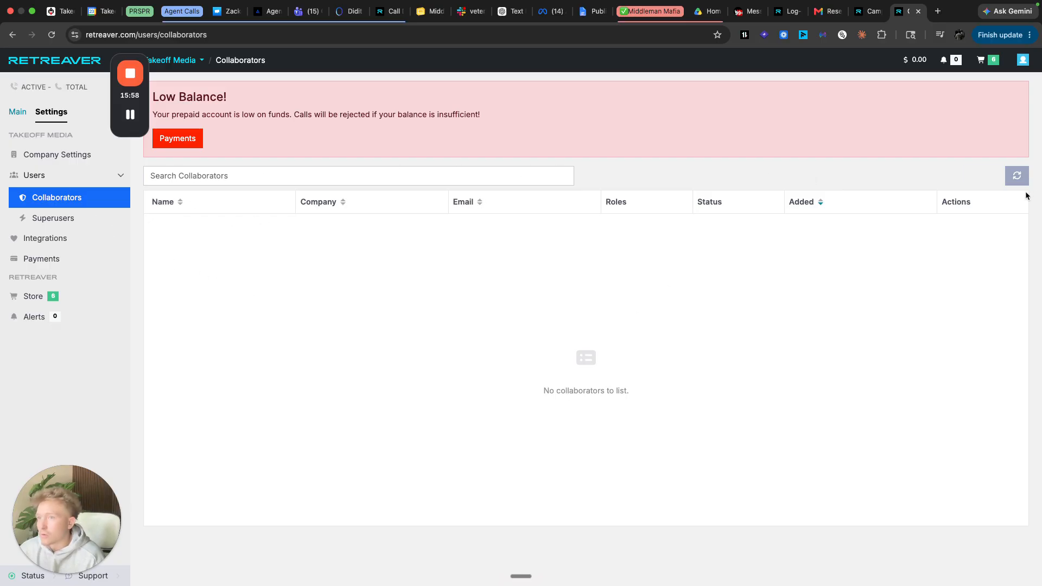
click(346, 176)
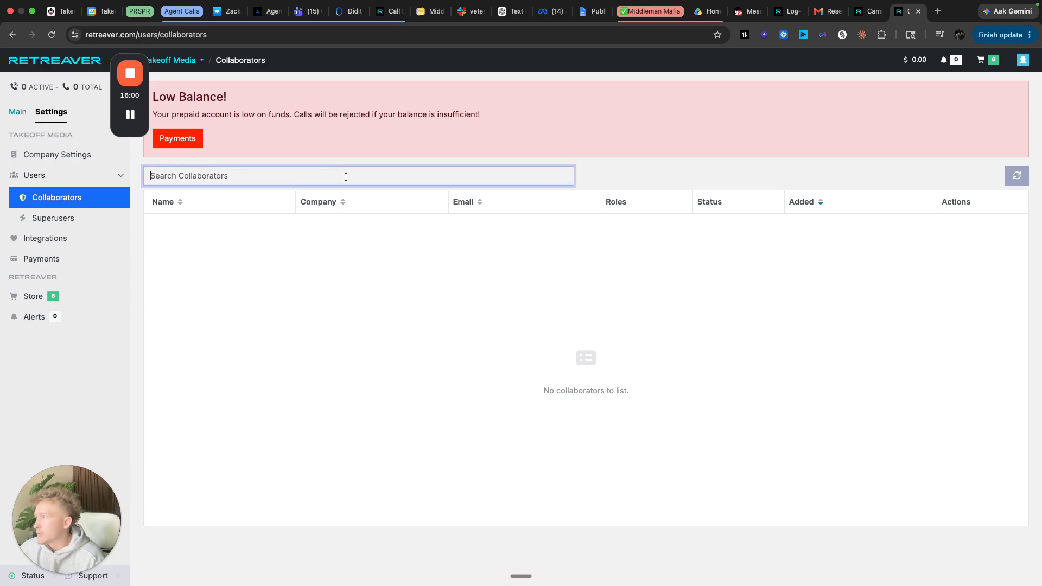
click(70, 175)
click(70, 175)
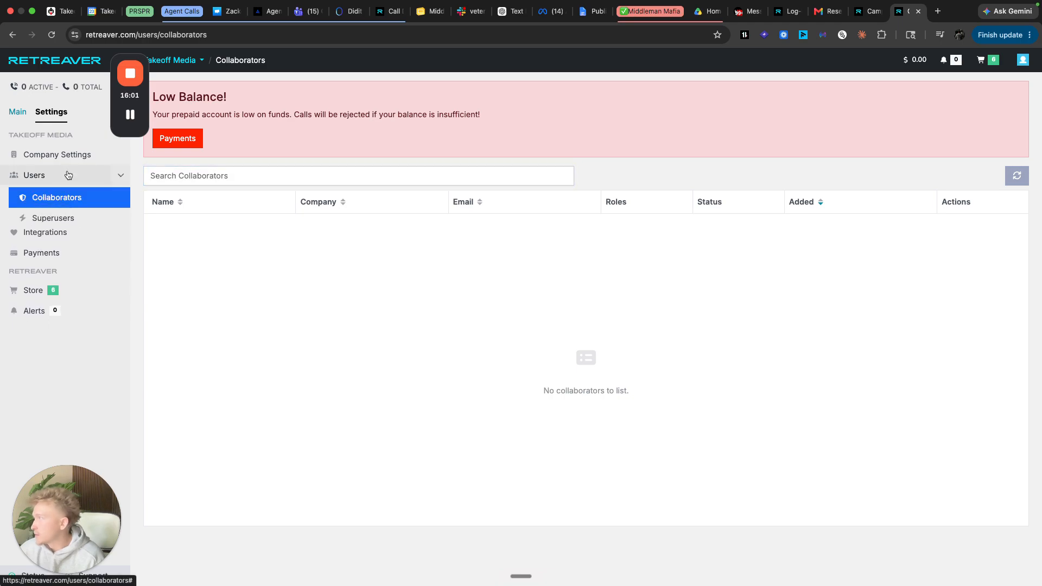
click(20, 121)
click(50, 112)
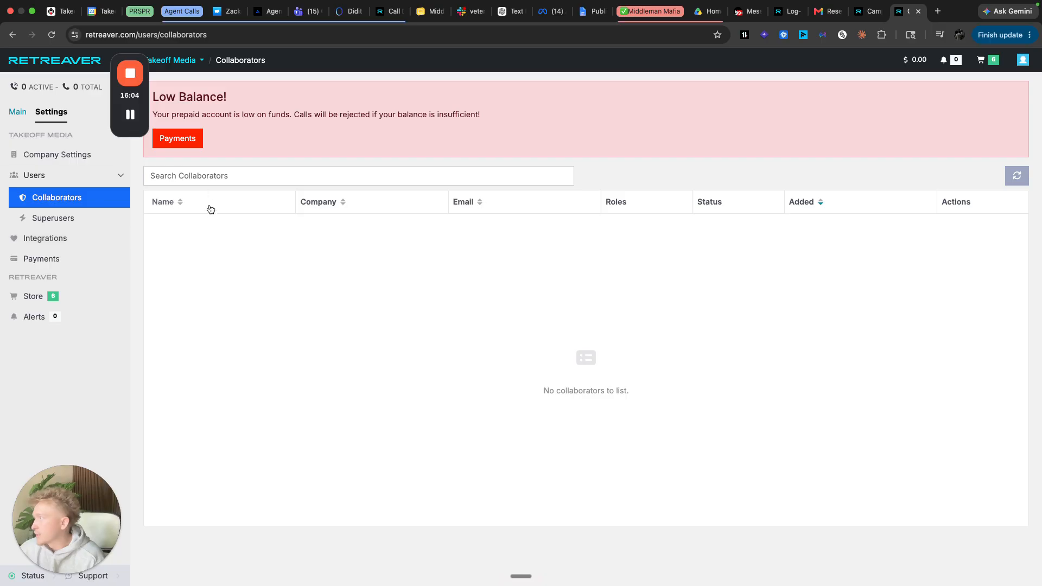
click(17, 112)
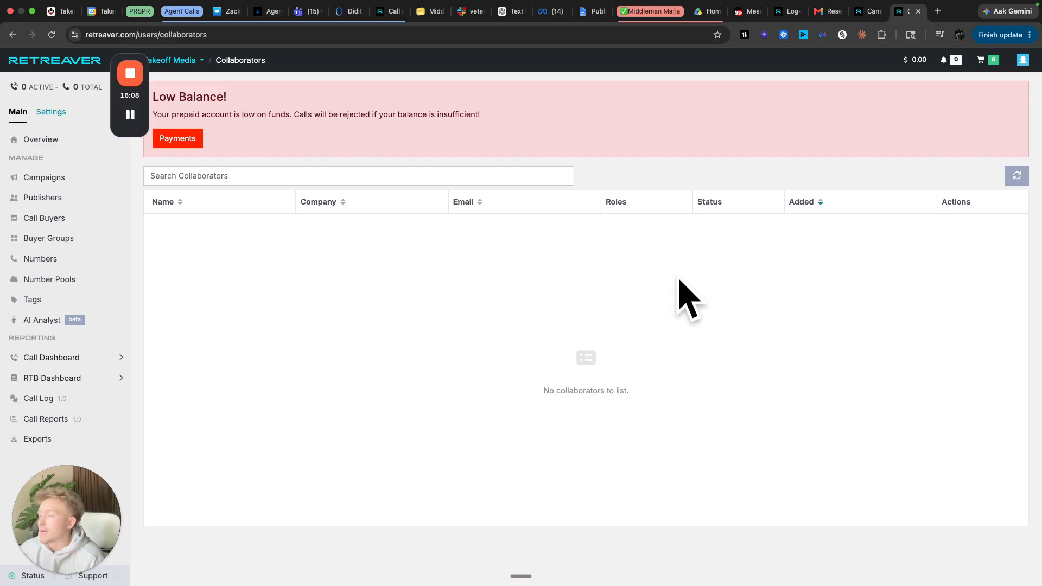
- Start a new collaborator, entering their first name and e-mail address
click(131, 114)
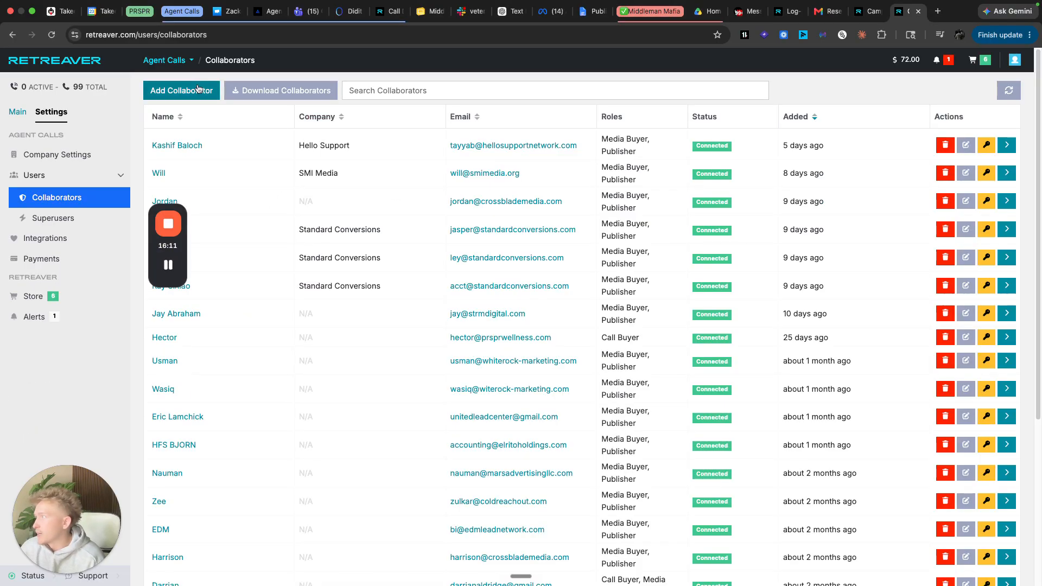
click(198, 89)
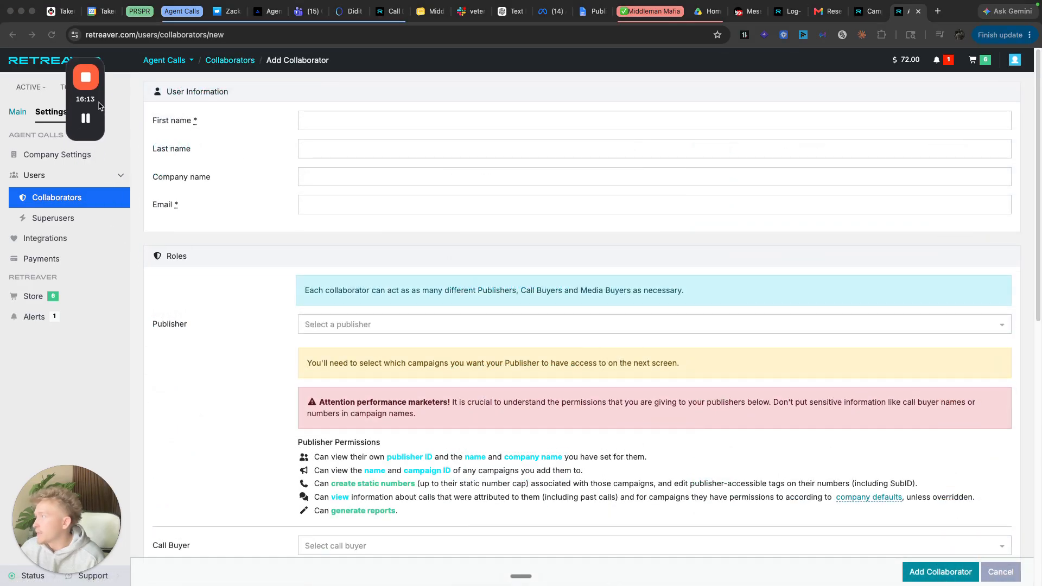
click(244, 124)
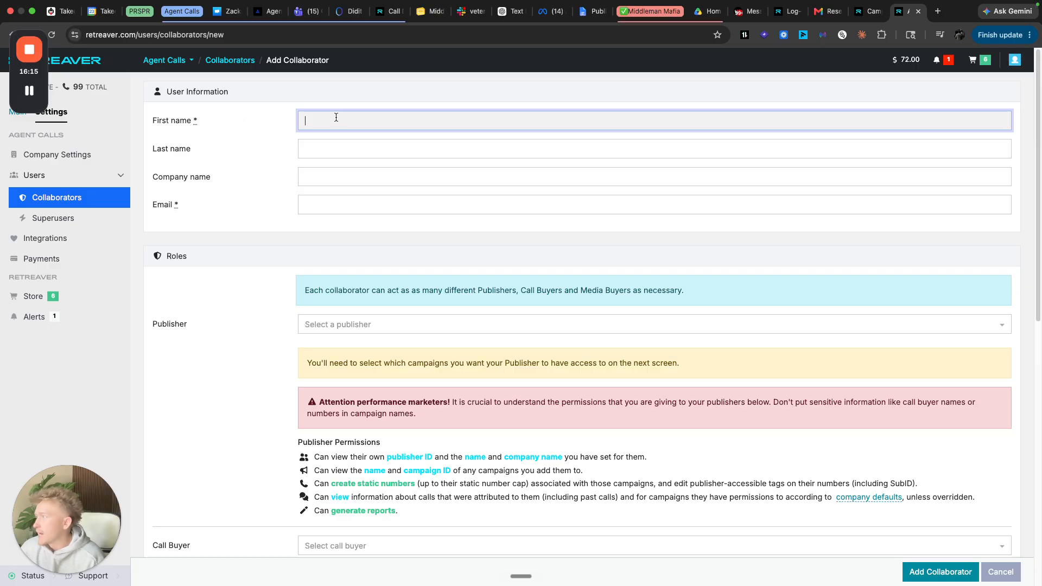
text(Johnn)
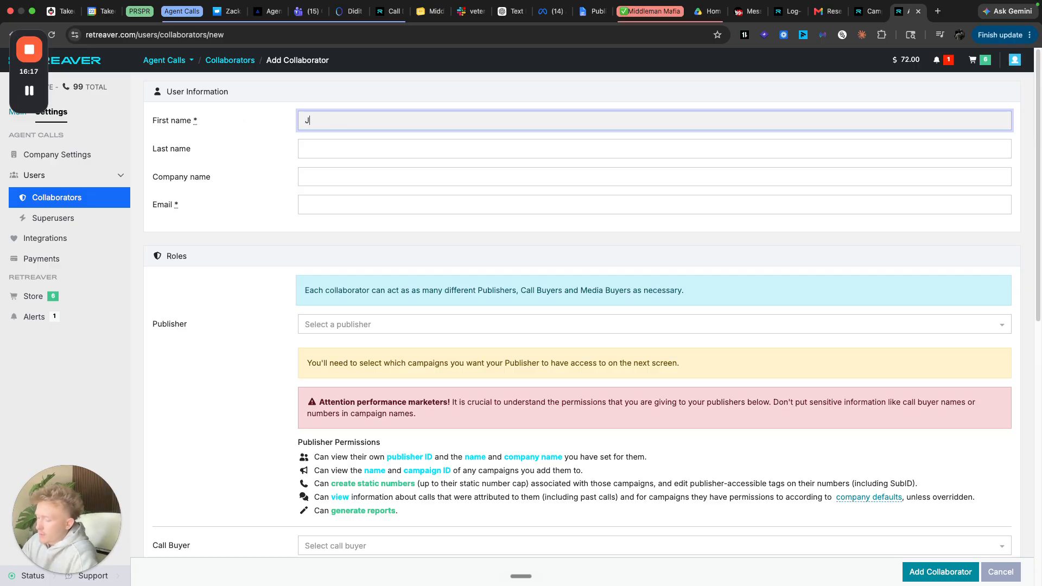
key(Tab)
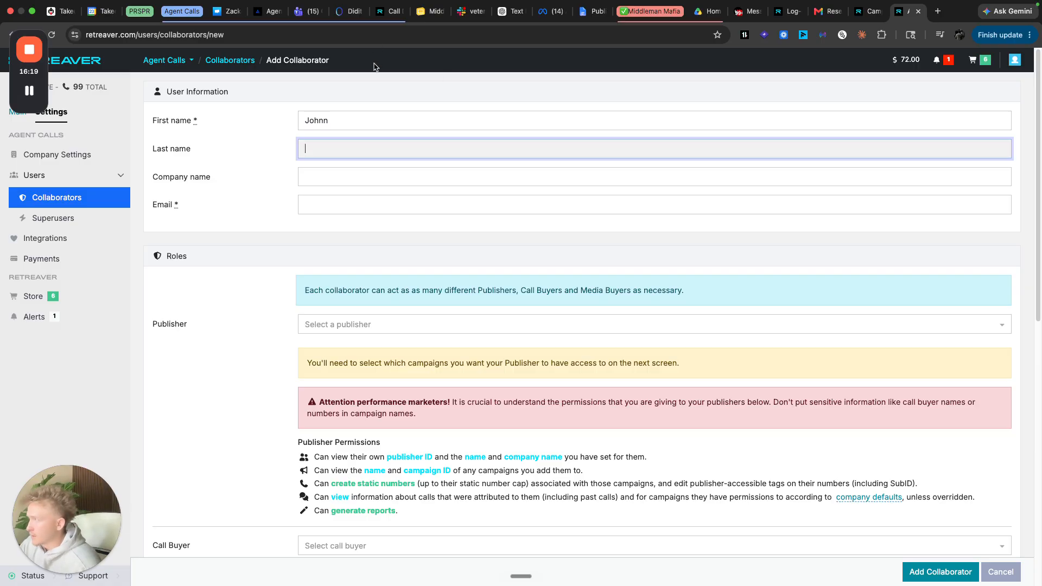
click(317, 207)
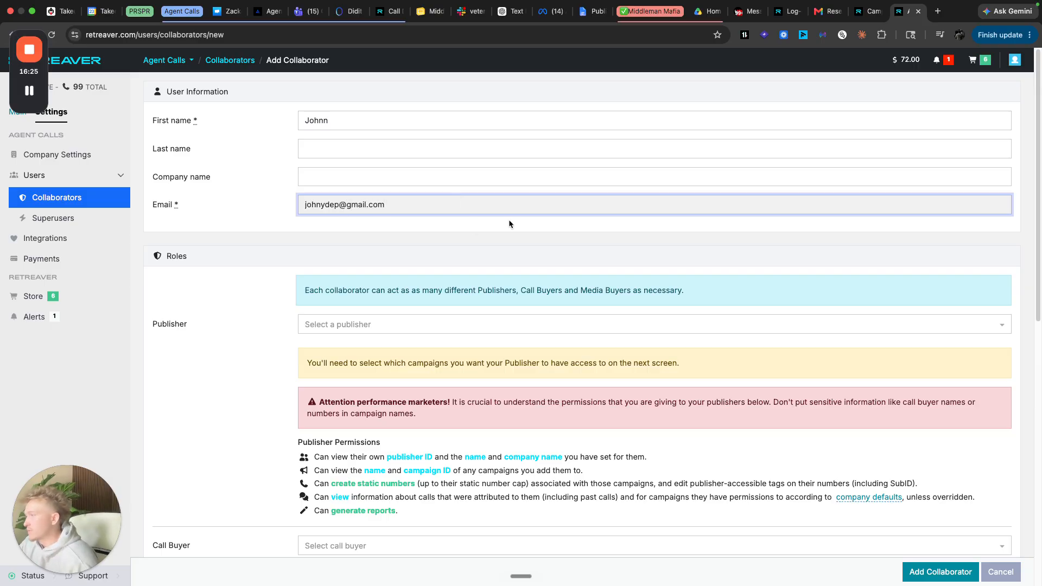
- Assign the matching call buyer to the collaborator
scroll(535, 241, down, 5)
click(400, 332)
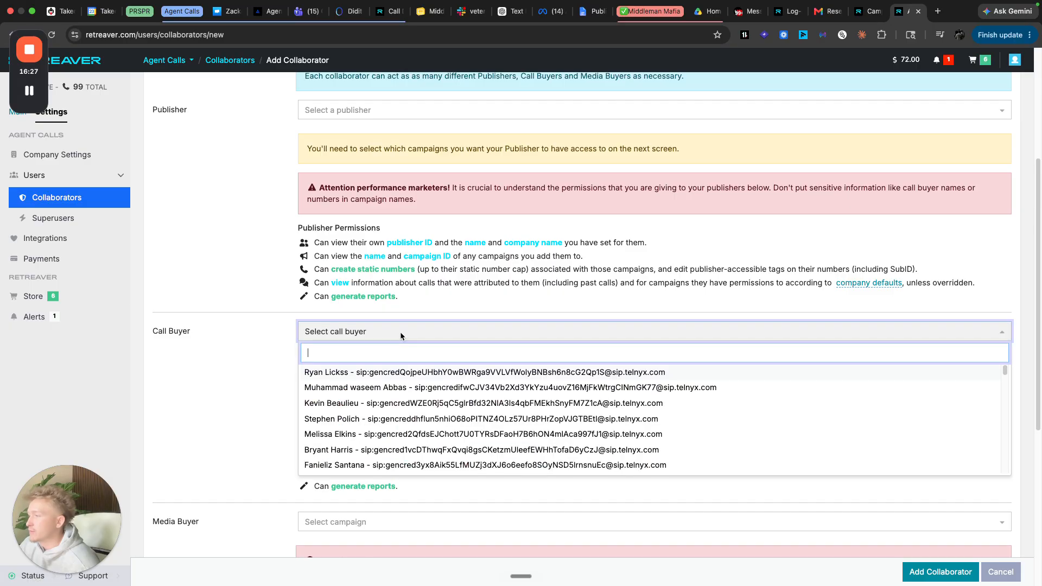
text(johny)
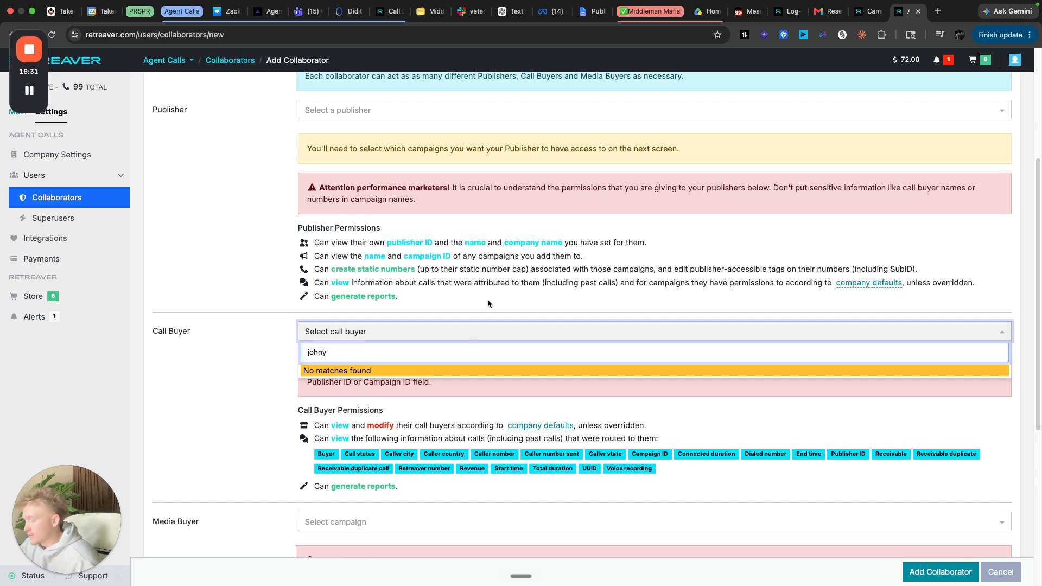
key(BackSpace)
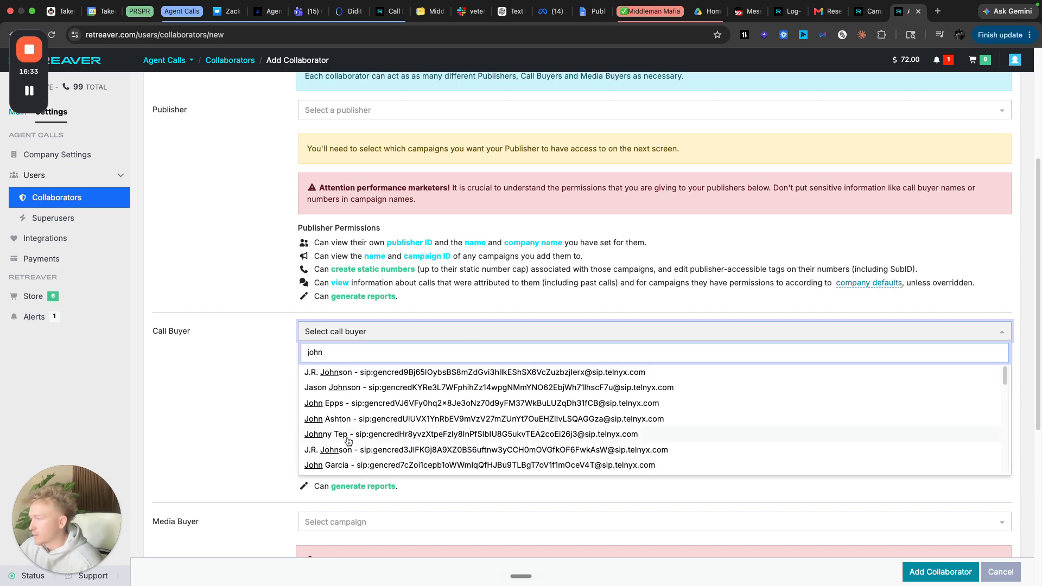
click(348, 444)
click(231, 408)
- Grant media-buyer access to the Health Insurance campaign and add the collaborator
scroll(223, 372, down, 6)
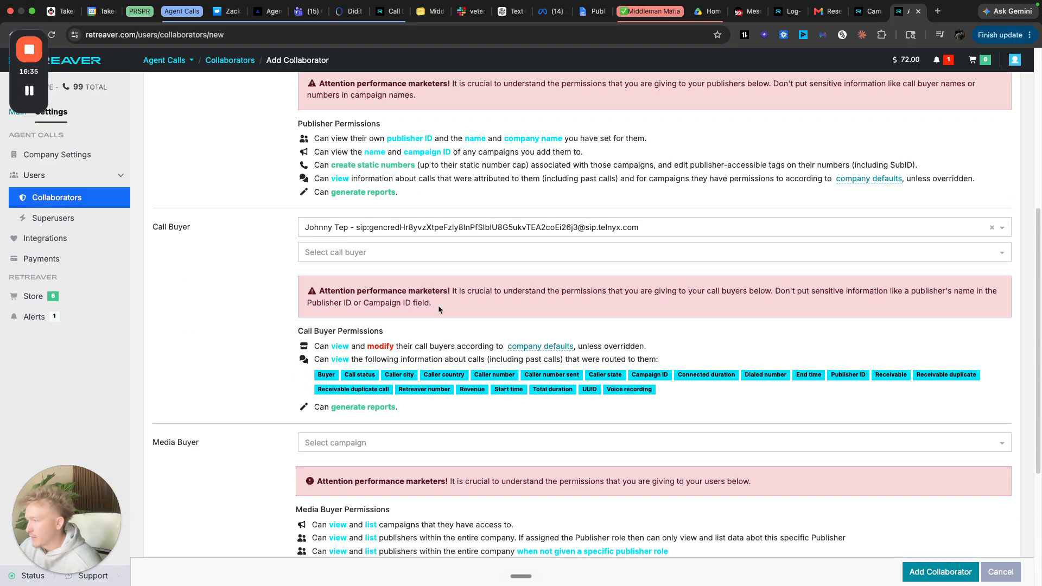
click(362, 228)
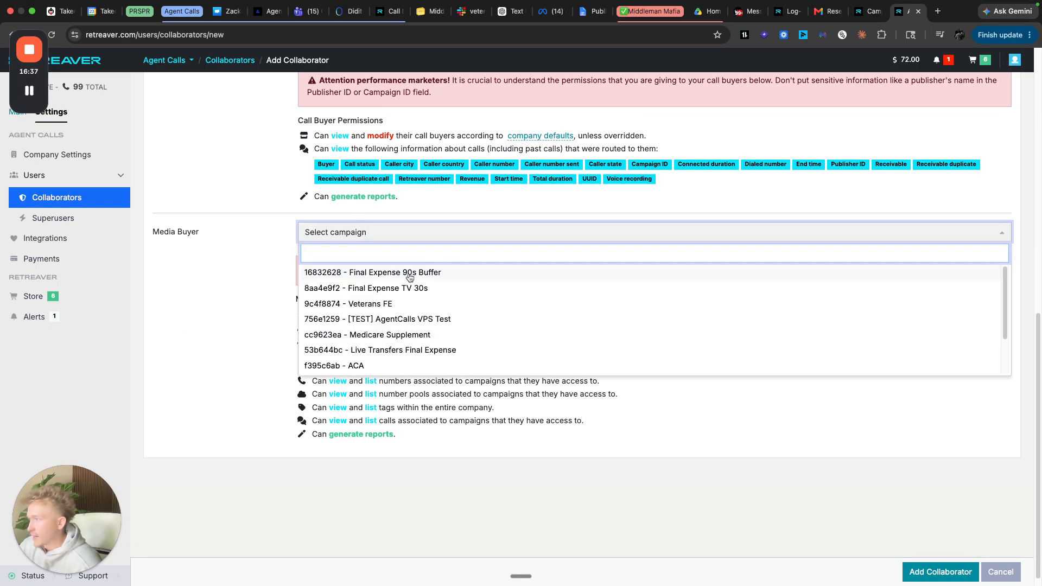
scroll(364, 333, down, 1)
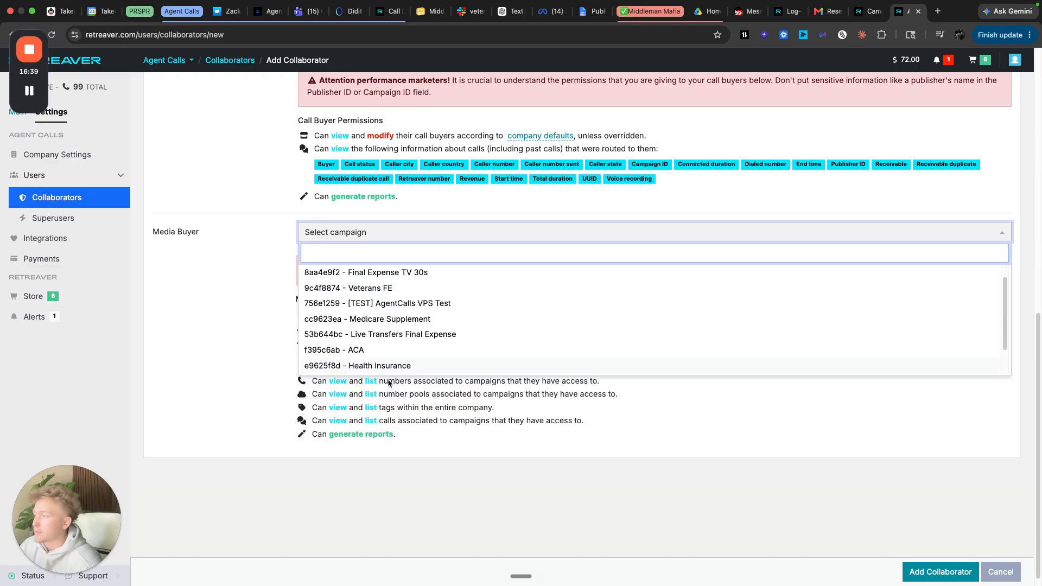
click(399, 369)
drag(255, 363, 278, 354)
click(804, 383)
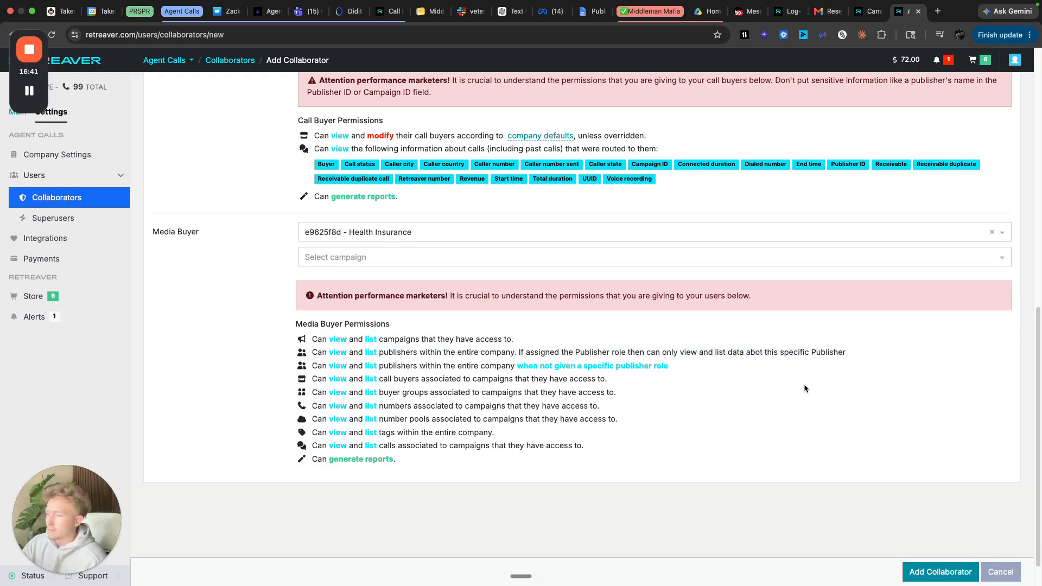
click(943, 573)
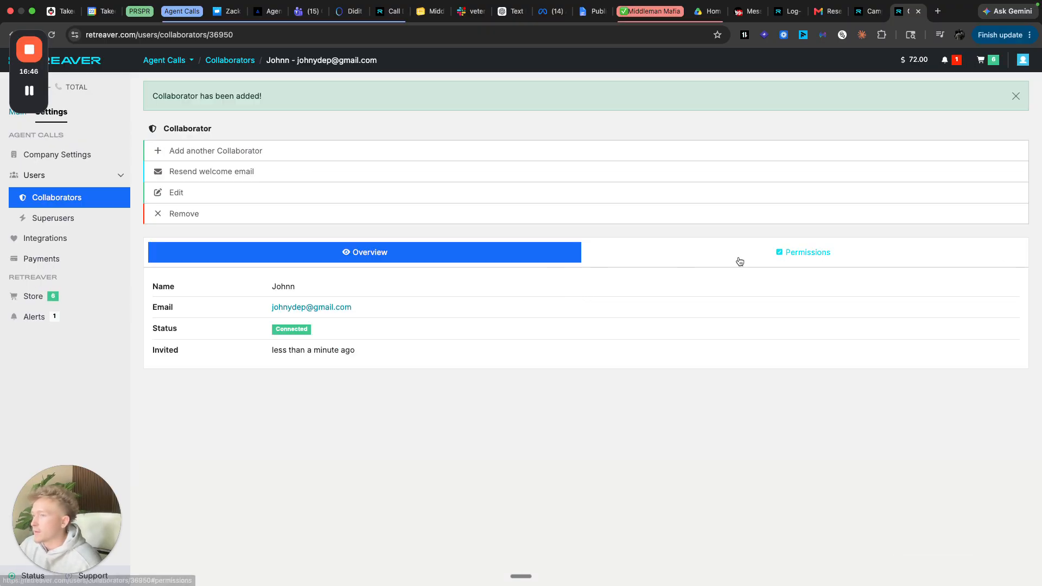
- Check the collaborator's Permissions and Overview tabs, then switch back to Takeoff Media
click(740, 260)
scroll(508, 380, down, 4)
scroll(506, 374, up, 6)
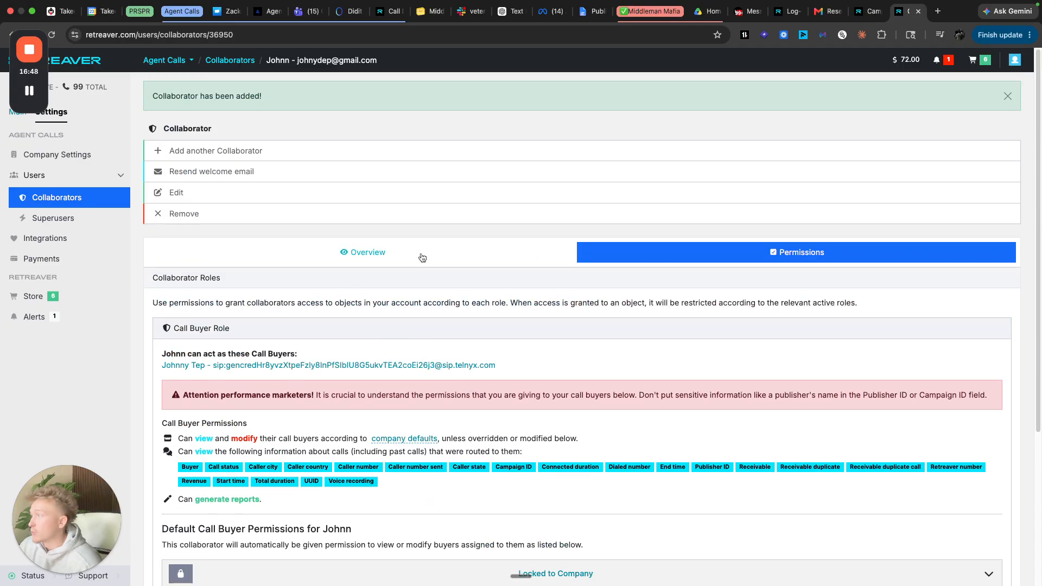
click(422, 257)
click(626, 259)
scroll(492, 335, down, 4)
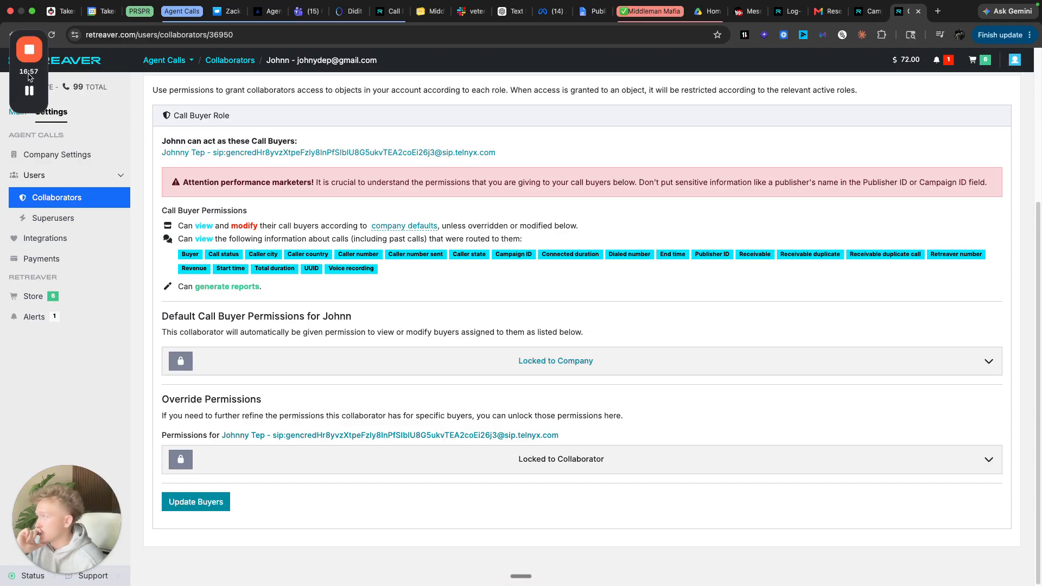
click(30, 91)
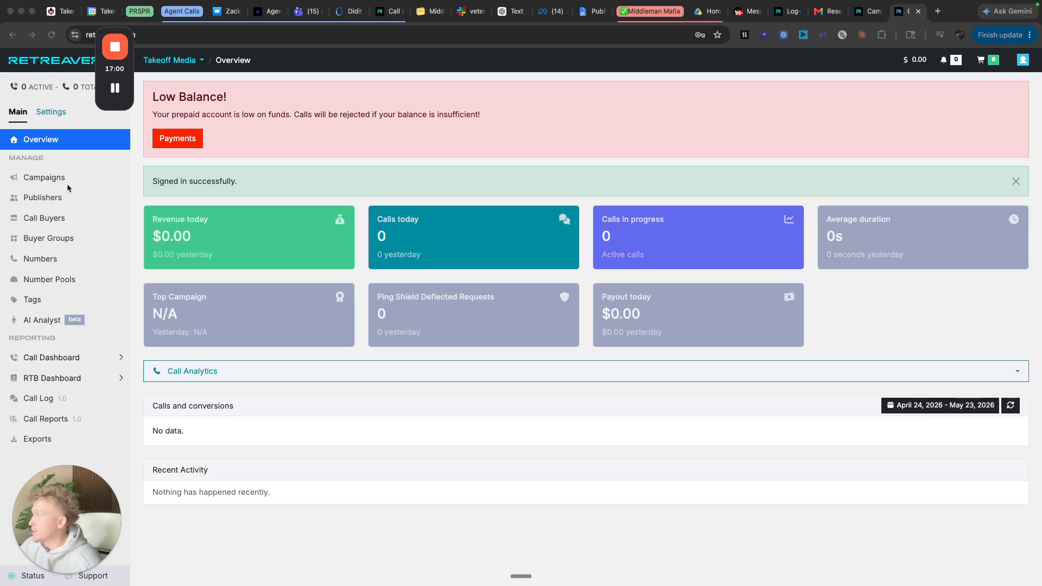
- Open the paused call buyer's details from Call Buyers, then open the Support help center
click(64, 220)
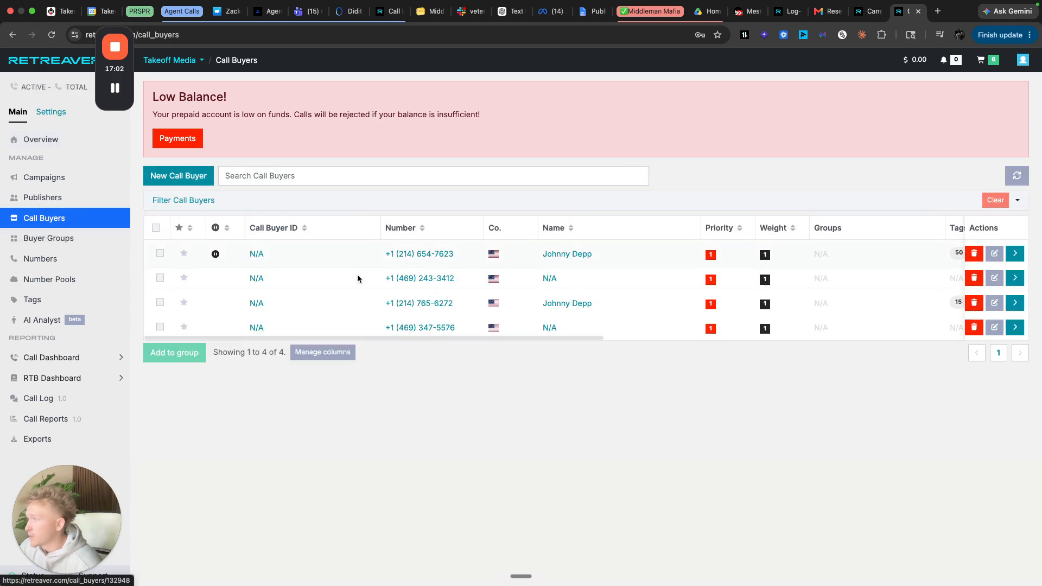
click(570, 258)
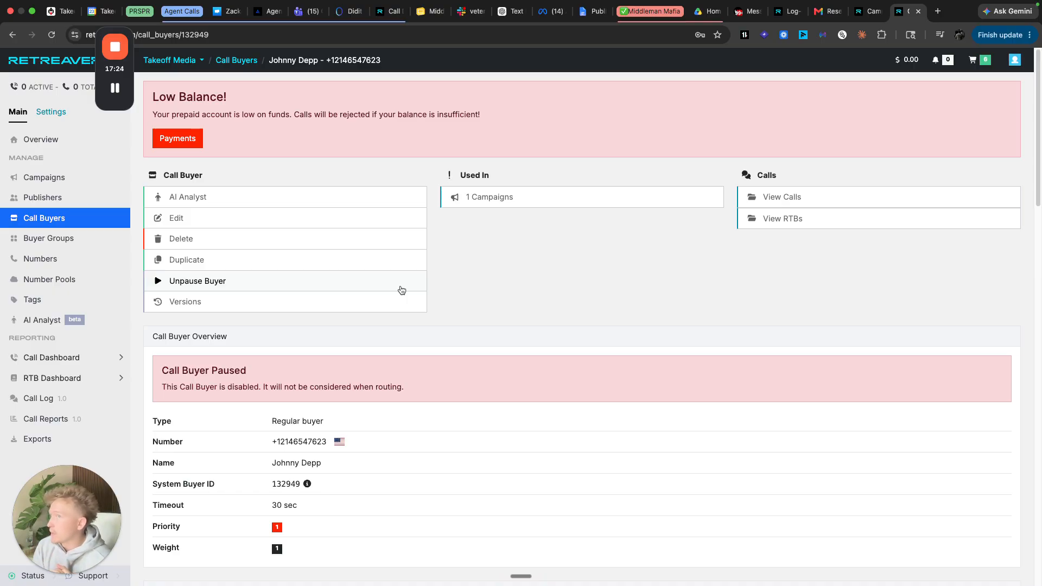
click(1014, 59)
click(640, 222)
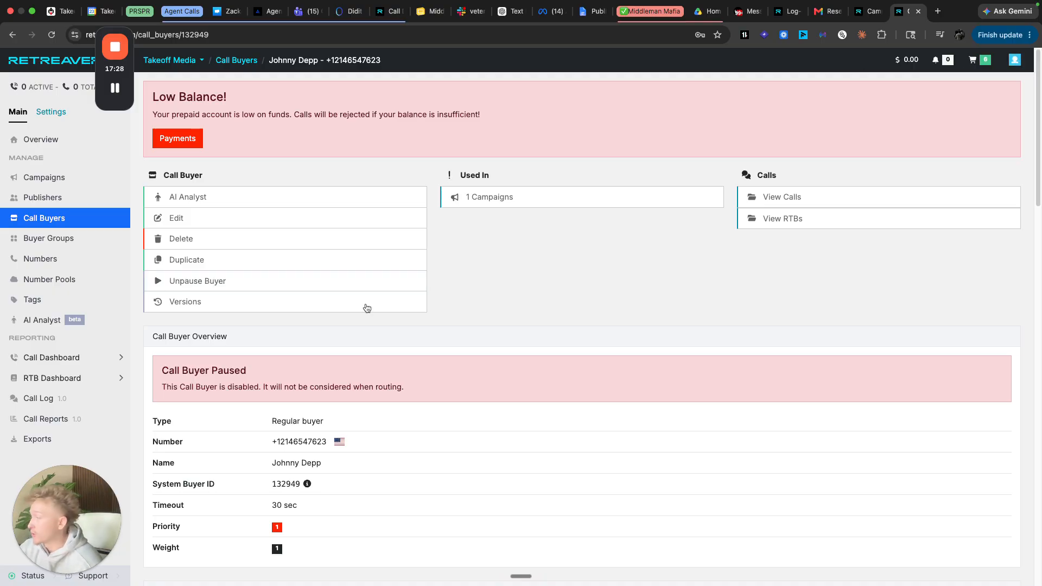
click(93, 576)
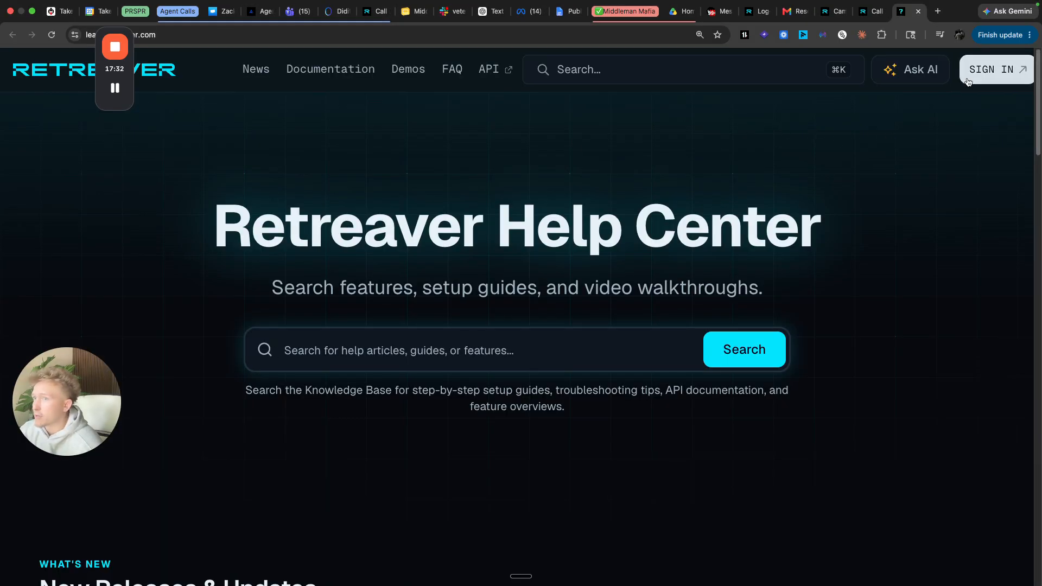
- Bring up the Submit Ticket form, then return to the call buyer's tab
scroll(451, 341, down, 20)
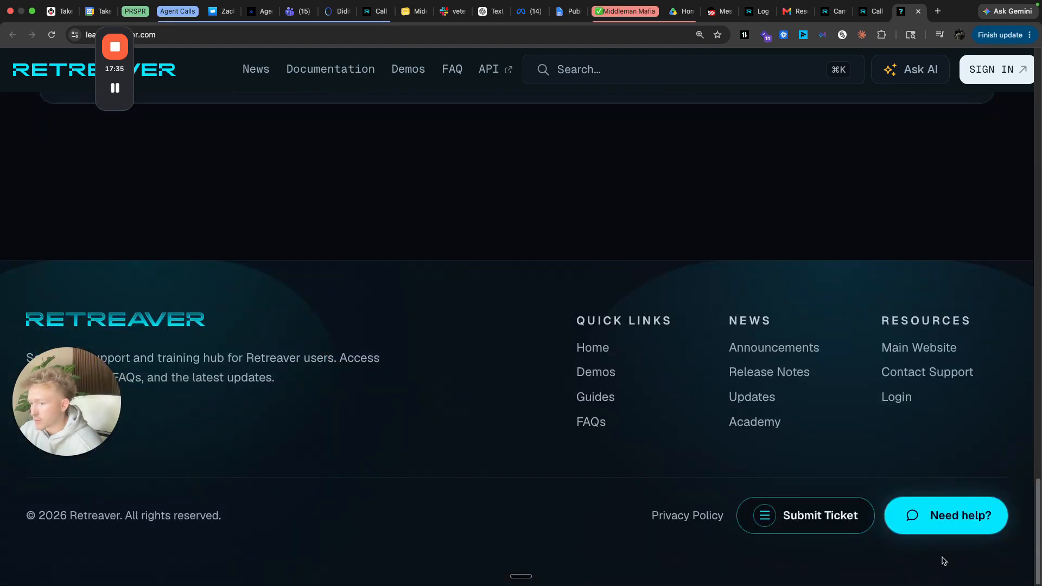
click(823, 525)
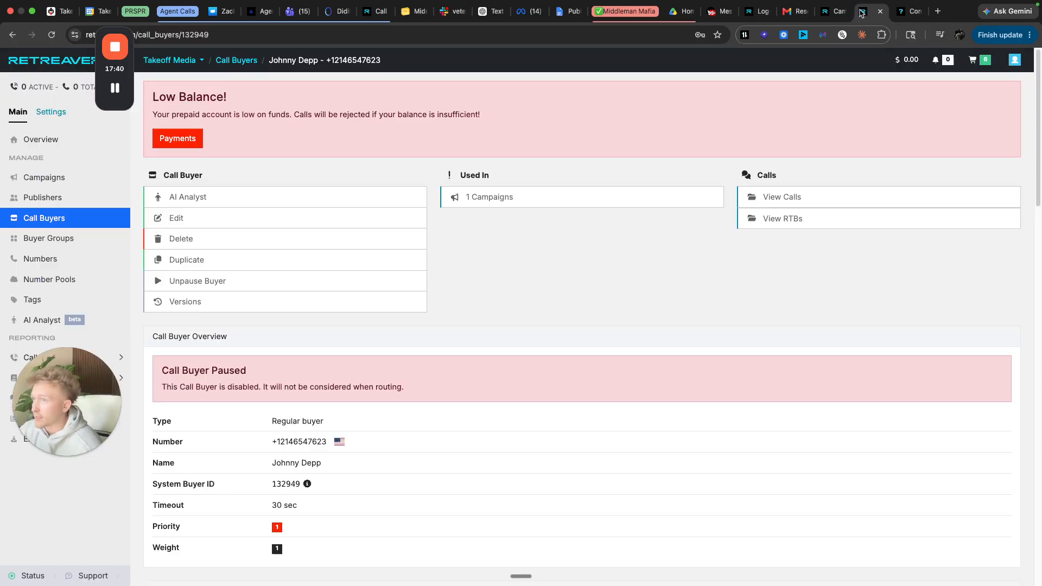
click(871, 11)
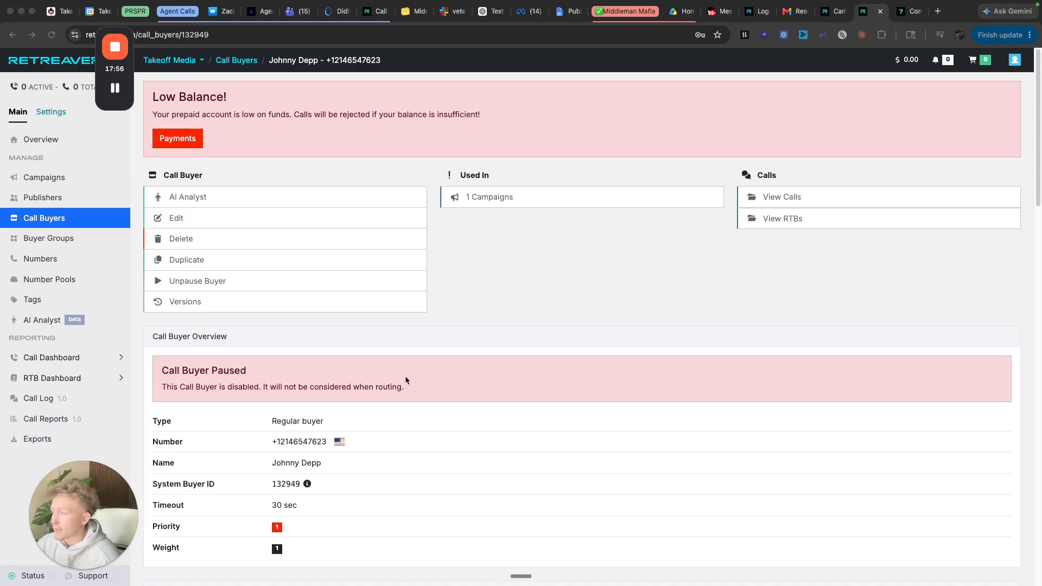
mouse_move(433, 391)
mouse_down()
mouse_move(167, 371)
mouse_move(438, 389)
mouse_up()
click(164, 371)
click(439, 389)
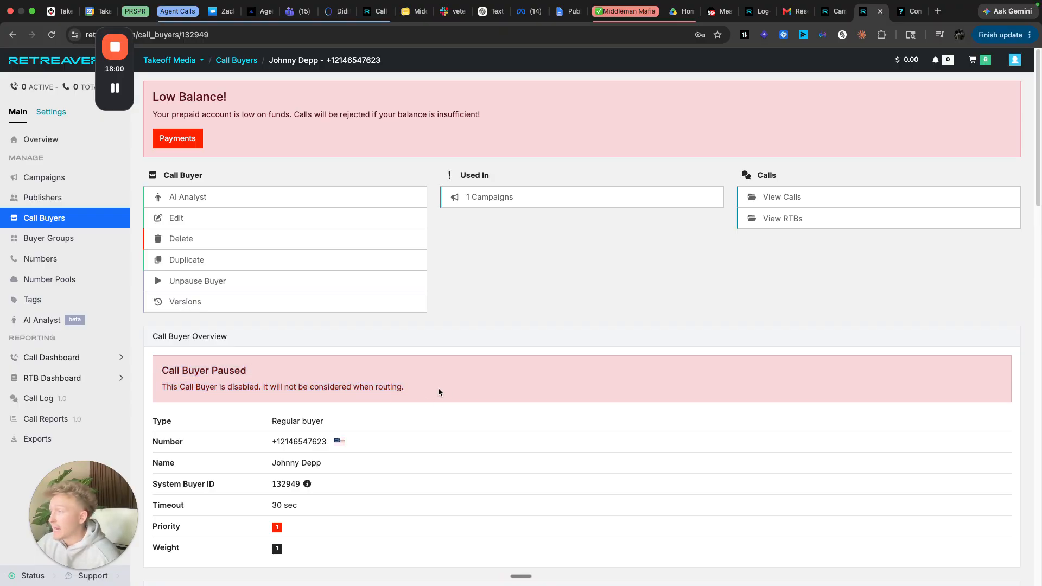